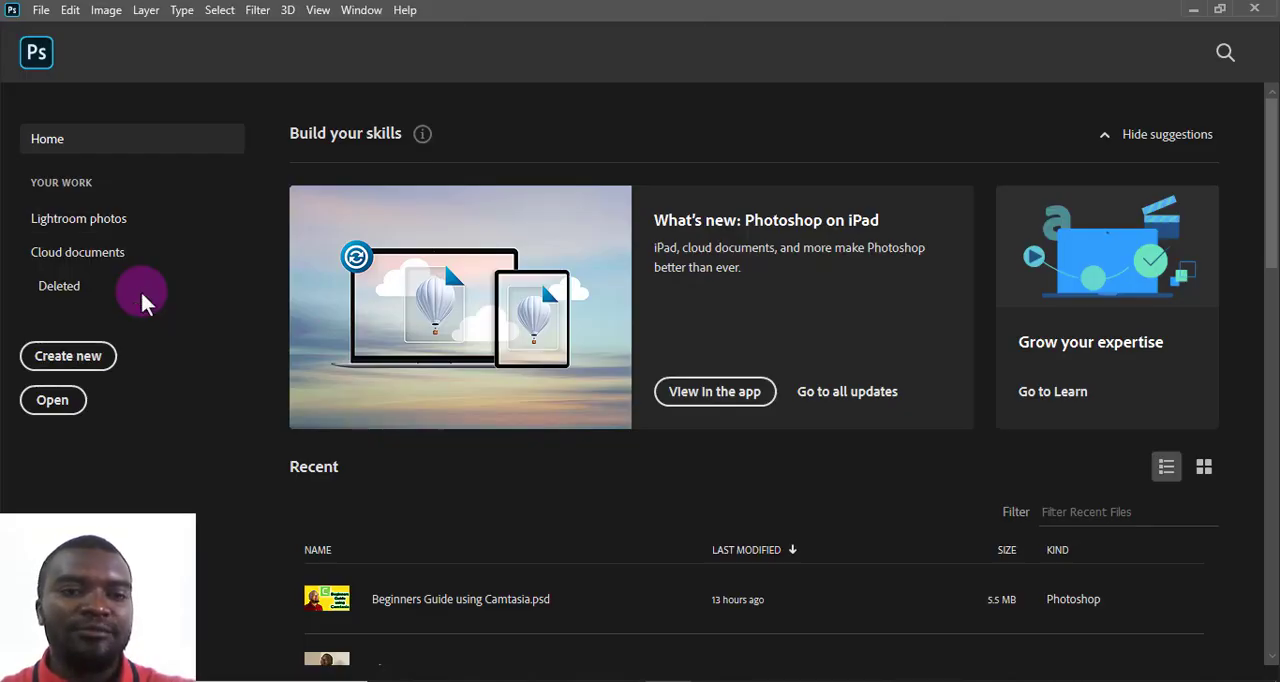
- Create a 1200 x 630 px document at 300 ppi from the recent custom presets
left_click(95, 358)
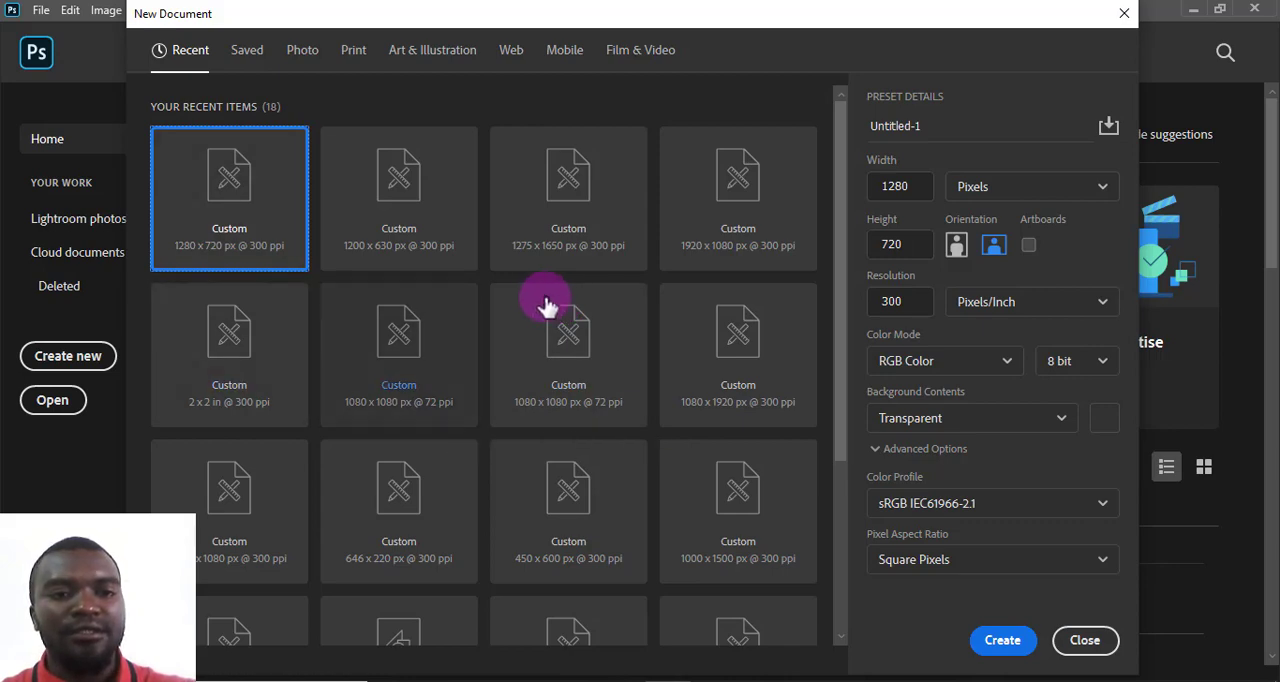
left_click(403, 260)
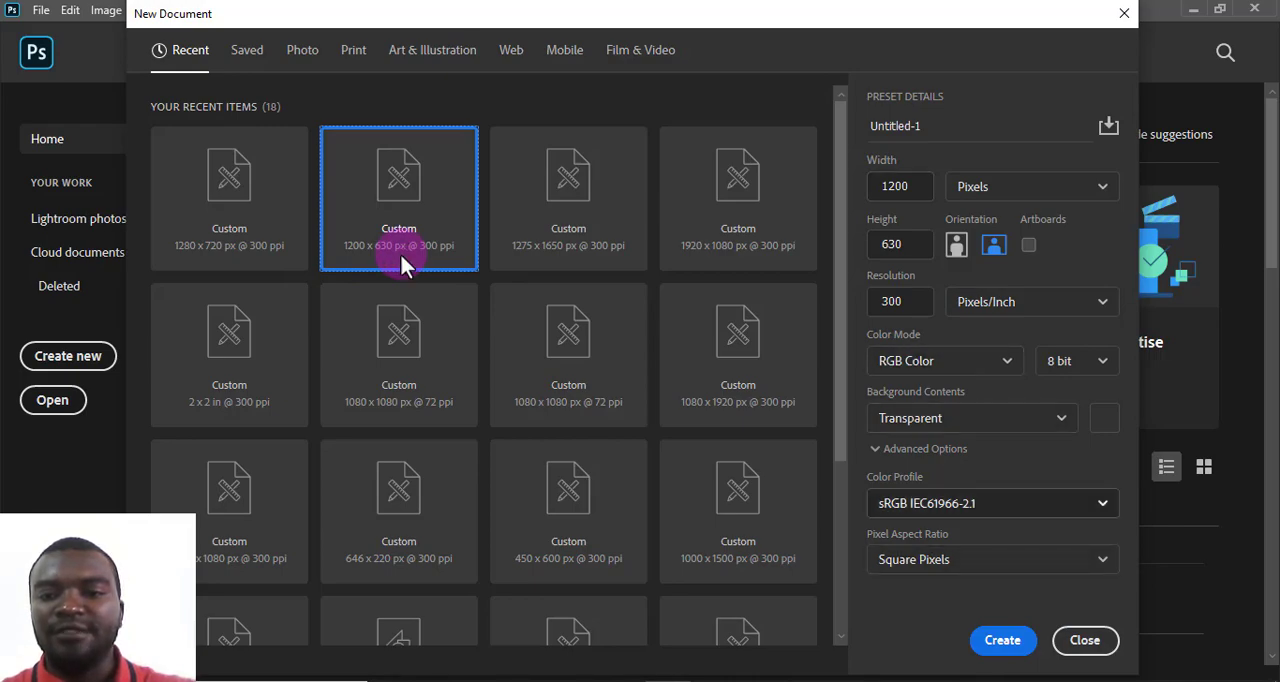
left_click(1004, 640)
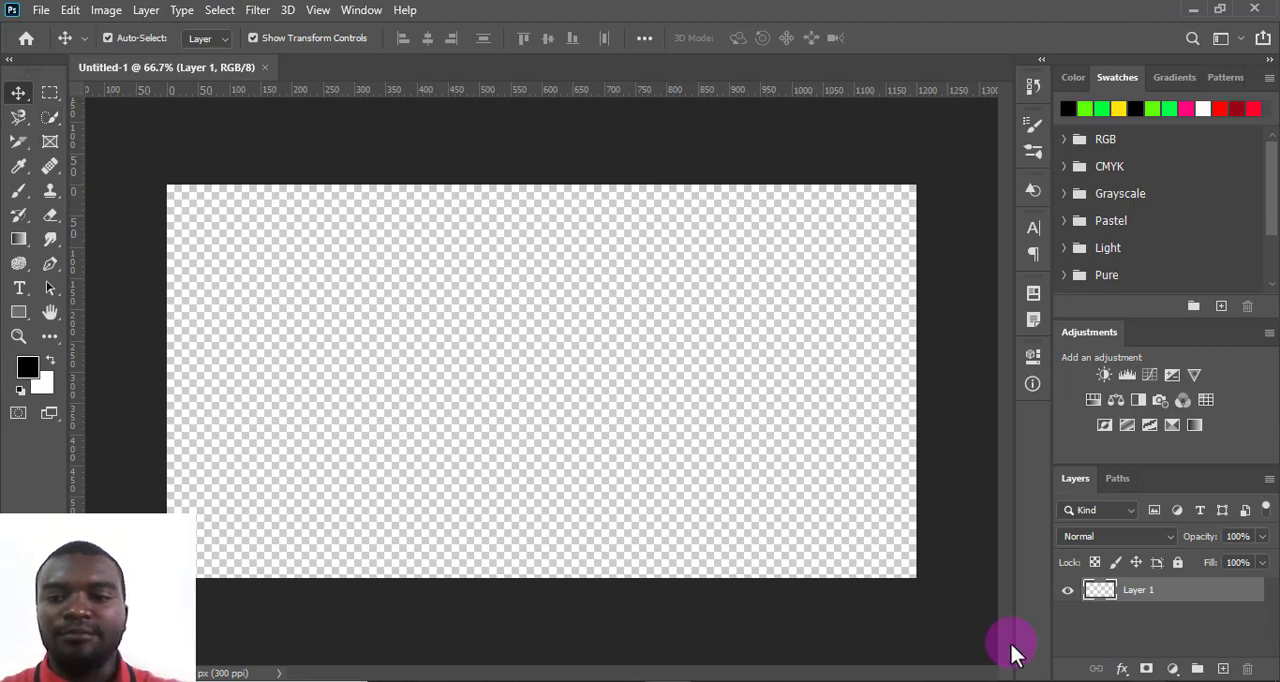
left_click(50, 93)
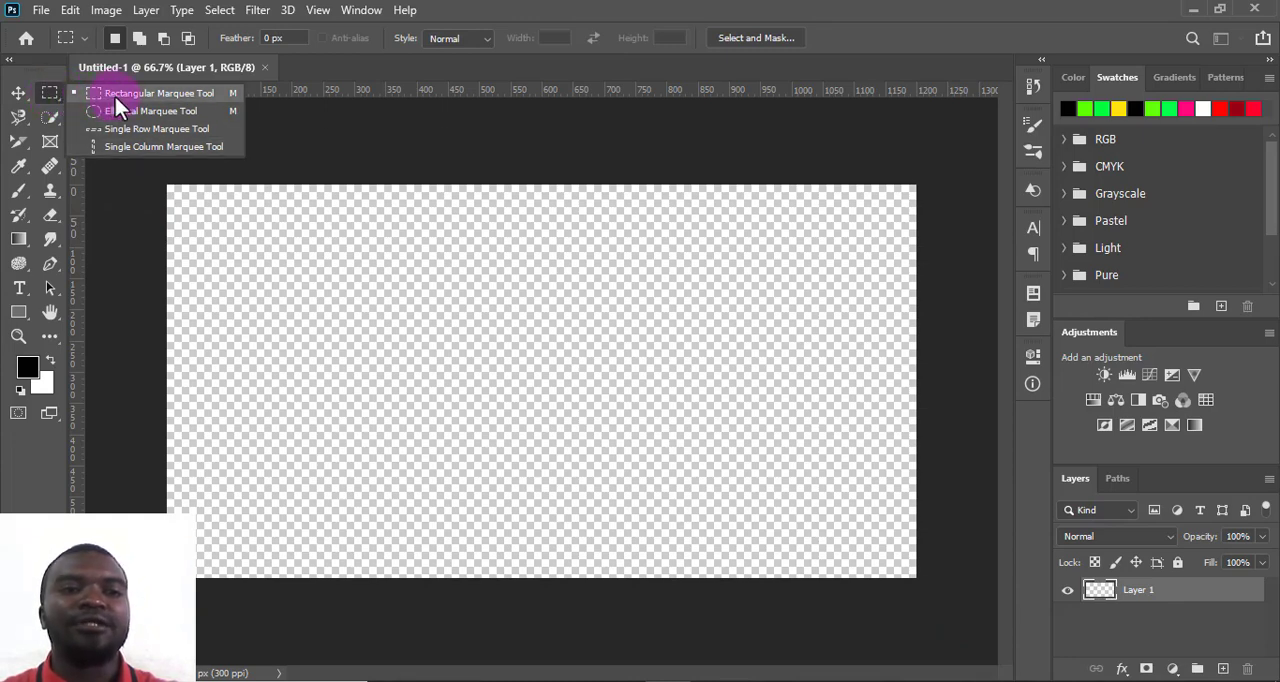
left_click(320, 137)
left_click(51, 95)
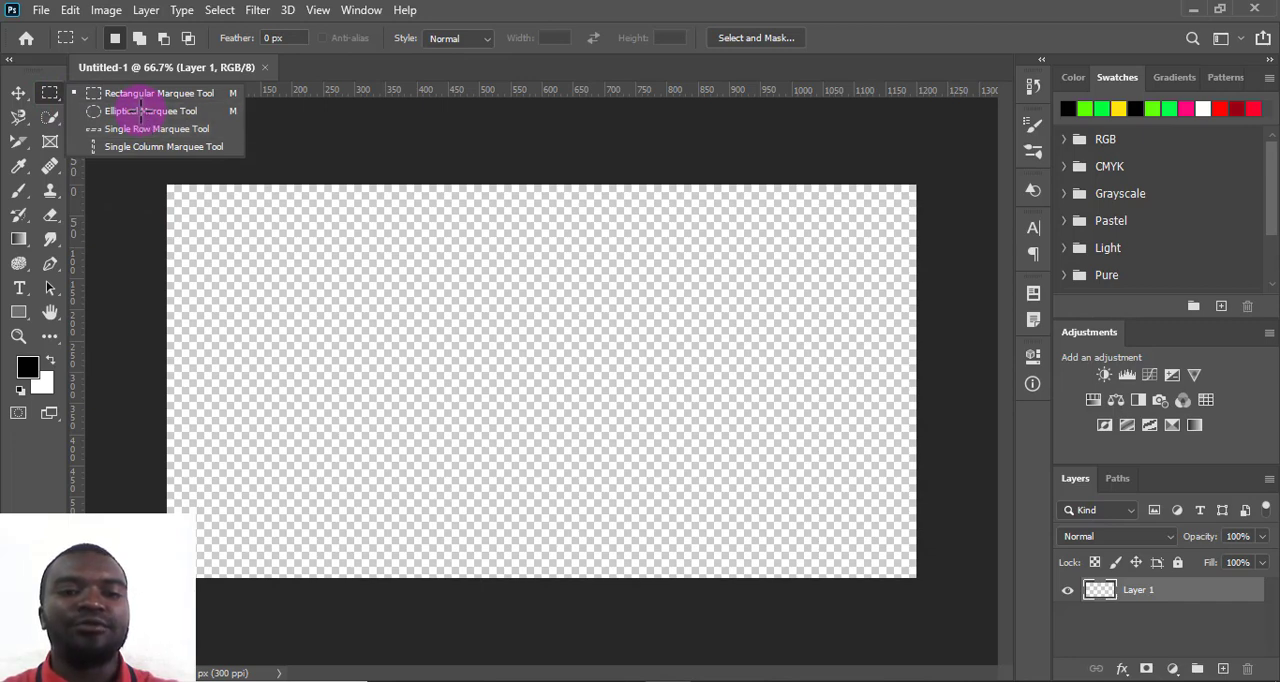
left_click(19, 96)
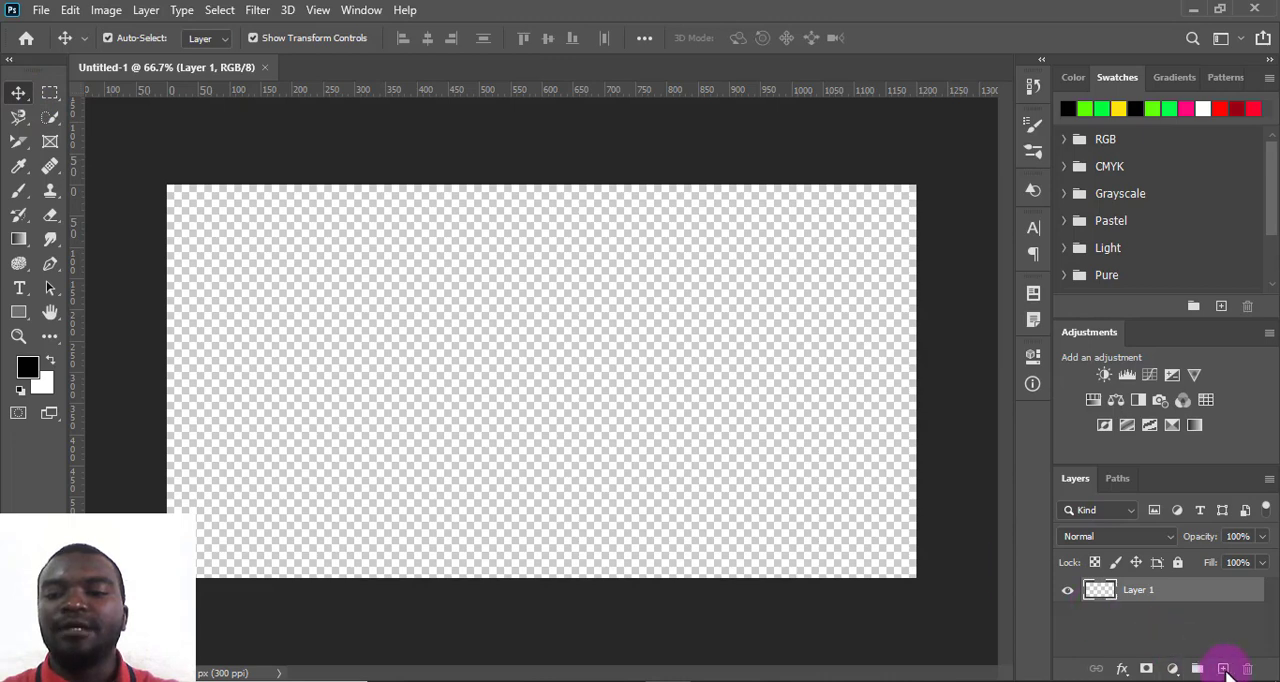
- Add a new layer and ready the Rectangle tool with red as the foreground colour
left_click(1223, 668)
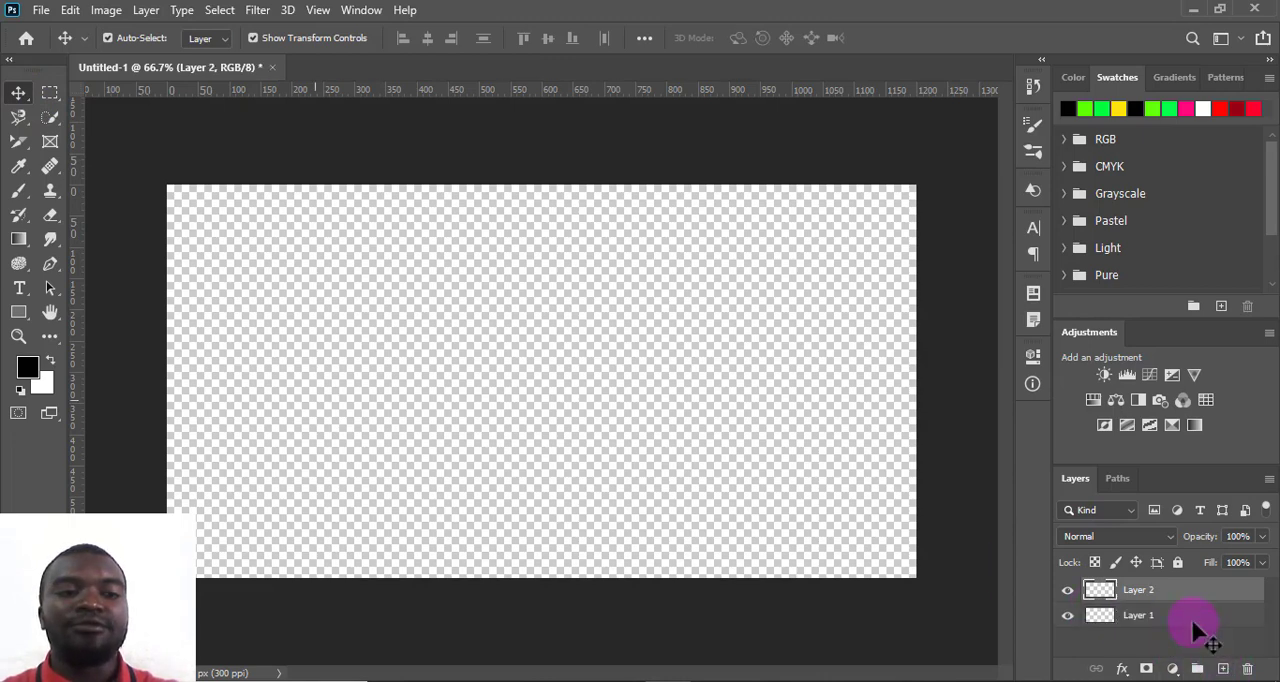
left_click(1222, 109)
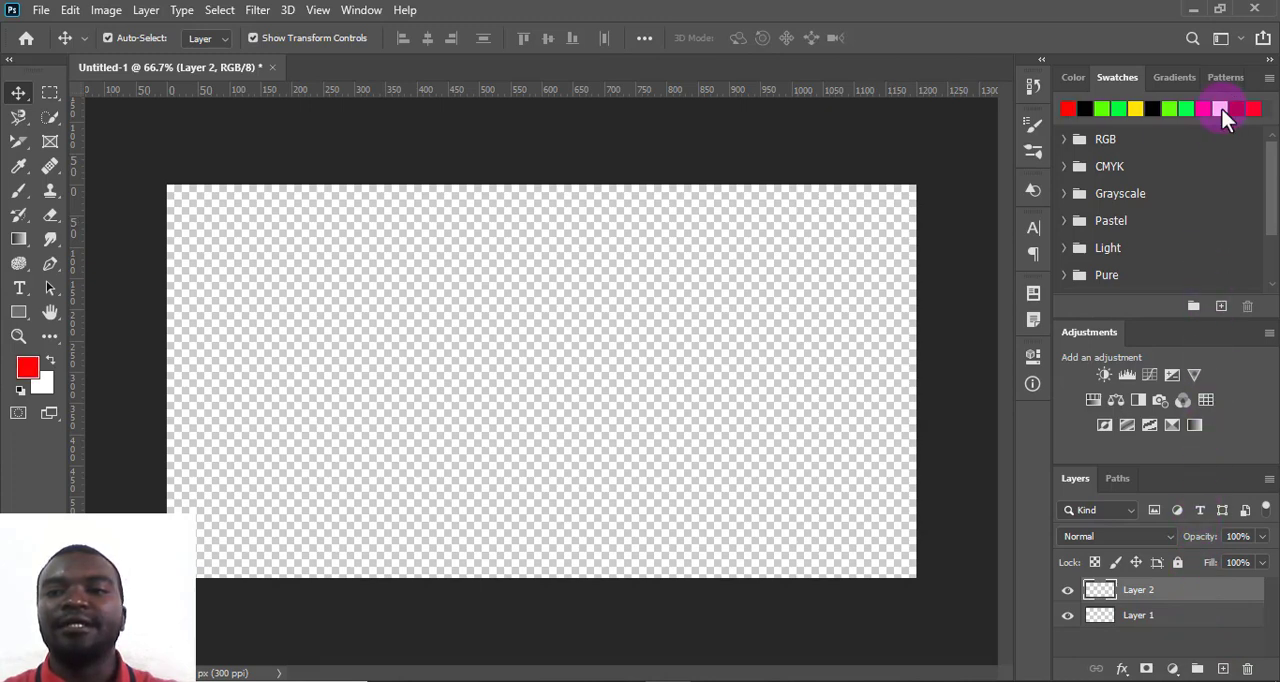
left_click(18, 318)
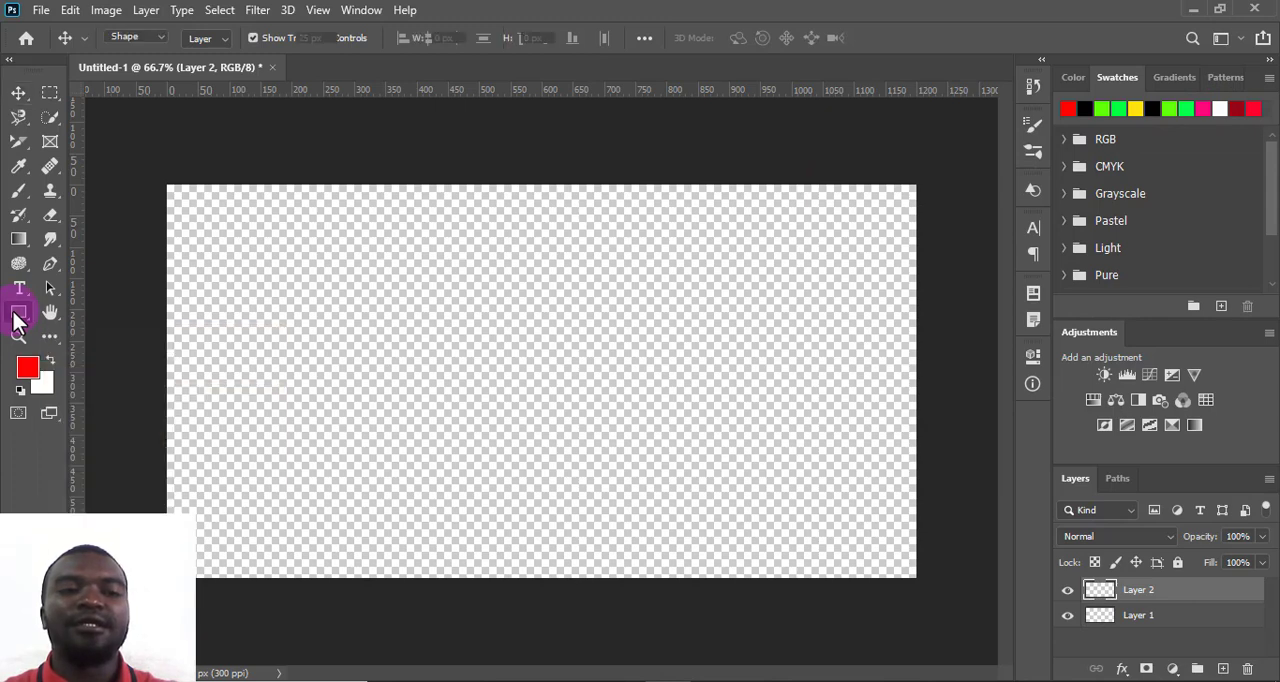
left_click_drag(140, 222, 144, 239)
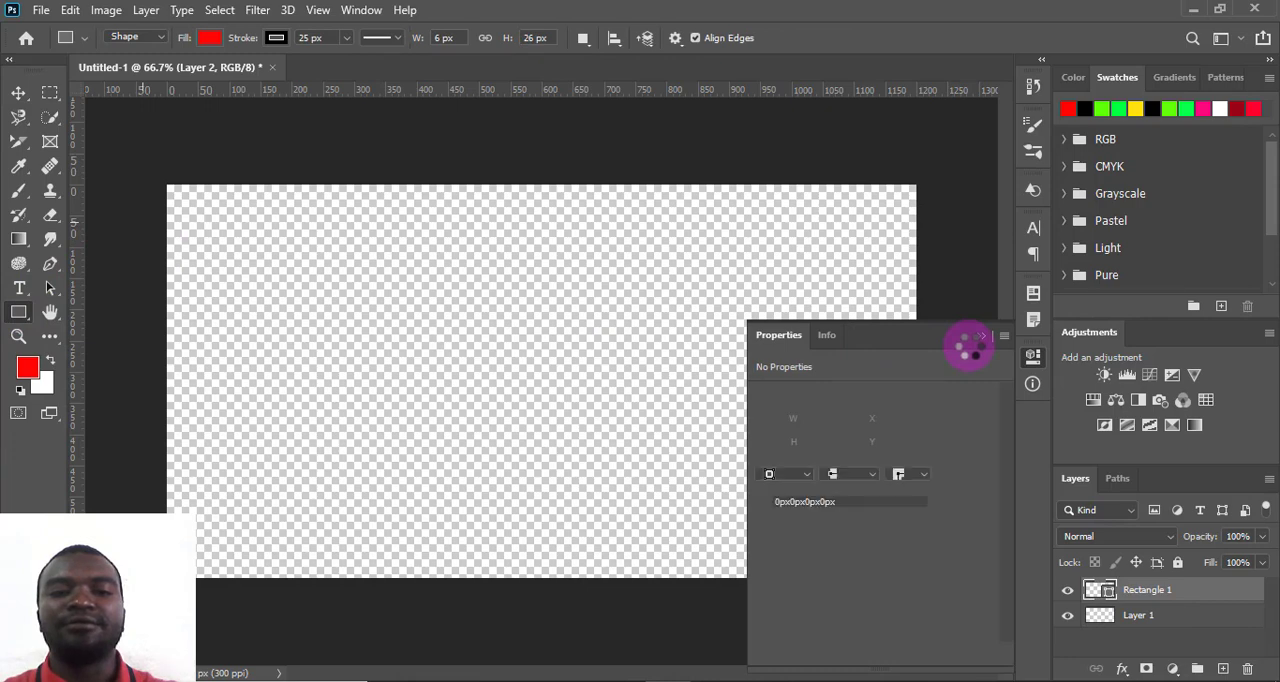
key("ctrl+z")
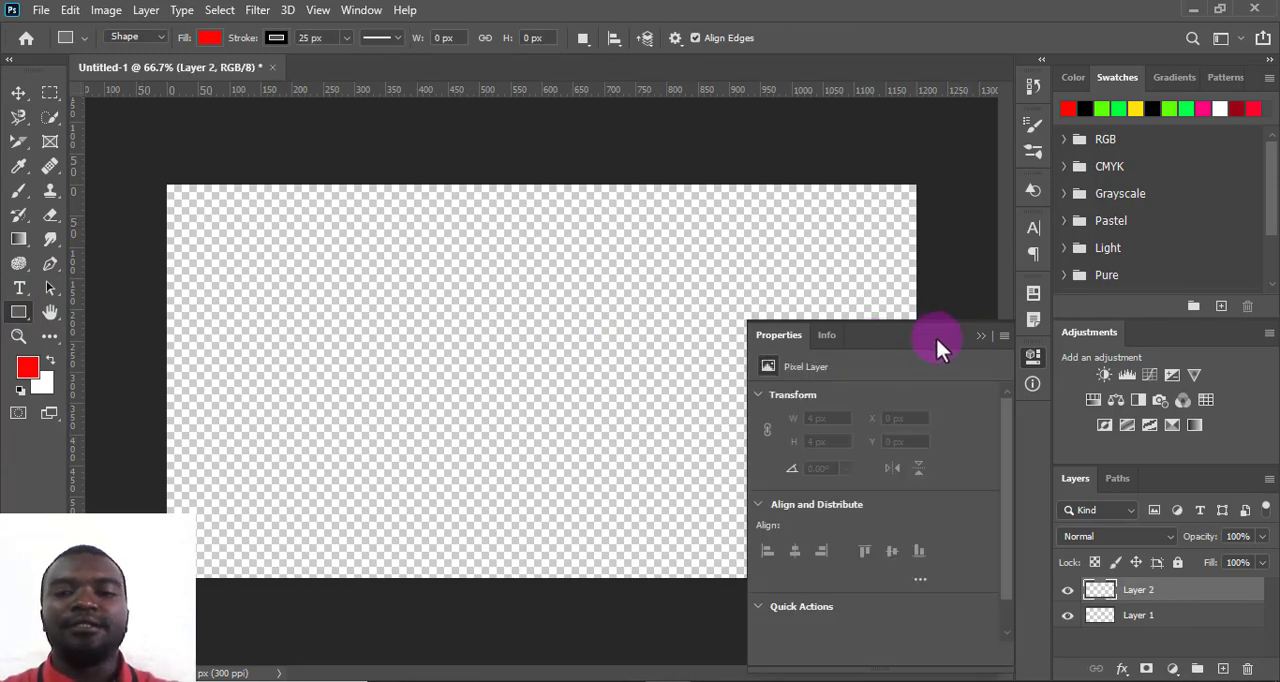
left_click(976, 332)
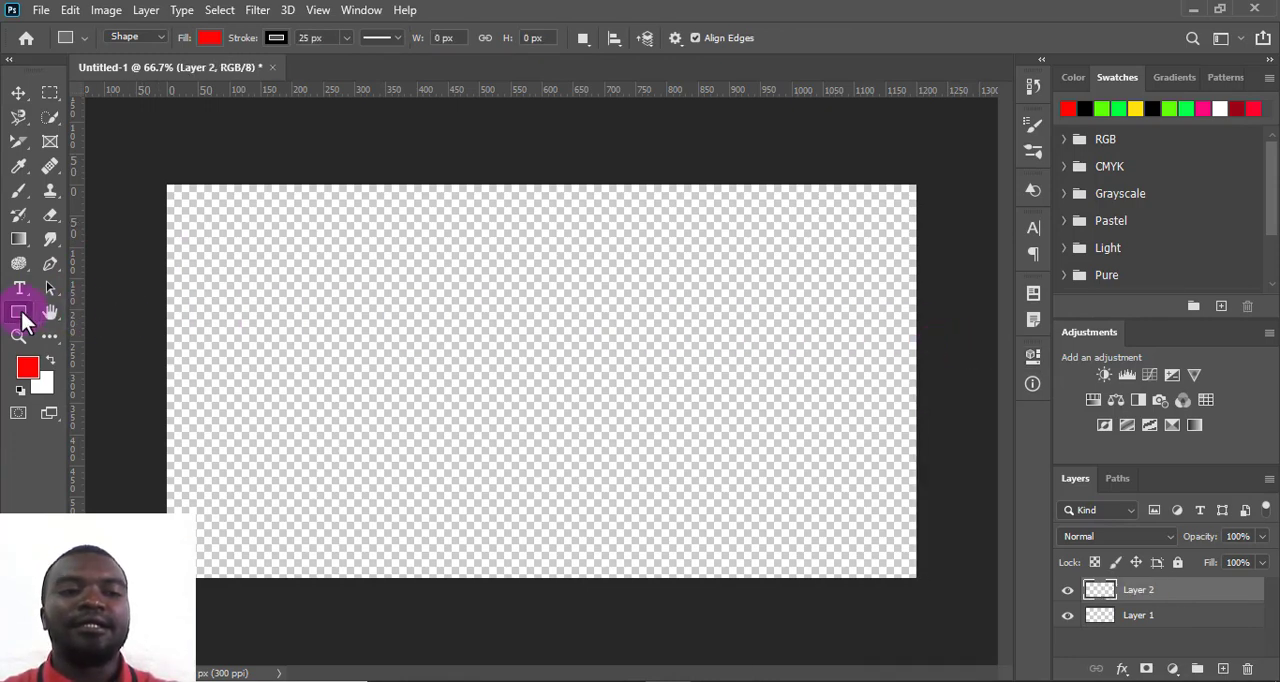
- Draw a red rectangle of about 1322 x 782 px covering the whole canvas and lock its layer
left_click_drag(145, 125, 968, 612)
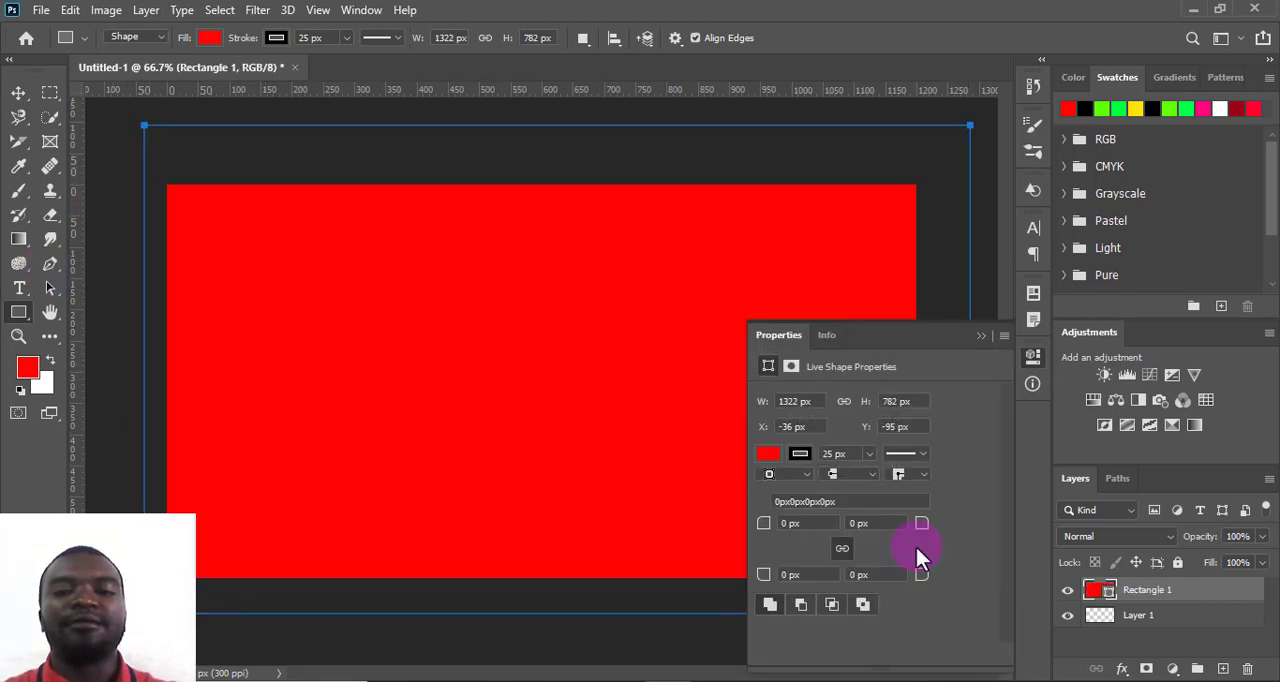
left_click(979, 337)
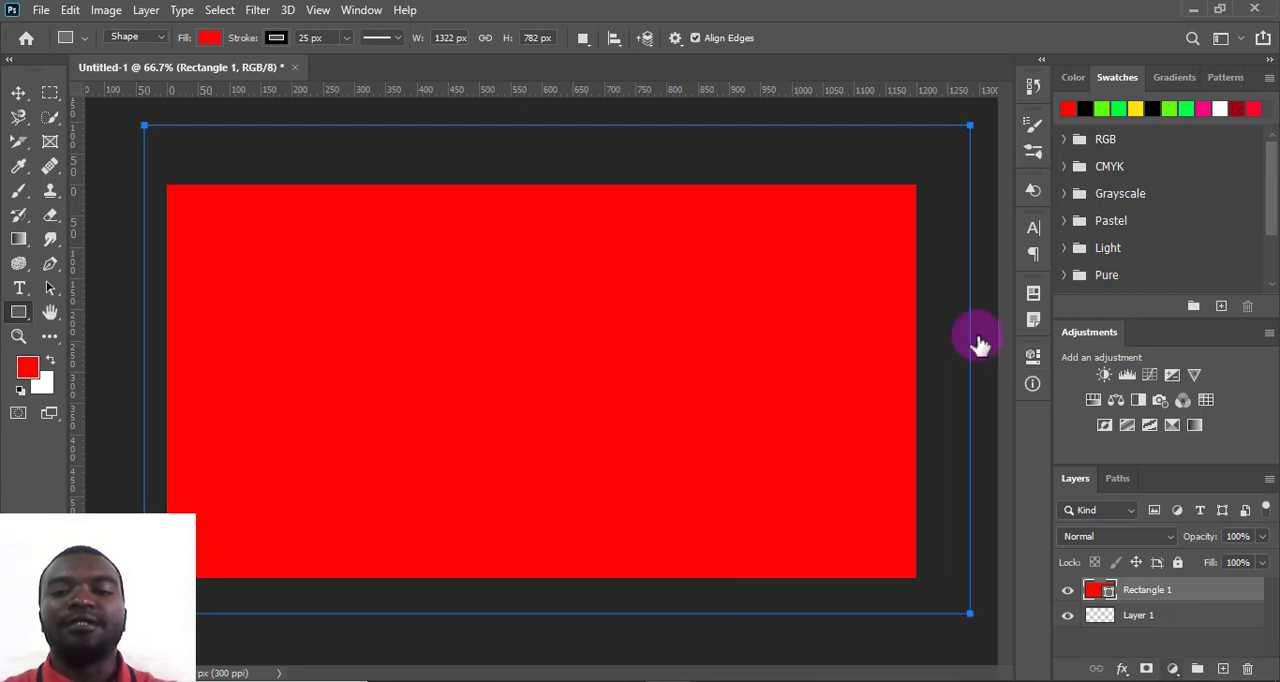
left_click(1177, 565)
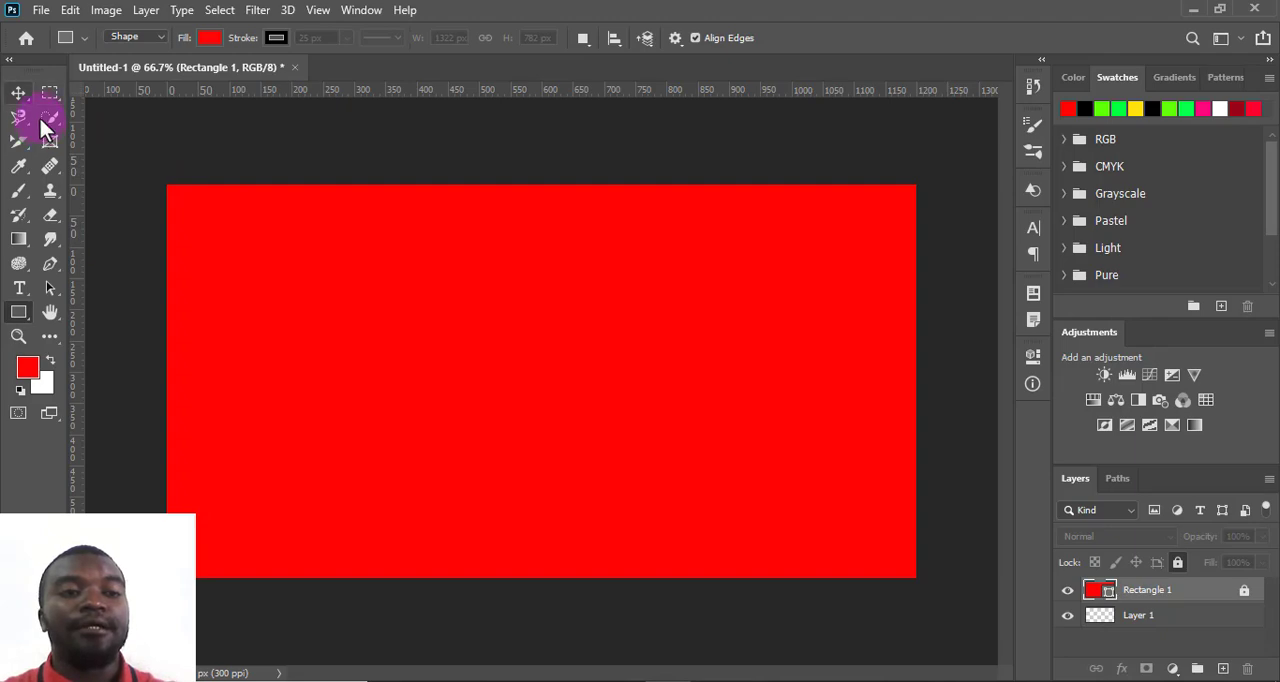
- Place the wine-glass photo ending in "PPneSBqfCCU-unsplash (1)" as an embedded image near the canvas's left edge, centred at about X 226.5 px
left_click(40, 10)
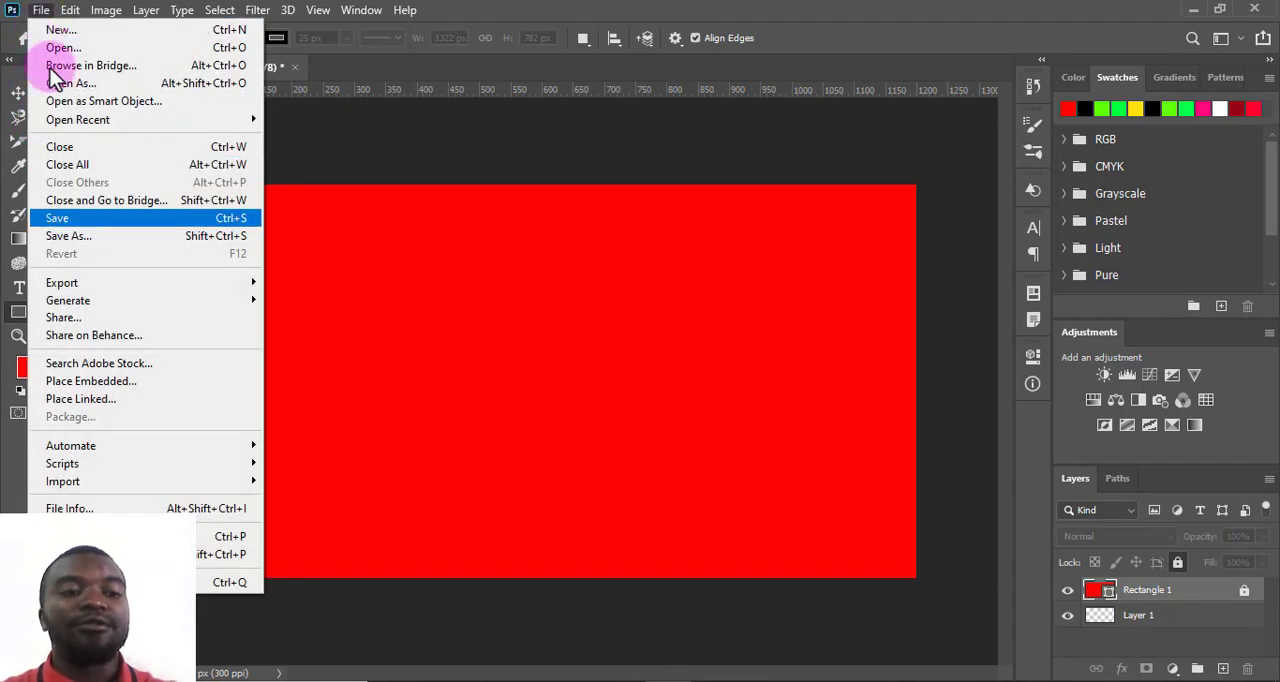
left_click(130, 382)
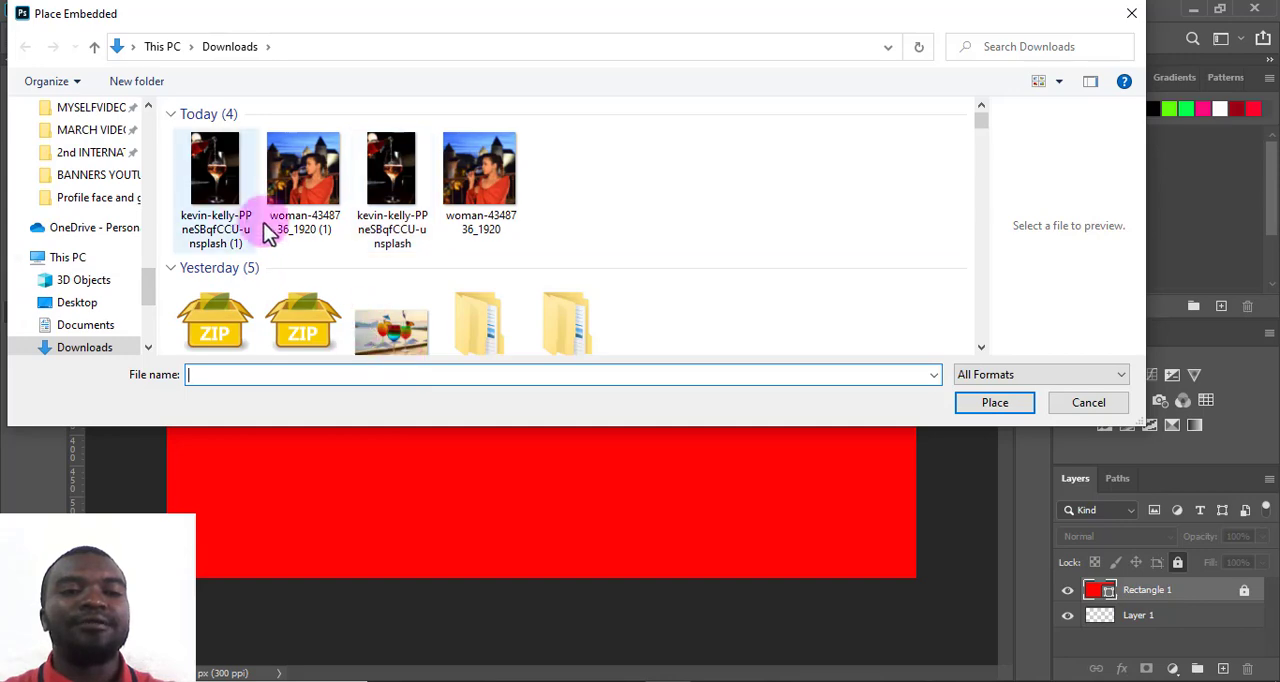
left_click(215, 176)
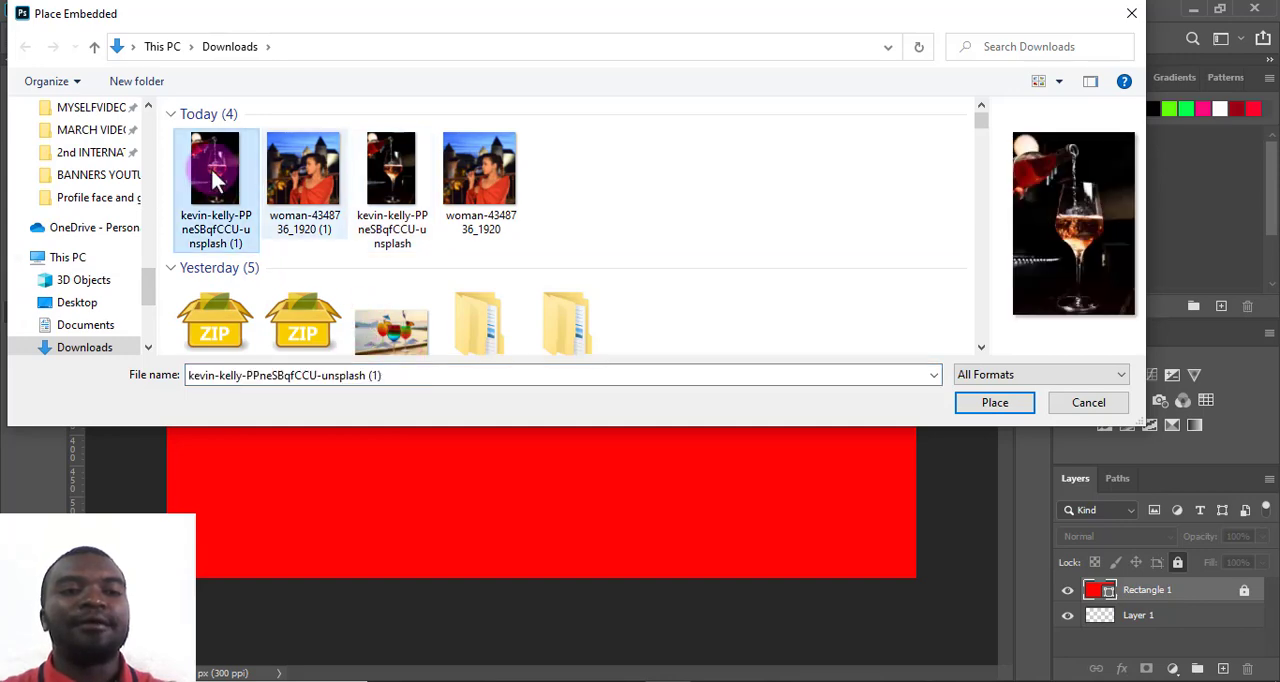
left_click(990, 402)
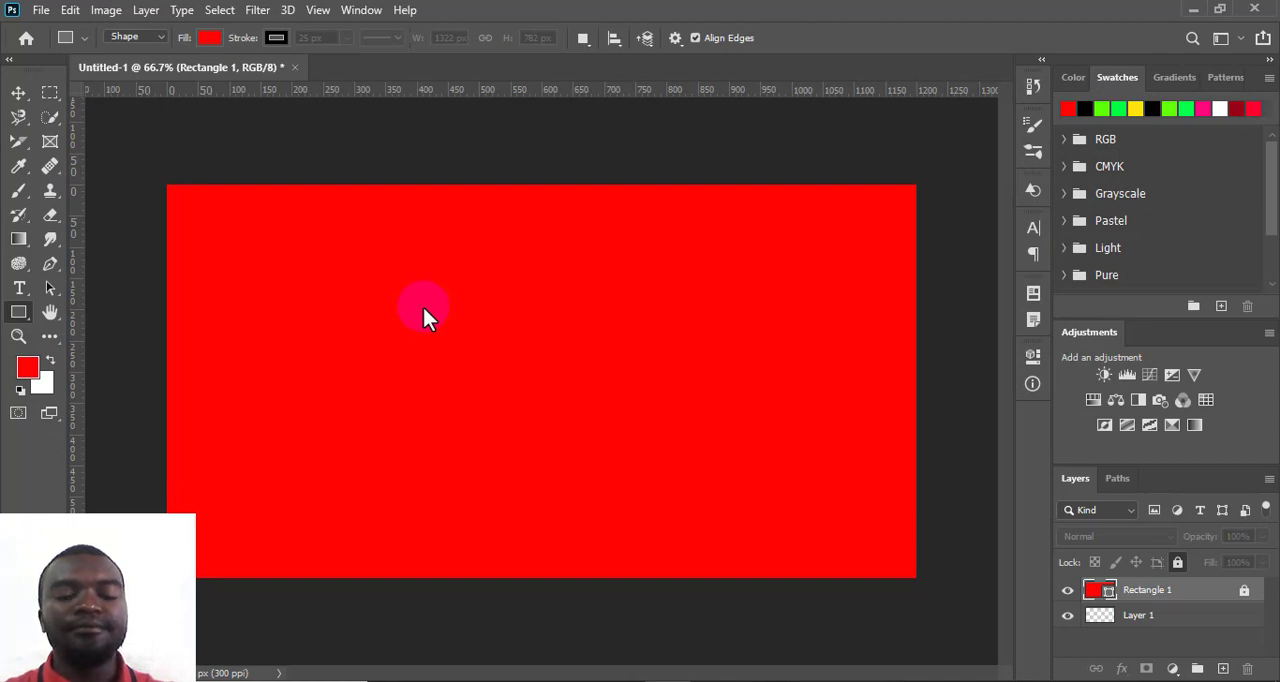
left_click_drag(446, 281, 290, 294)
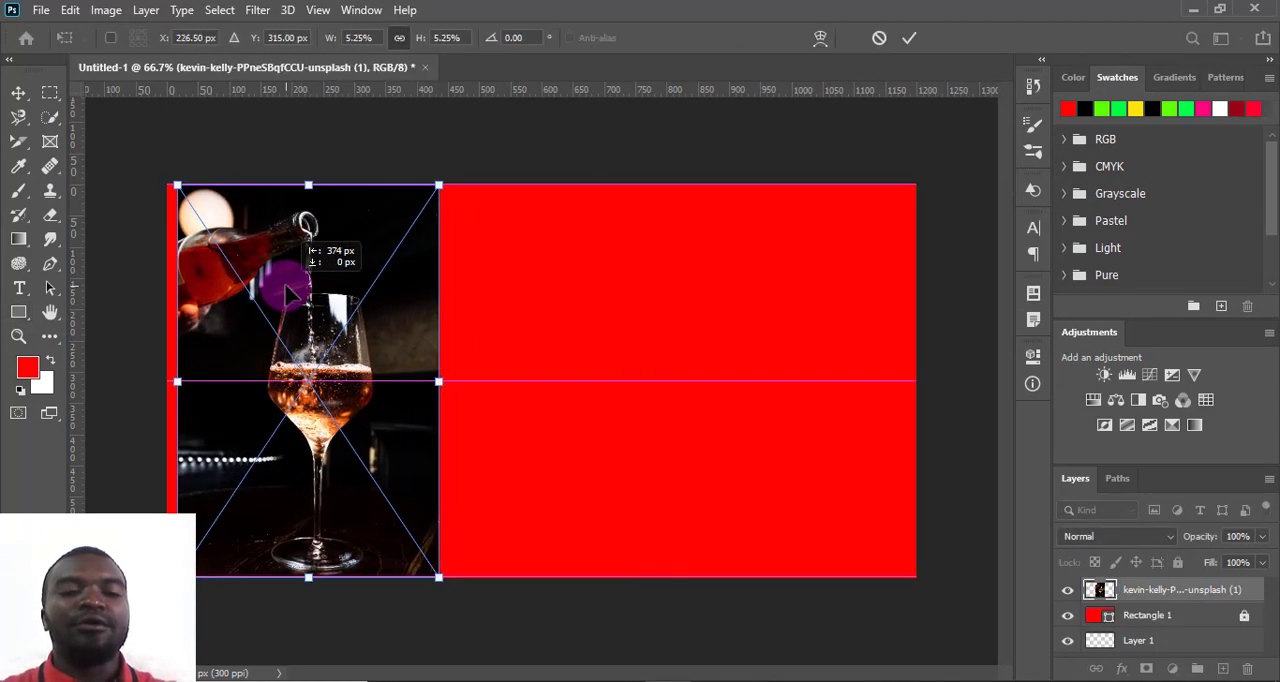
left_click(909, 37)
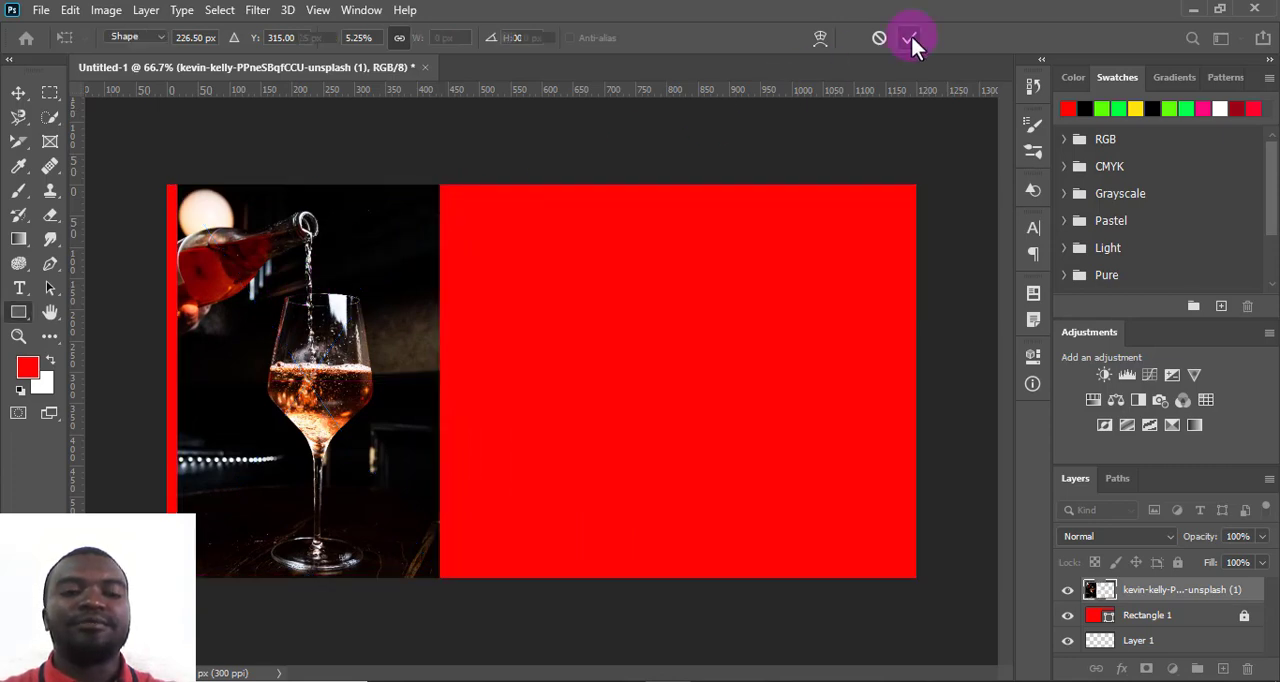
- Select a rectangular area with the Rectangular Marquee tool around the wine glass, just inside the photo's edges
left_click(58, 92)
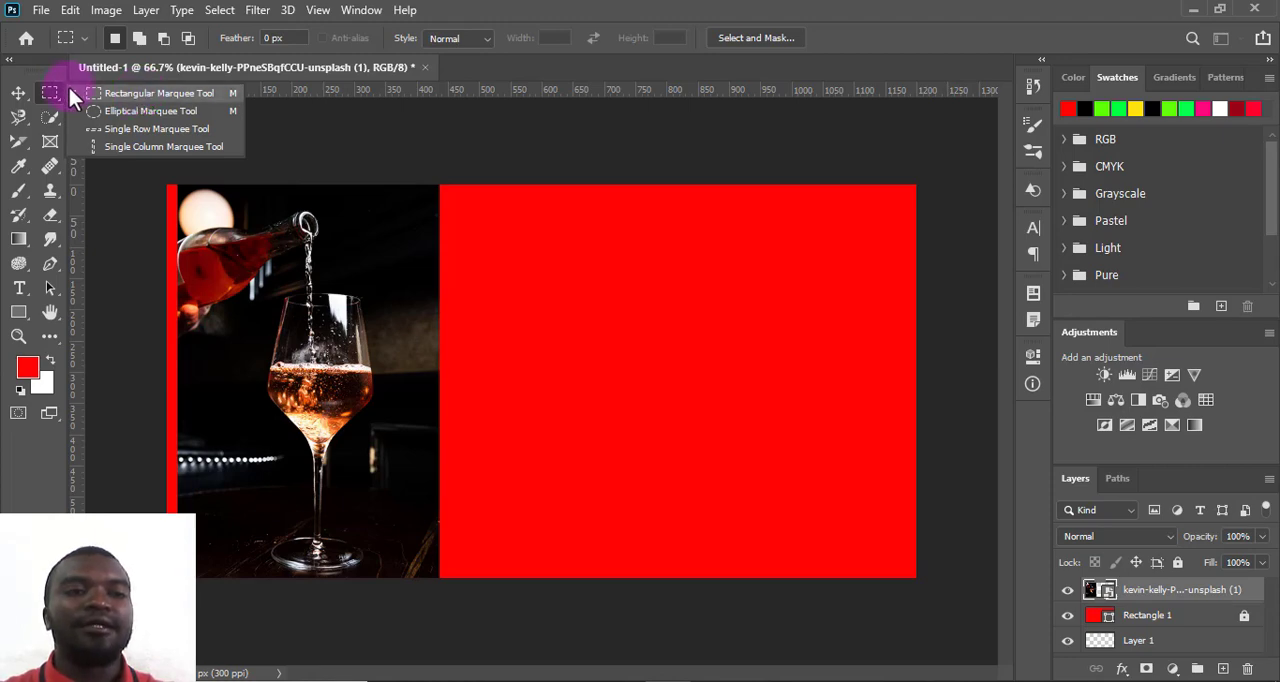
left_click(97, 93)
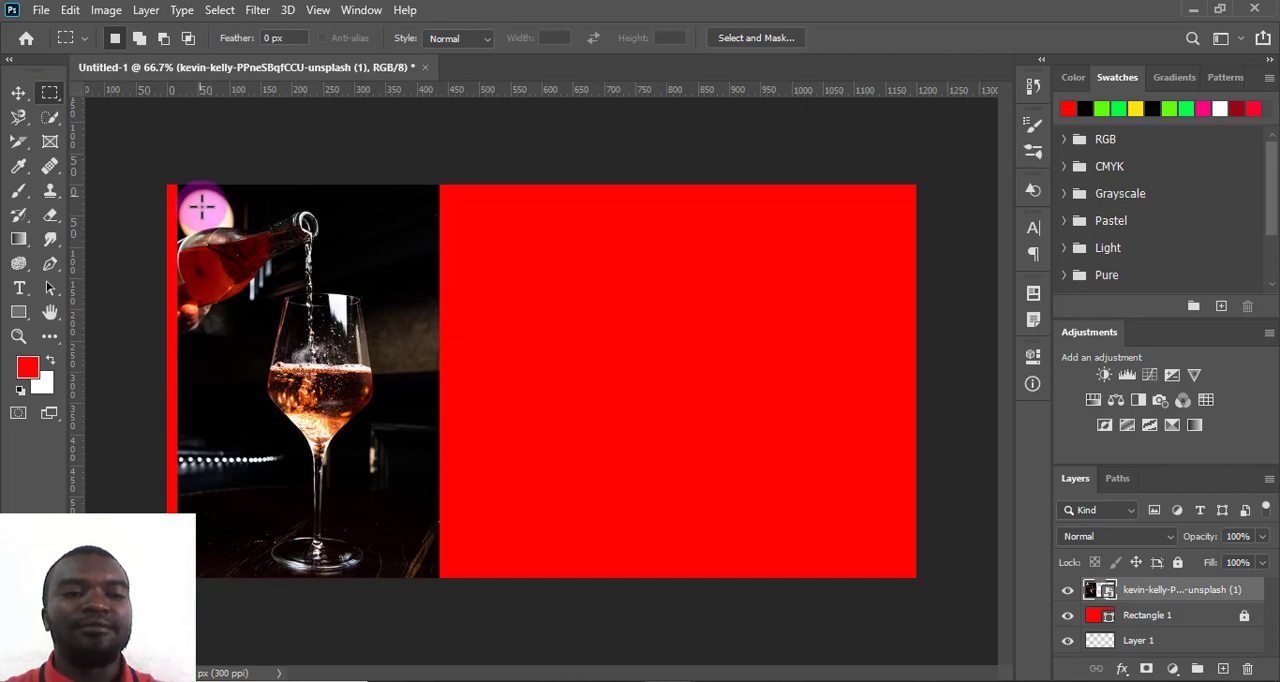
left_click_drag(202, 207, 412, 563)
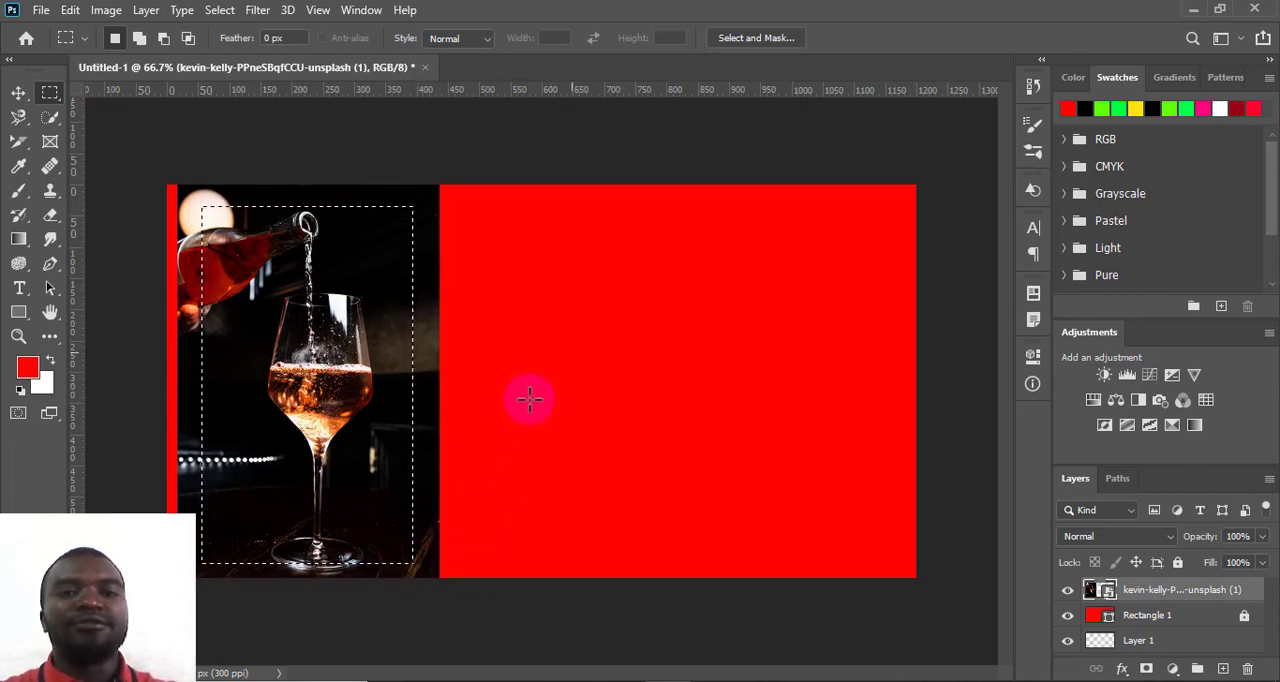
- Soften the selection's edges in Select and Mask with a feather of about 37.2 px and apply it to the photo
left_click(742, 38)
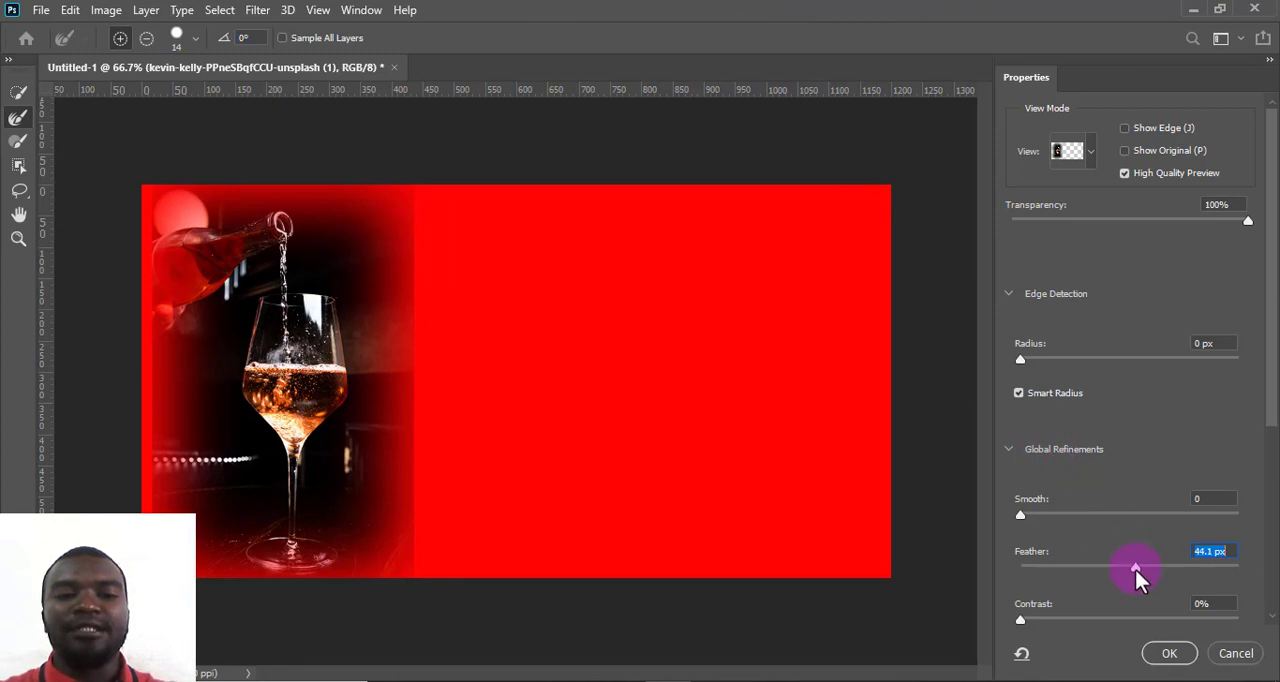
mouse_move(1135, 570)
left_mouse_down()
mouse_move(1015, 571)
mouse_move(1136, 571)
mouse_move(1121, 573)
left_mouse_up()
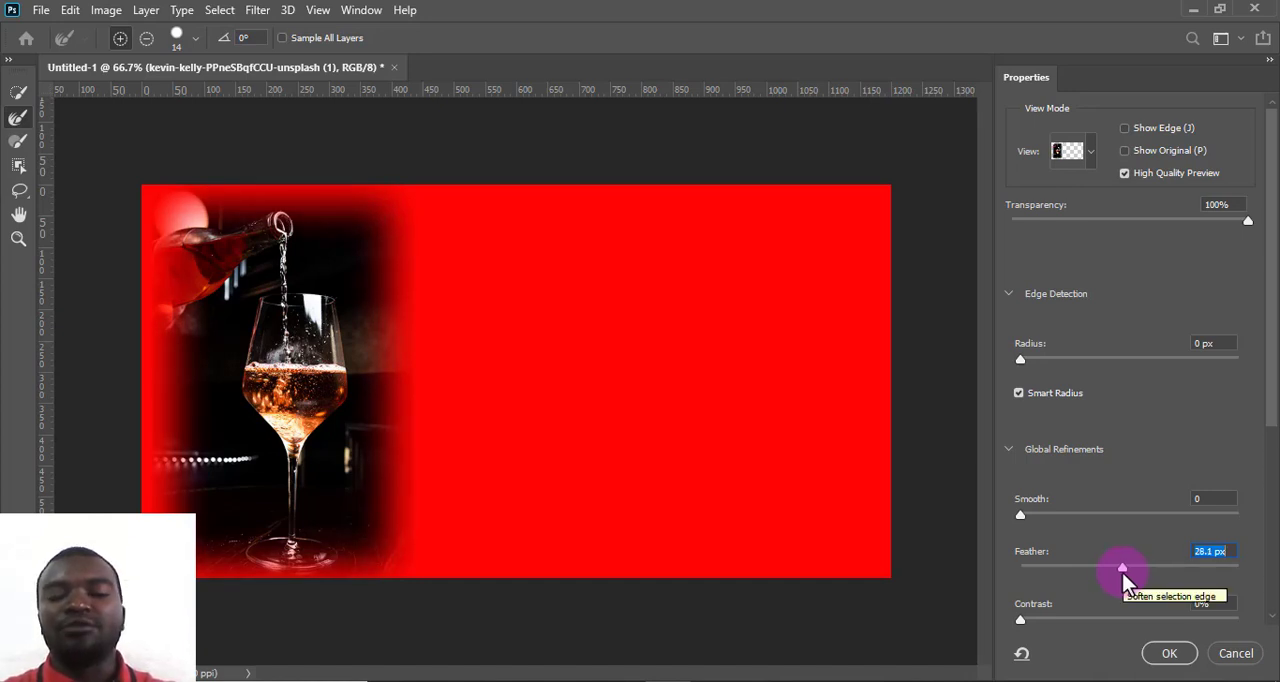
left_click_drag(1122, 572, 1130, 570)
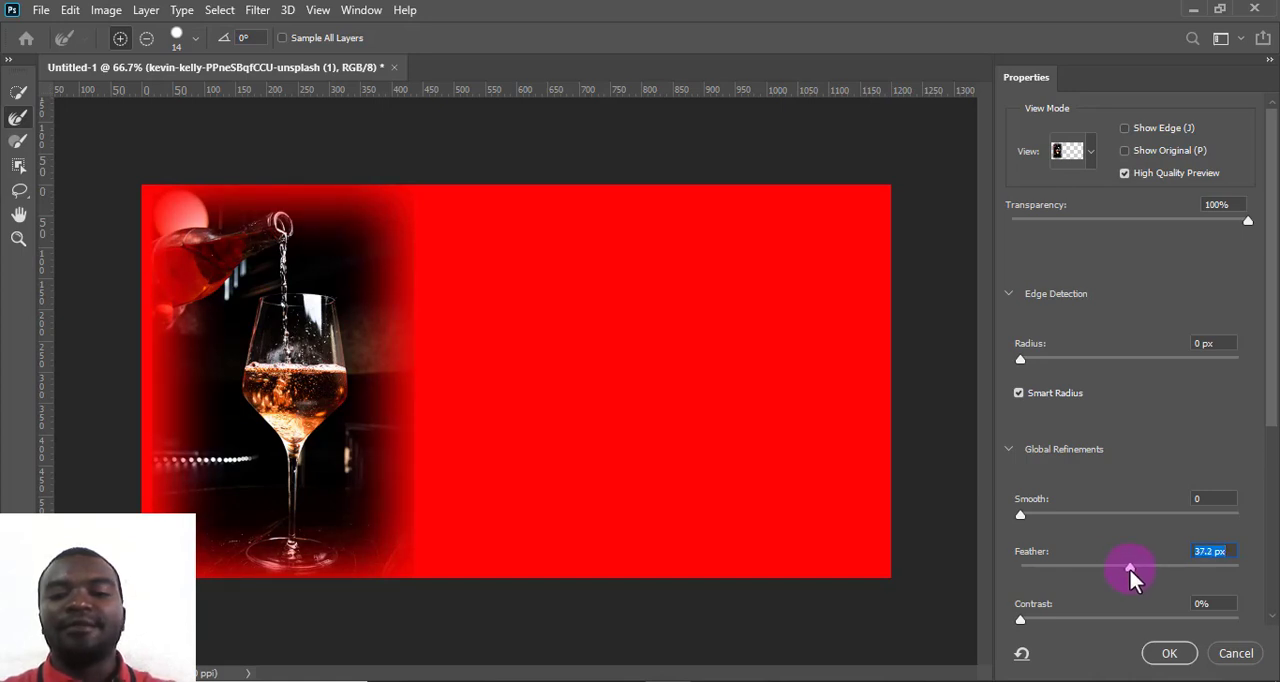
left_click(1169, 653)
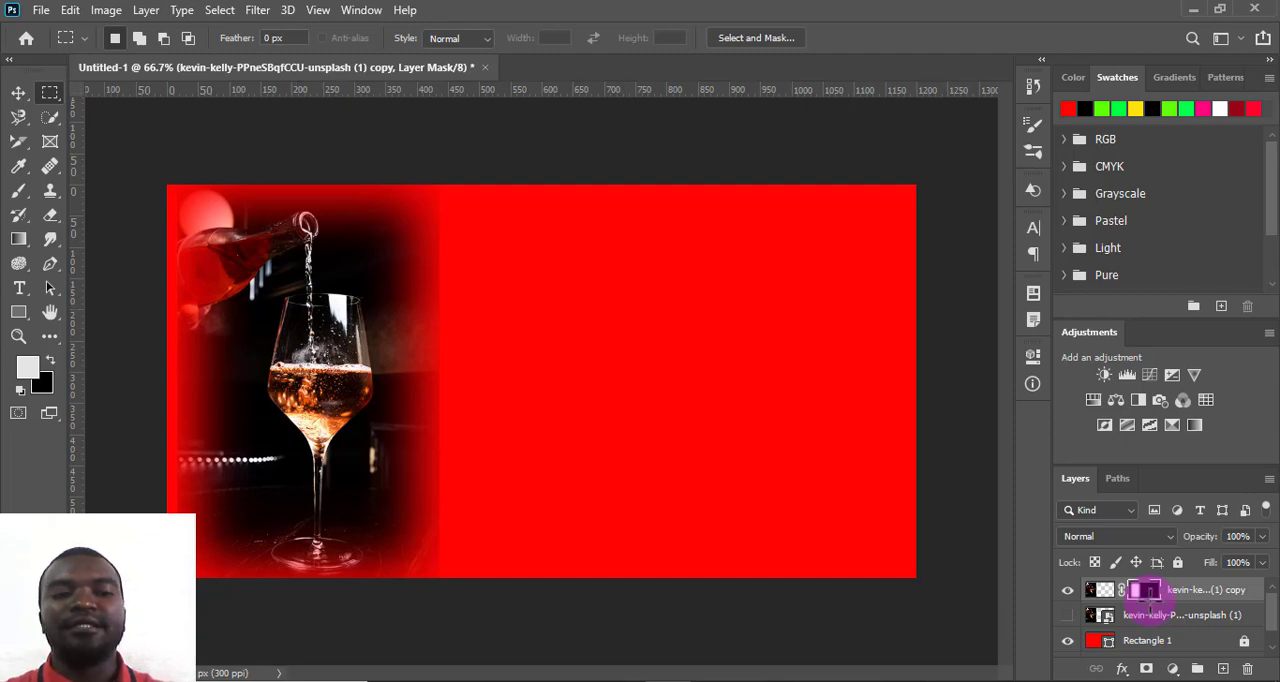
- Move the feathered wine-glass image up and slightly left so it extends past the canvas's top-left corner, then deselect it
left_click(18, 93)
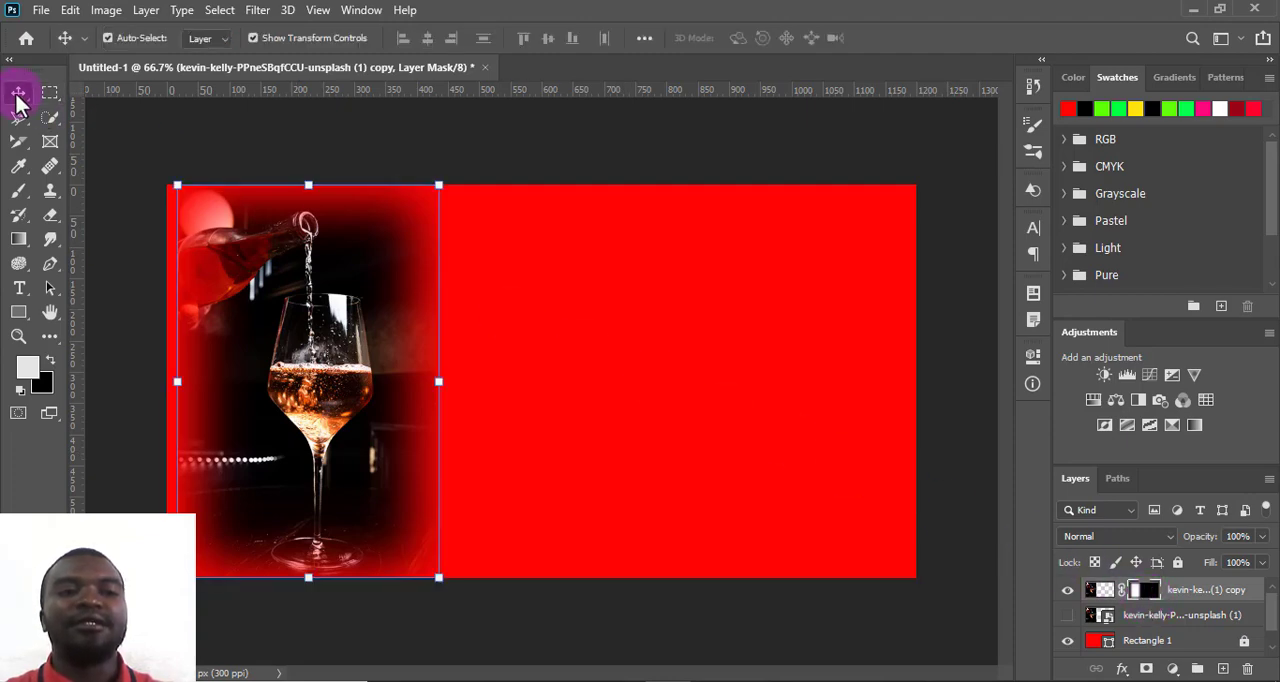
left_click_drag(349, 350, 326, 283)
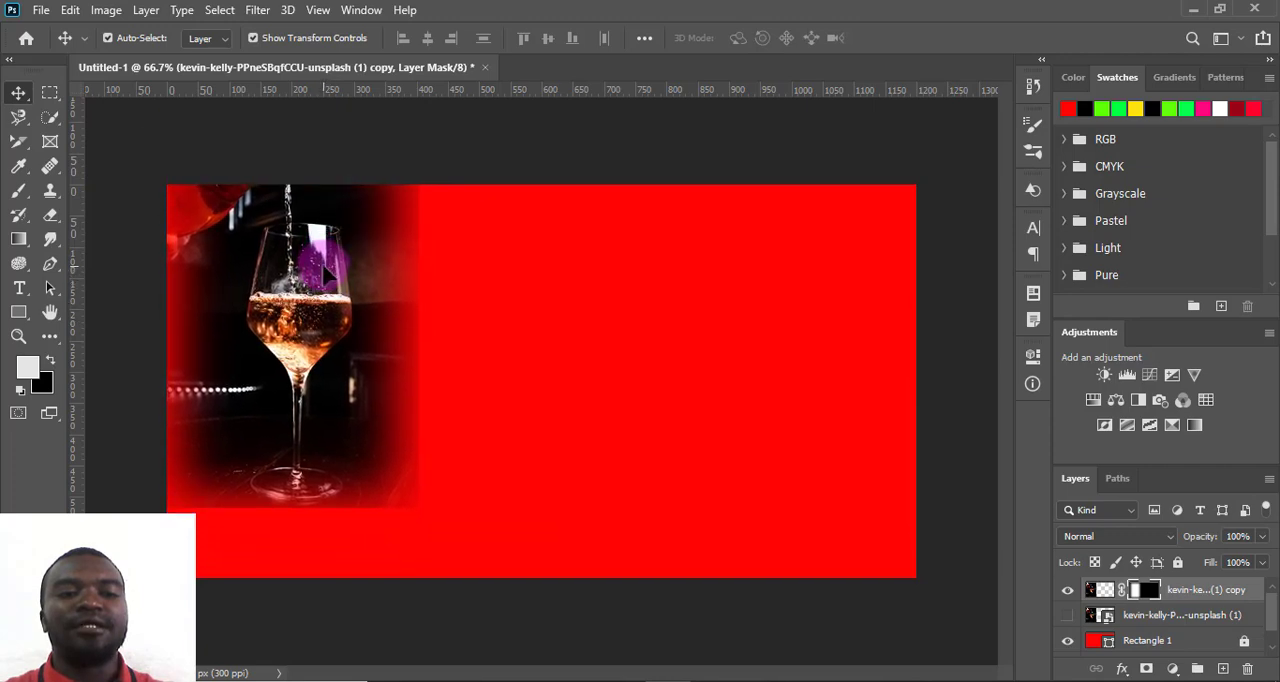
left_click_drag(351, 371, 351, 360)
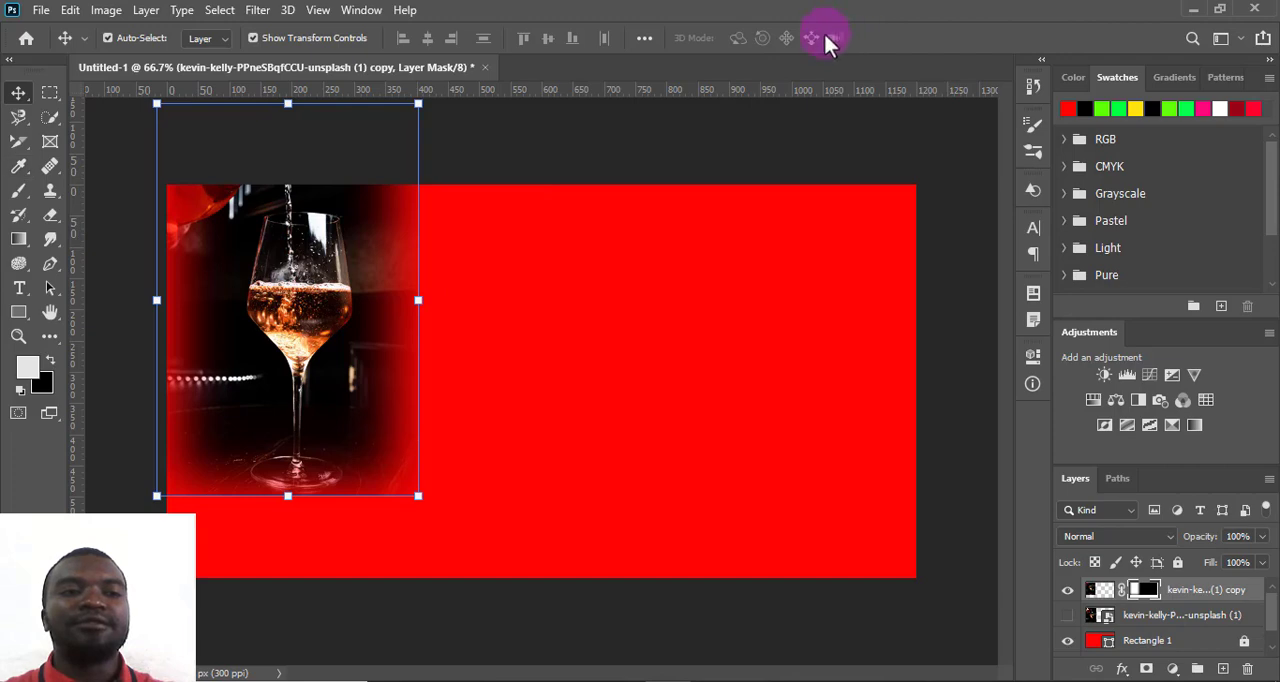
left_click(490, 240)
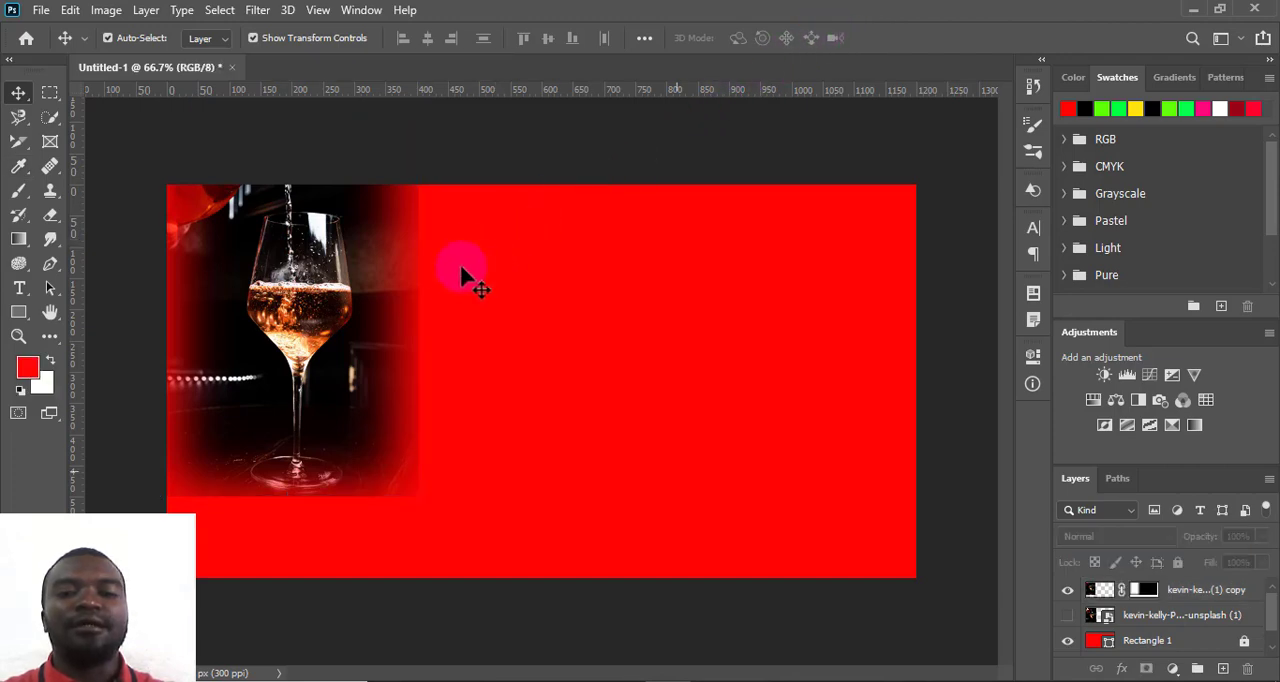
left_click_drag(340, 380, 326, 366)
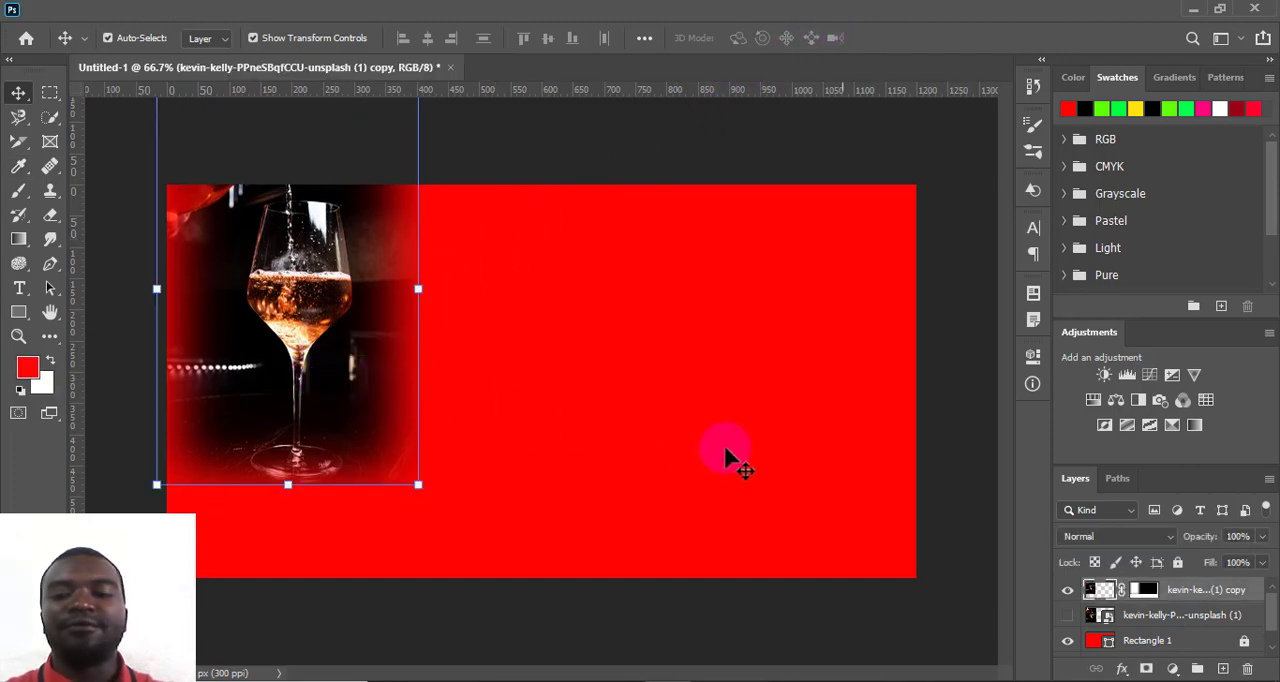
left_click(793, 462)
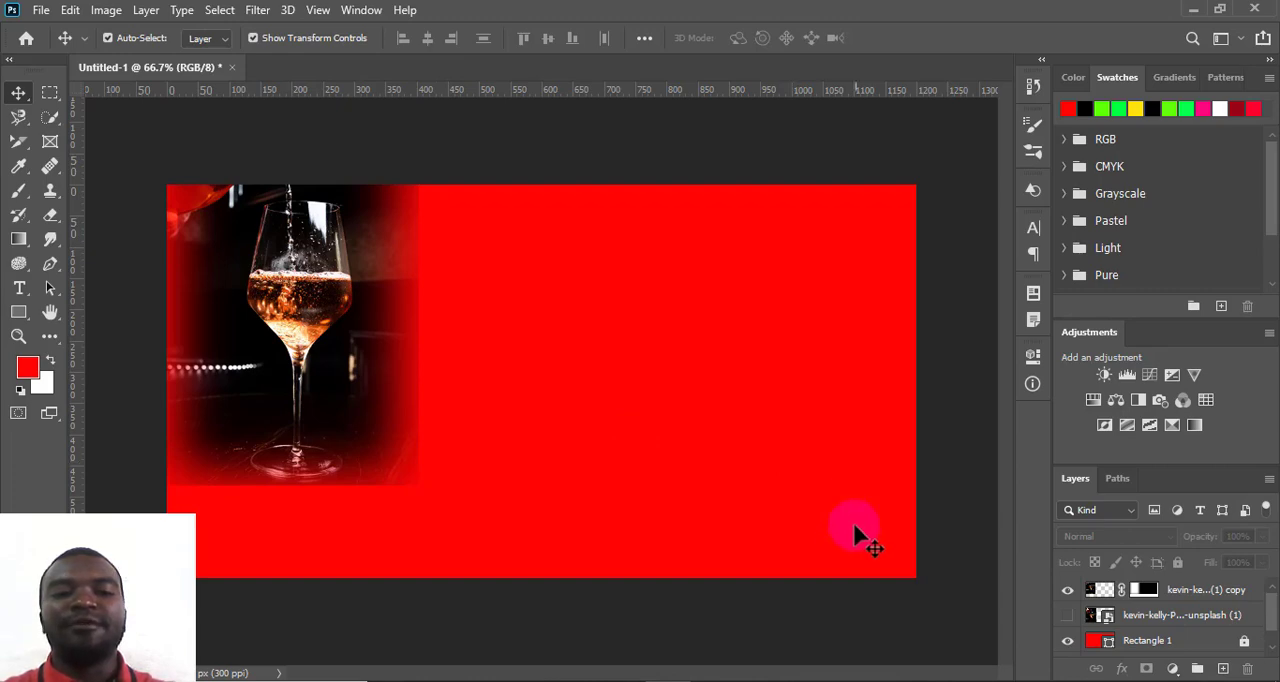
- Place the photo "woman-4348736_1920 (1)" as an embedded image, flush with the canvas's right edge
left_click(42, 12)
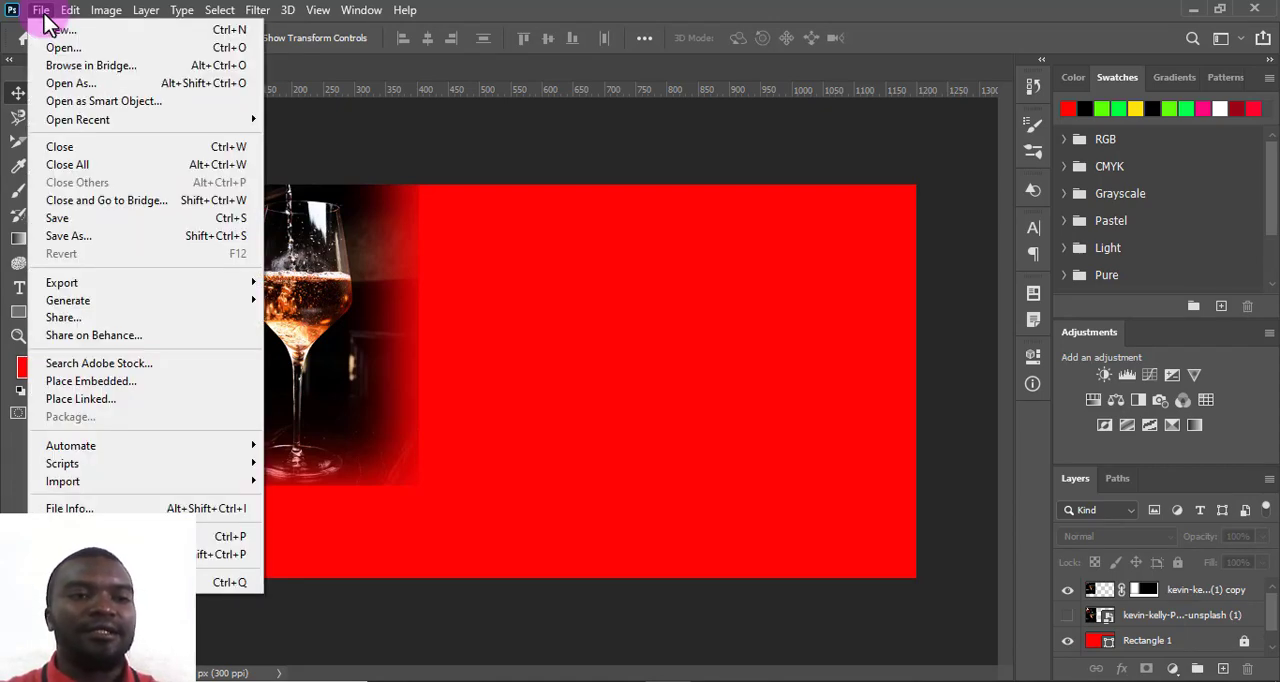
left_click(95, 381)
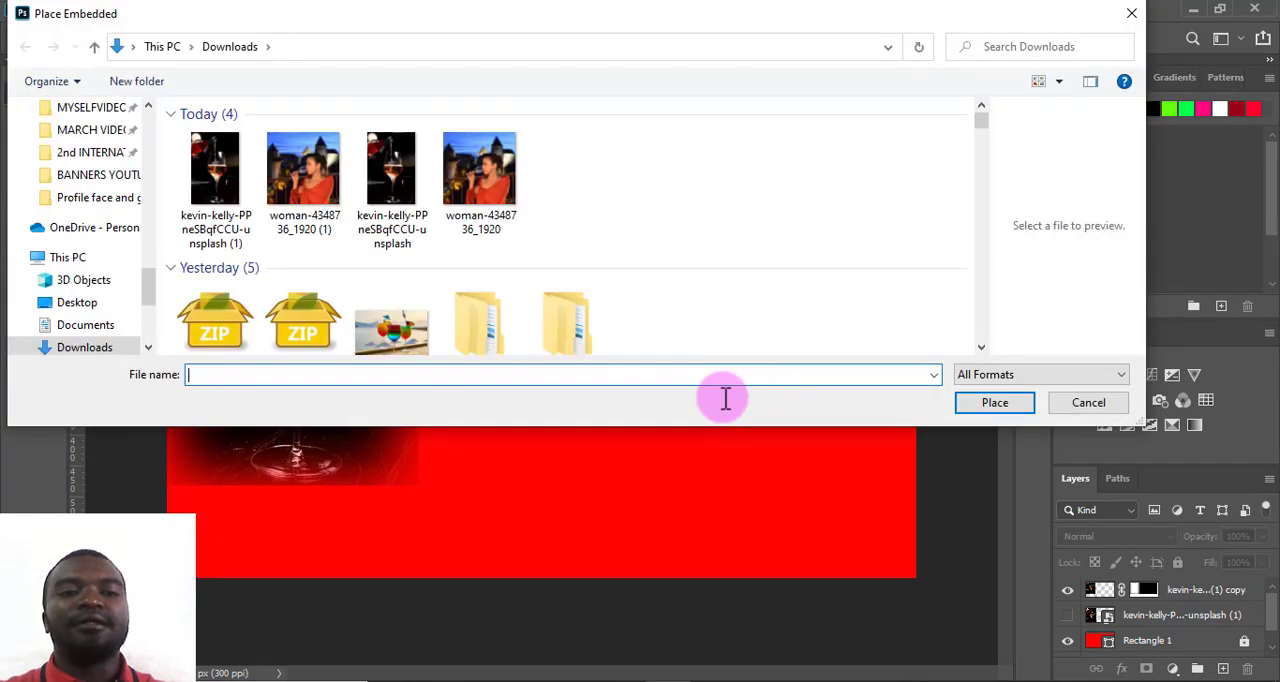
left_click(299, 177)
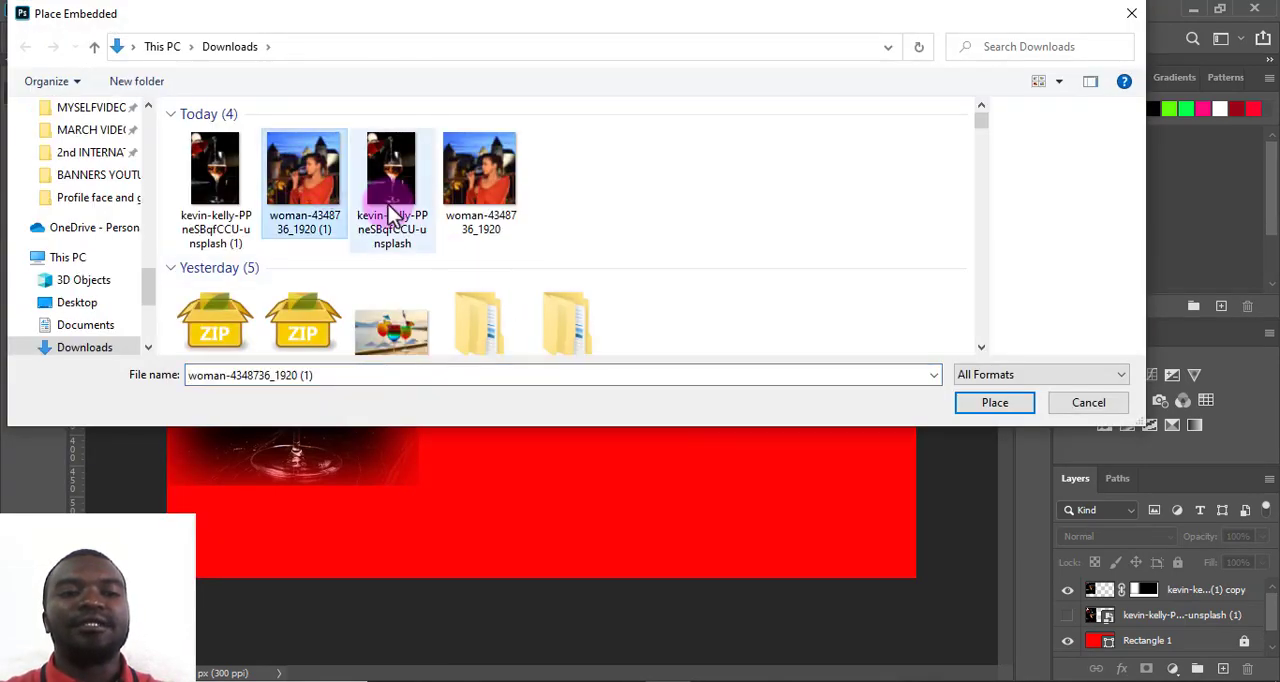
left_click(1000, 402)
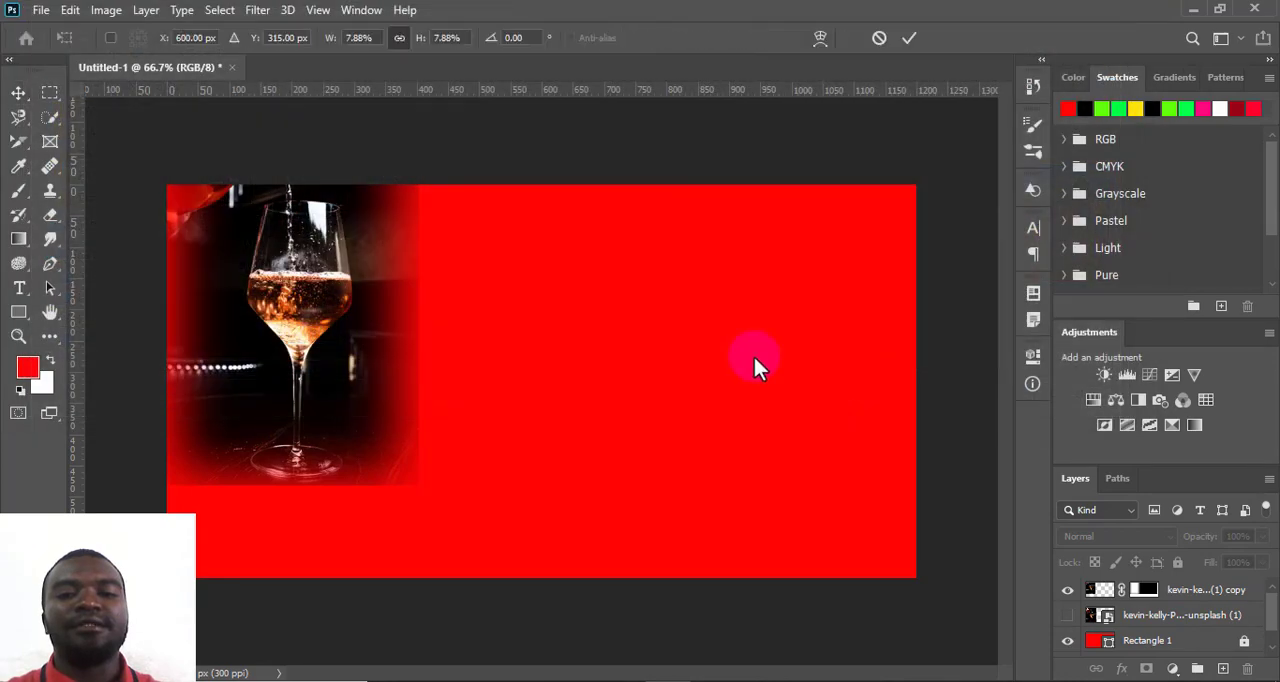
left_click_drag(657, 356, 771, 332)
left_click(909, 38)
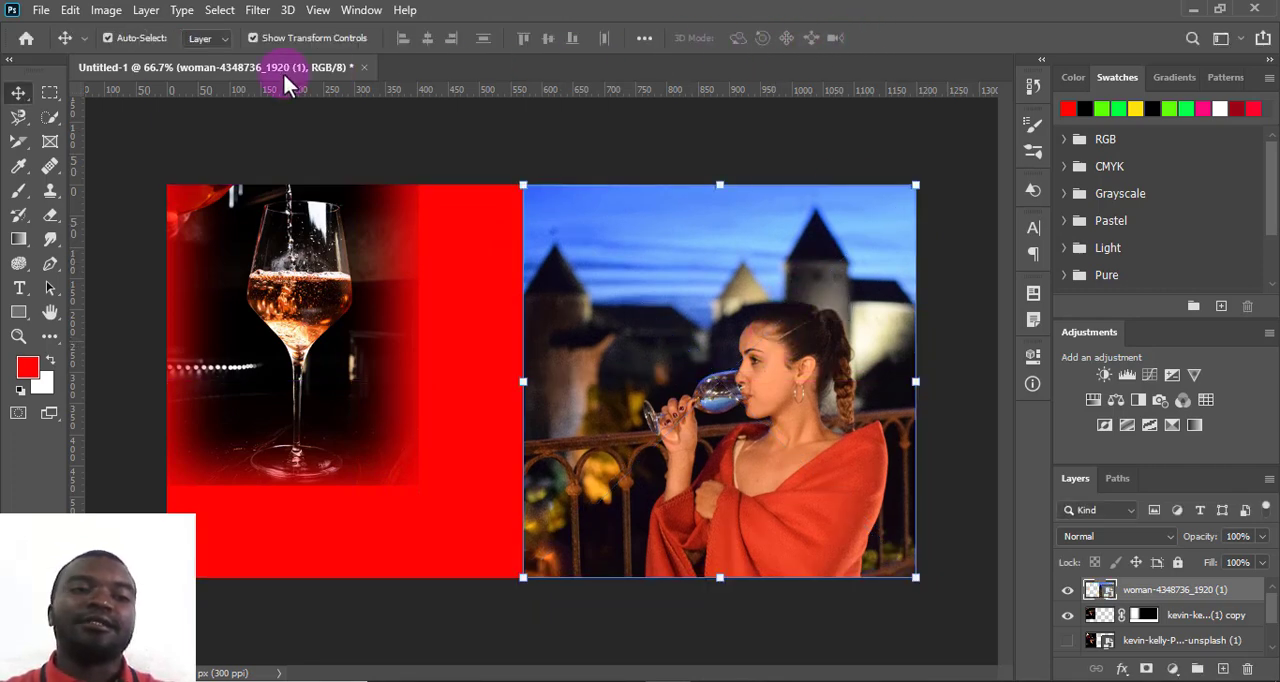
- Select a large circular area around the woman with the Elliptical Marquee tool, just inside the photo's edges
left_click(52, 92)
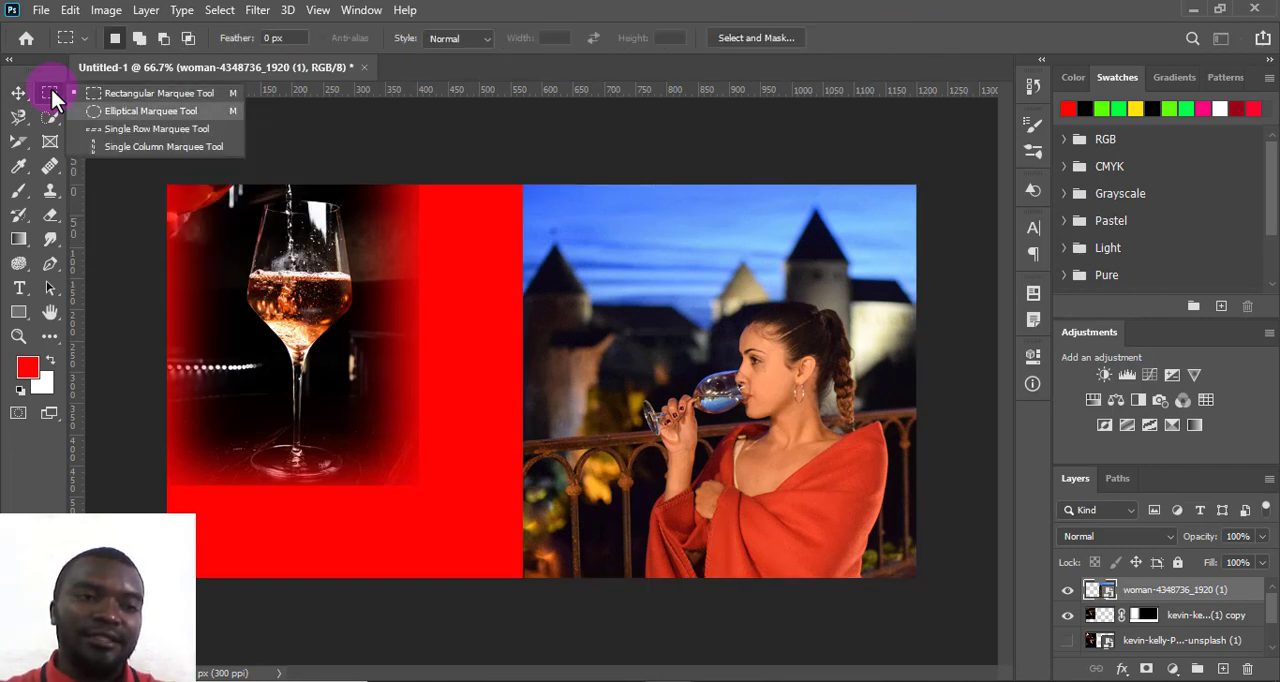
left_click(148, 111)
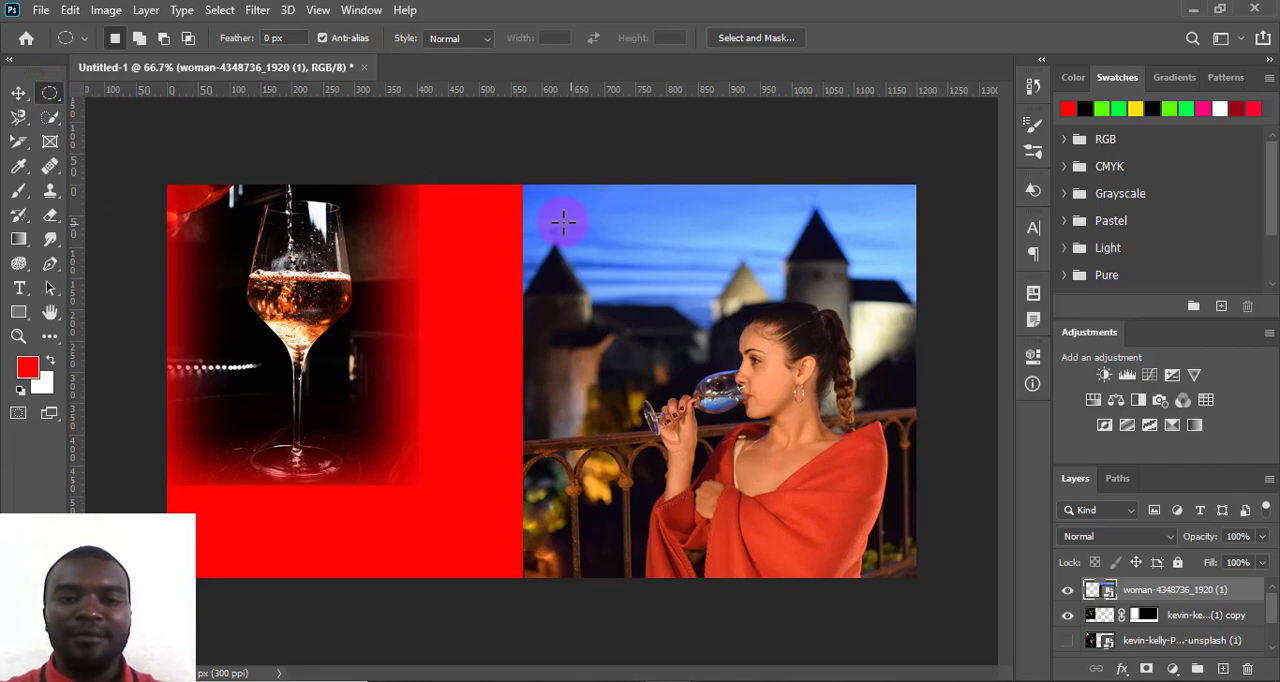
left_click_drag(563, 222, 908, 560)
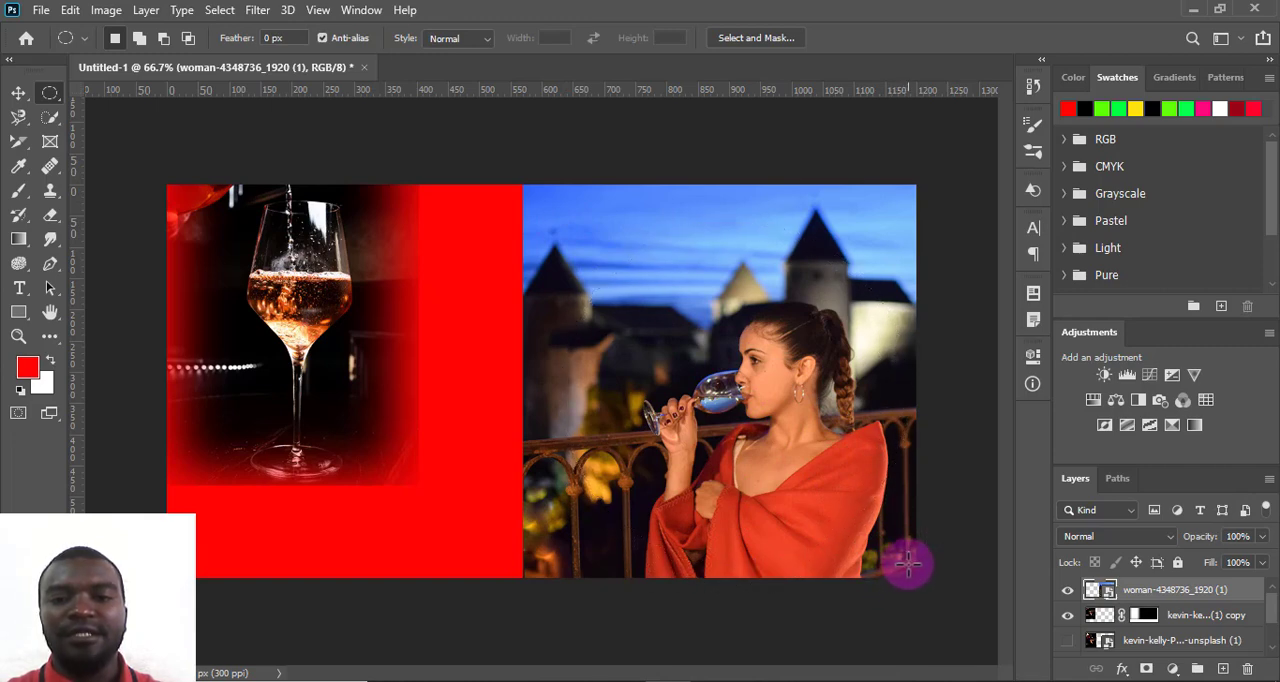
- Soften the circular selection in Select and Mask with a feather of about 34.9 px and output it as a masked copy
left_click(740, 38)
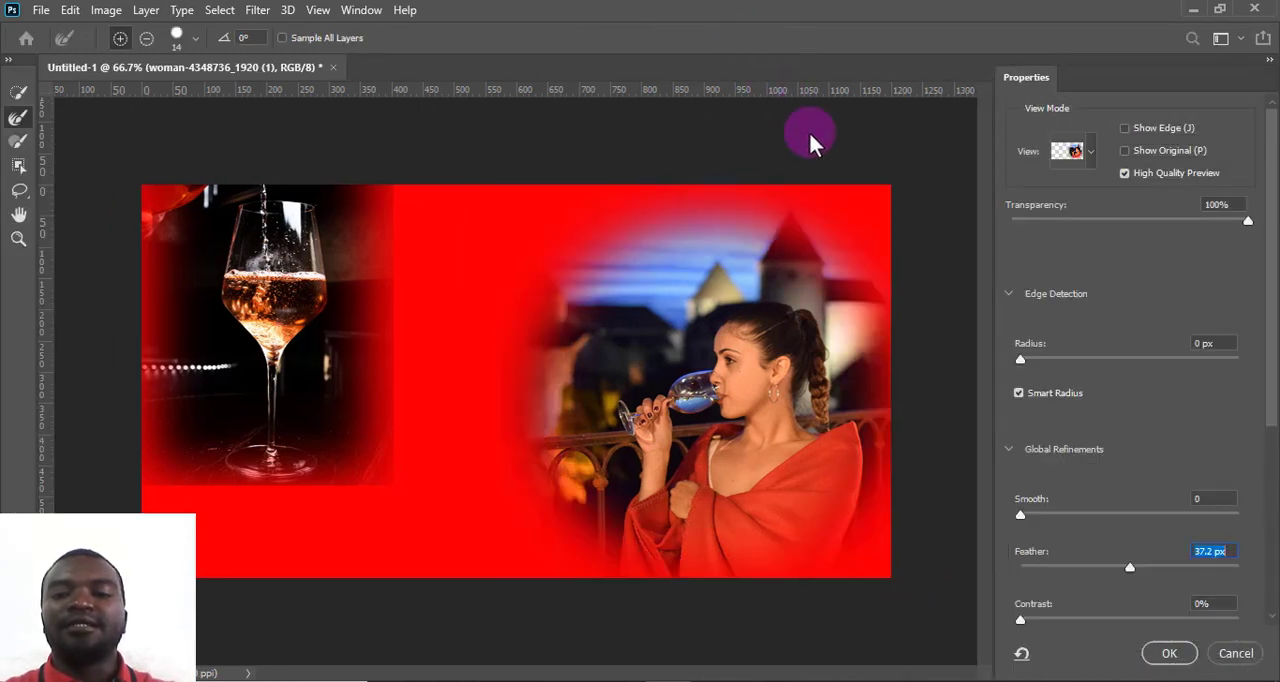
left_click_drag(1127, 566, 1006, 566)
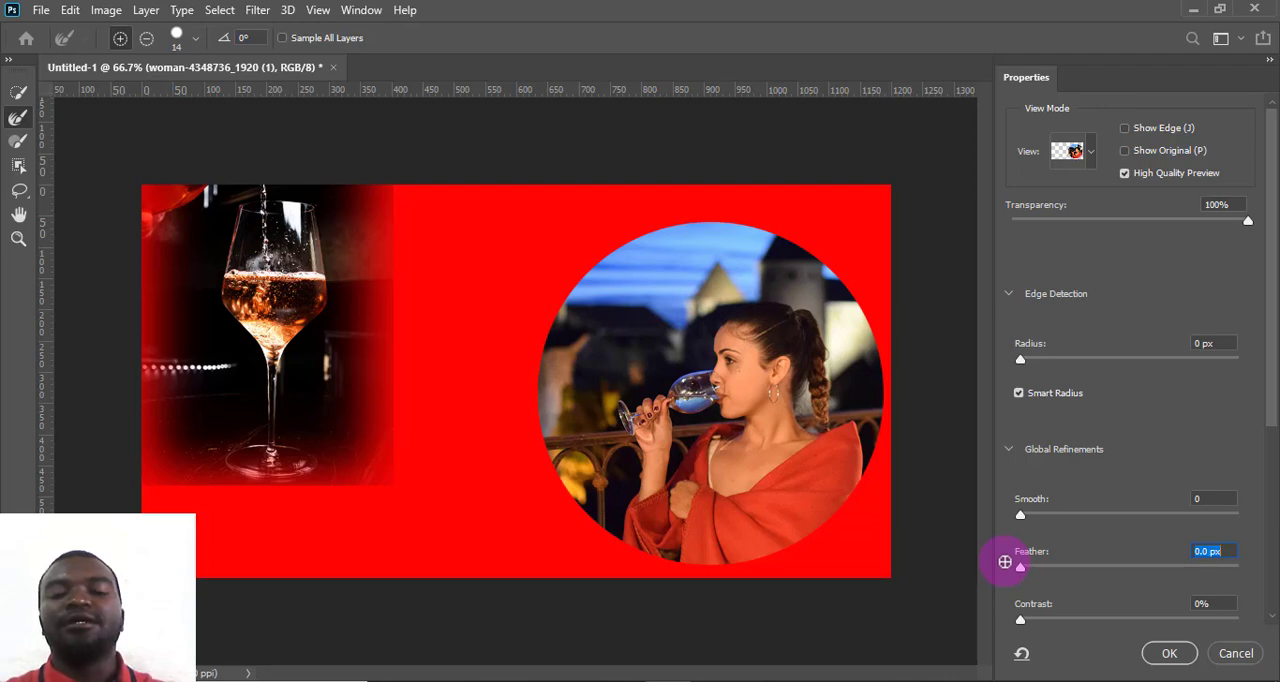
left_click_drag(1028, 564, 1121, 570)
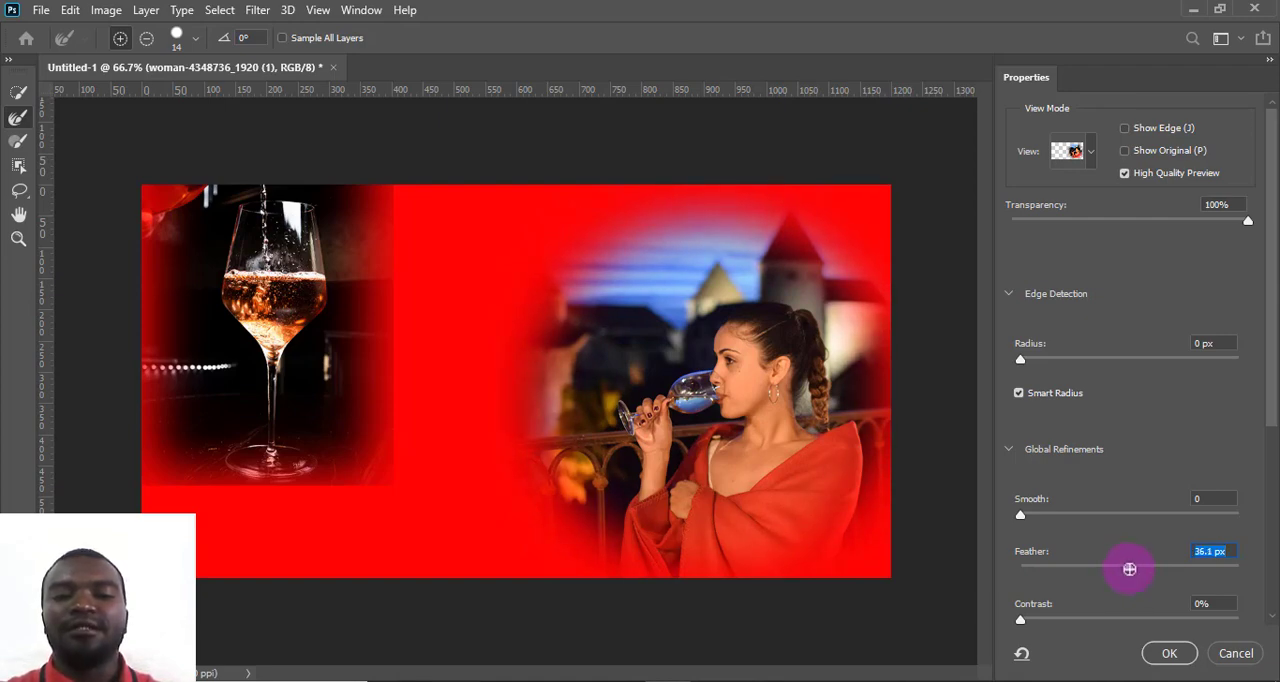
left_click_drag(1130, 571, 1126, 573)
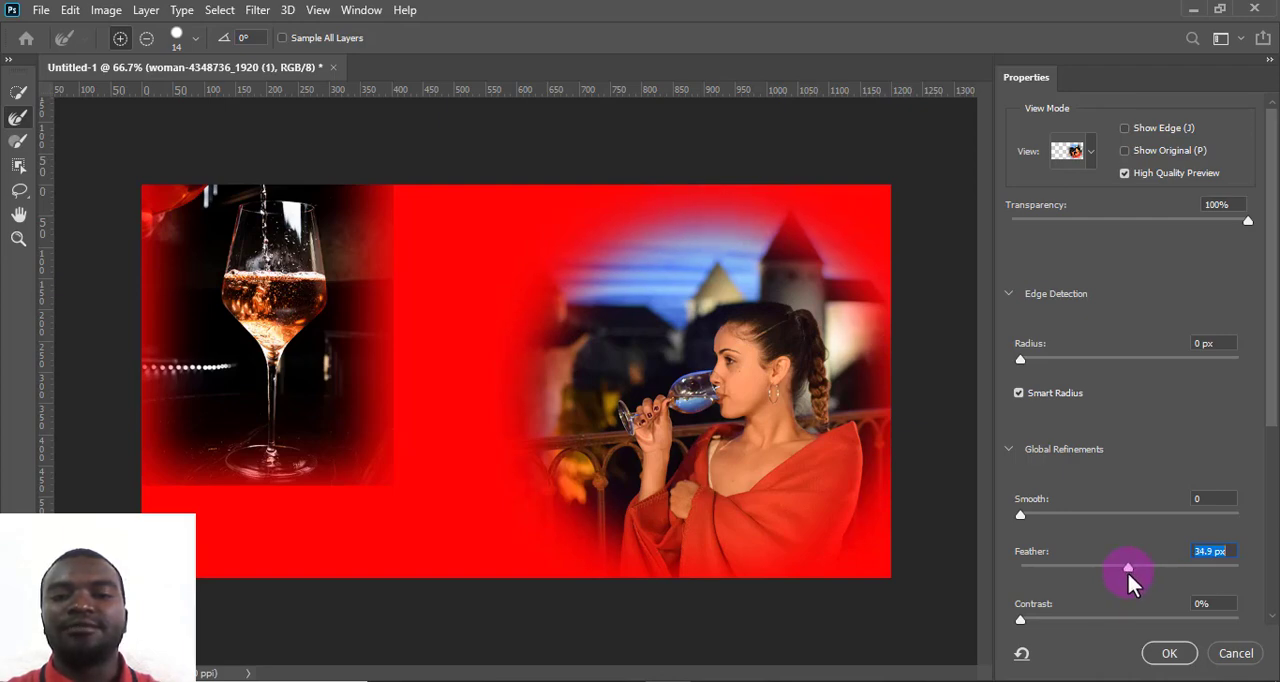
left_click(1169, 655)
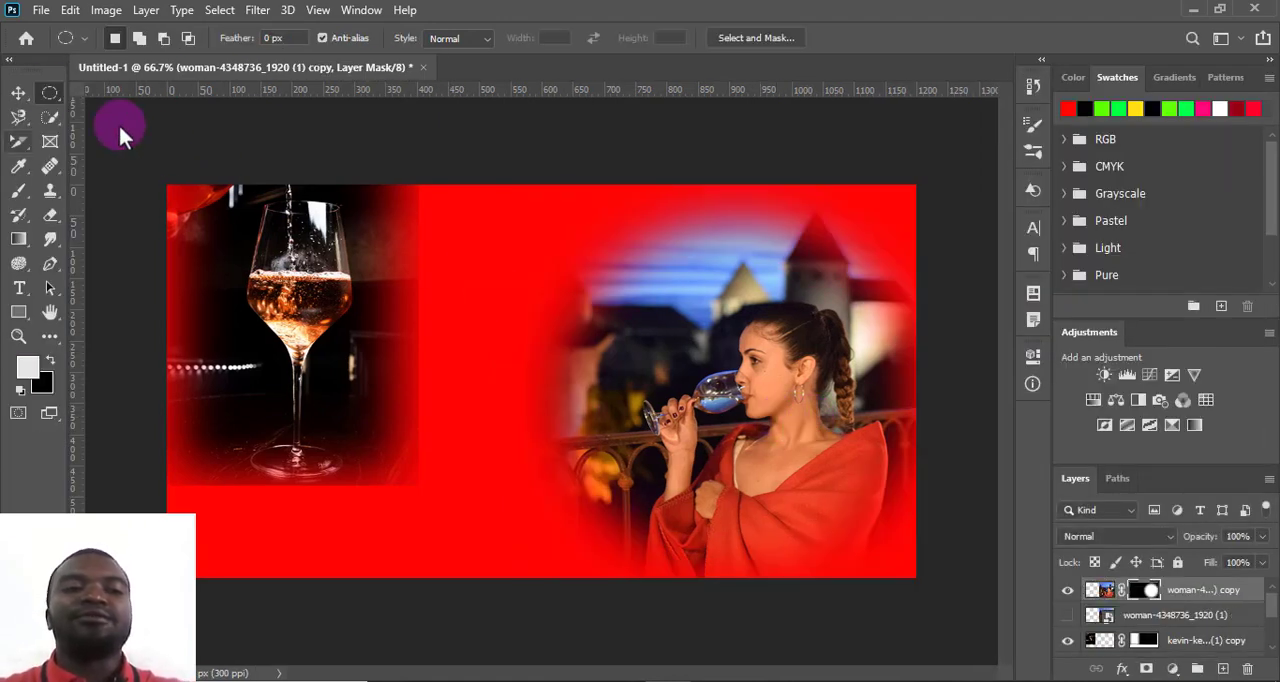
- Move the feathered woman image down and right past the canvas's lower-right corner, and shift the wine-glass image further up and left
left_click(47, 95)
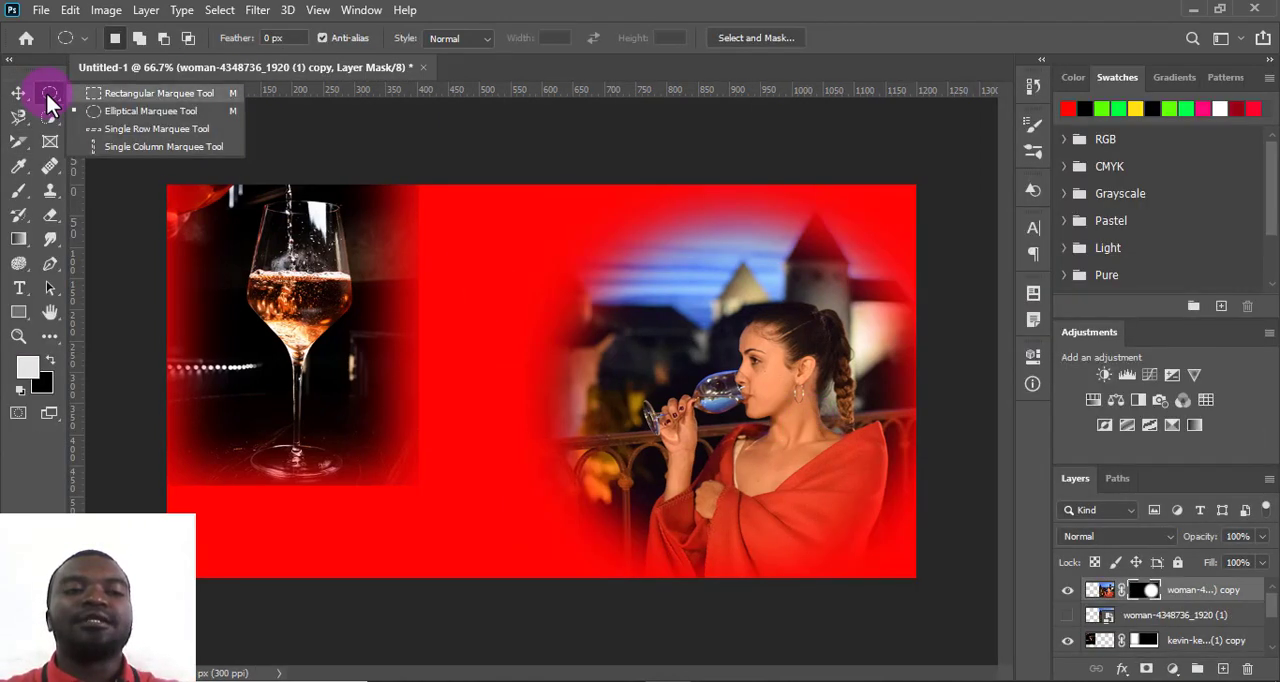
key("Down")
key("Down")
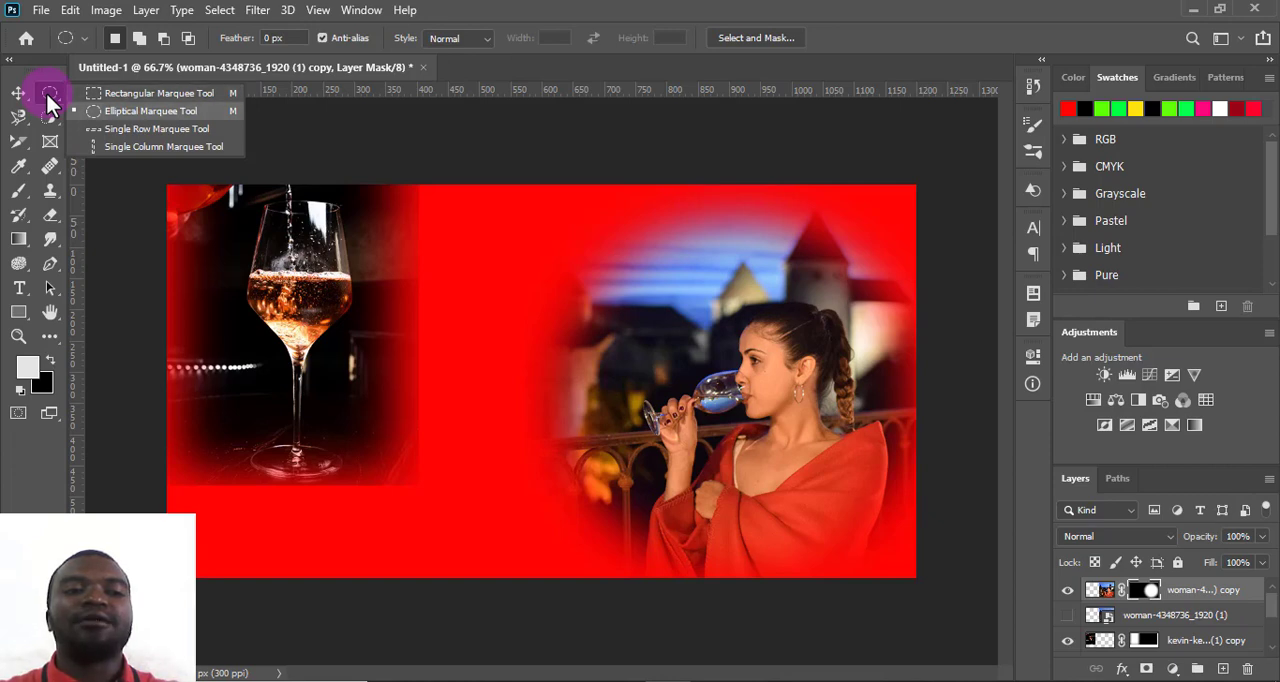
left_click(18, 93)
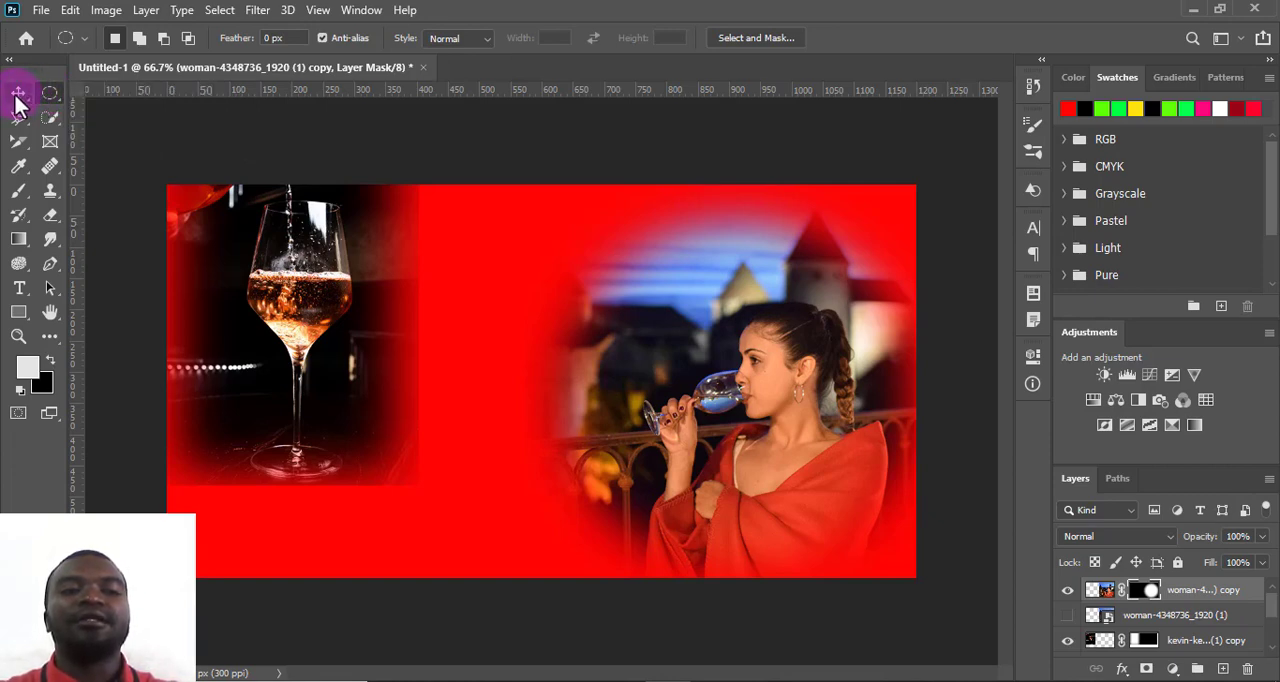
left_click_drag(690, 356, 720, 386)
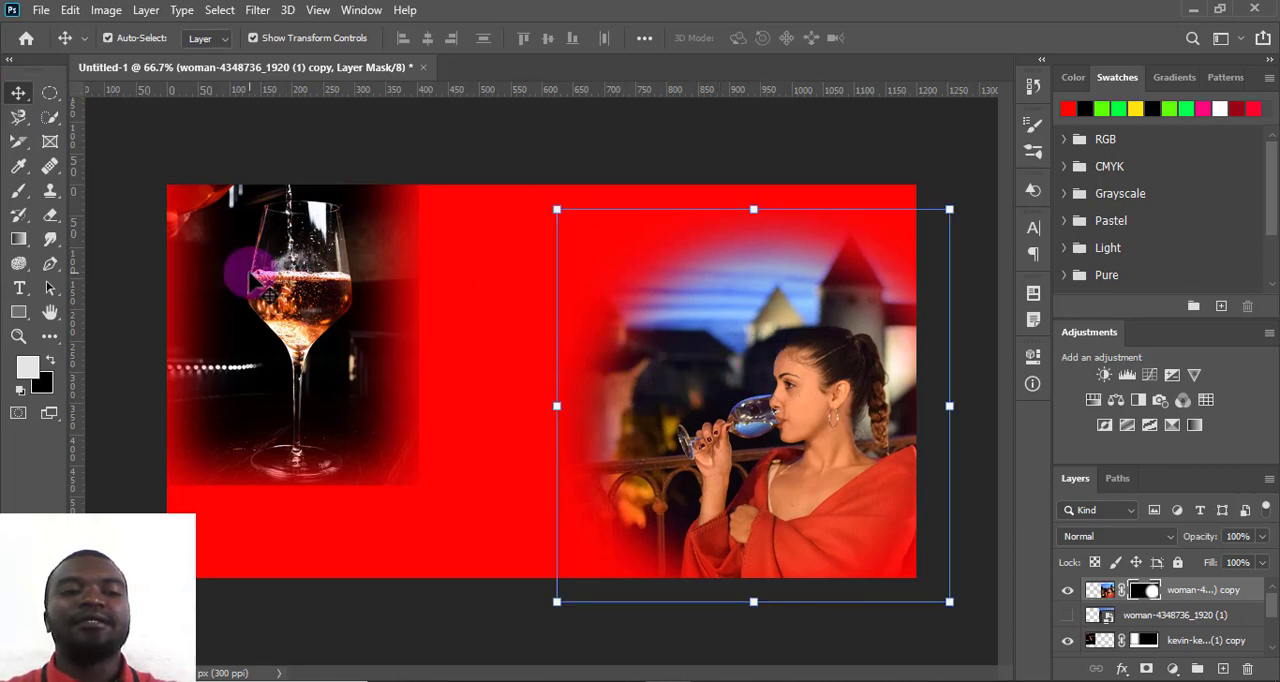
left_click_drag(248, 283, 232, 257)
left_click_drag(315, 304, 306, 303)
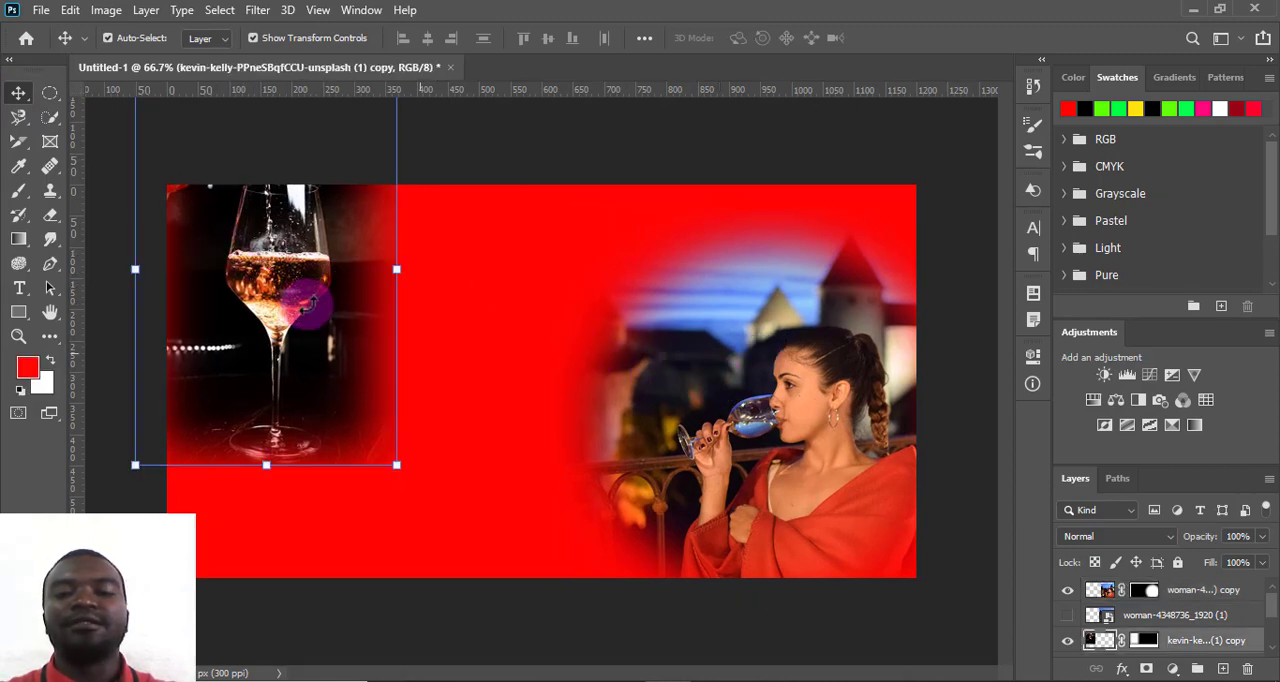
- Refine the wine-glass copy's layer mask in Select and Mask with a feather of about 34.9 px and apply it
left_click(1178, 594)
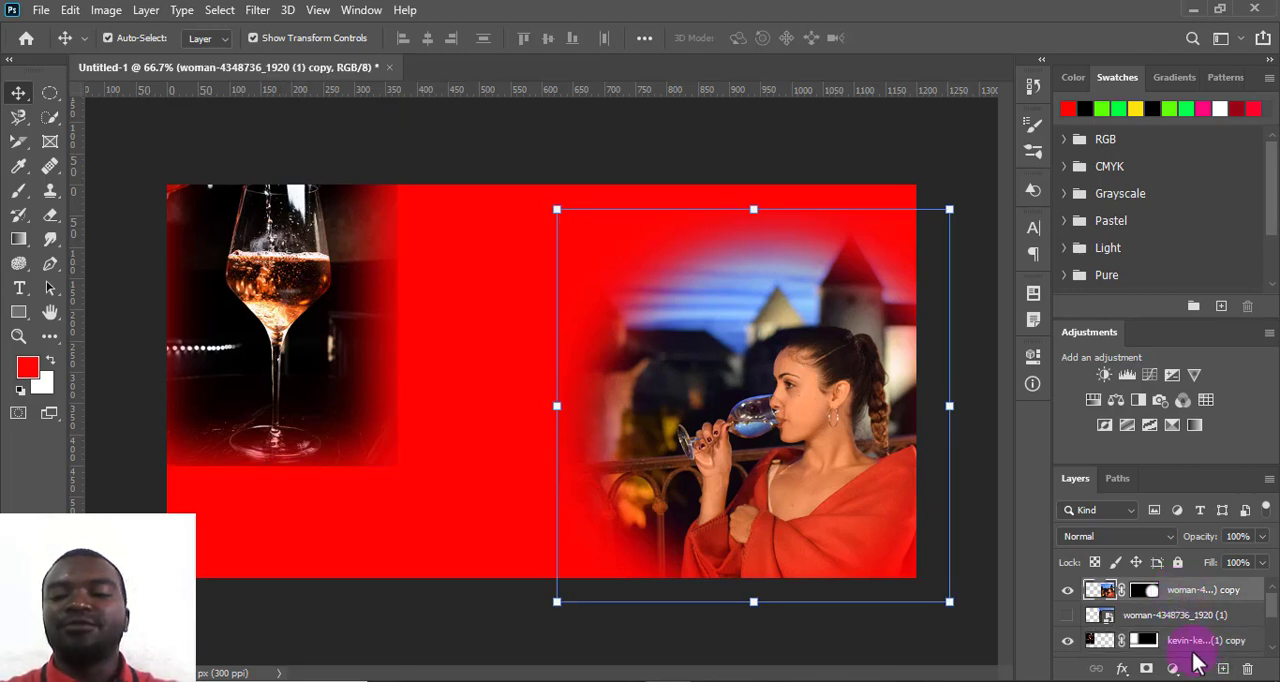
scroll(1147, 651, "down", 1)
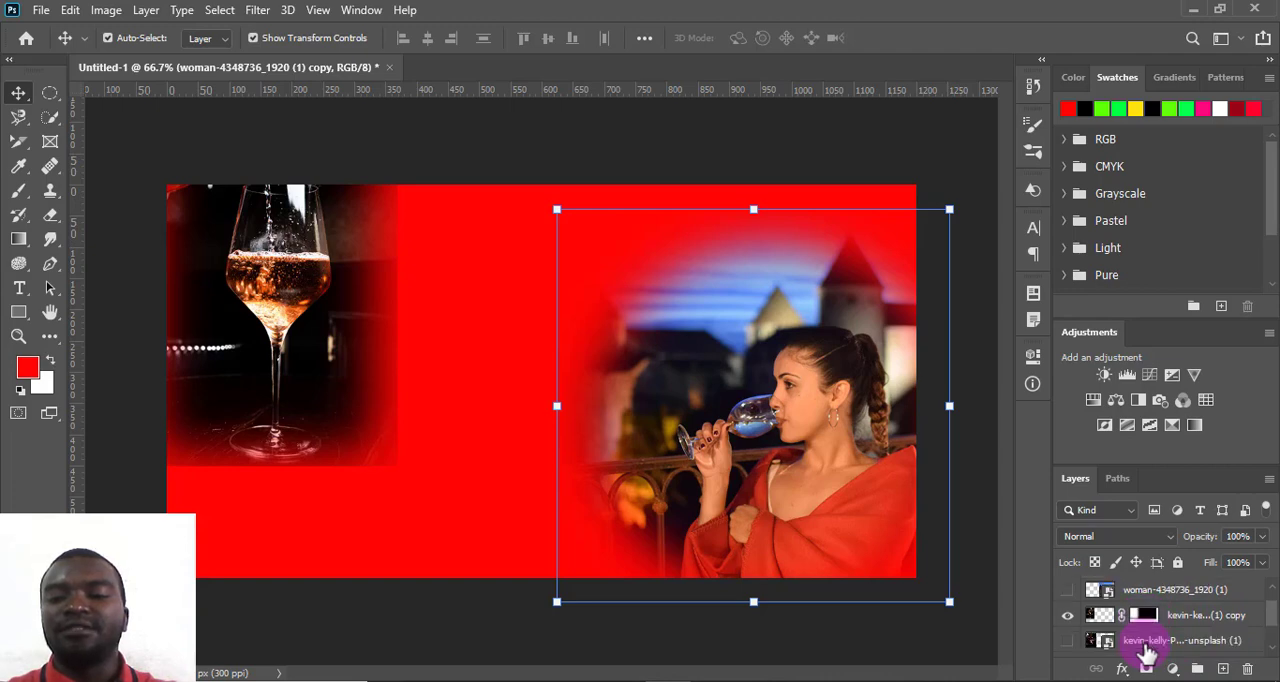
scroll(1147, 651, "up", 1)
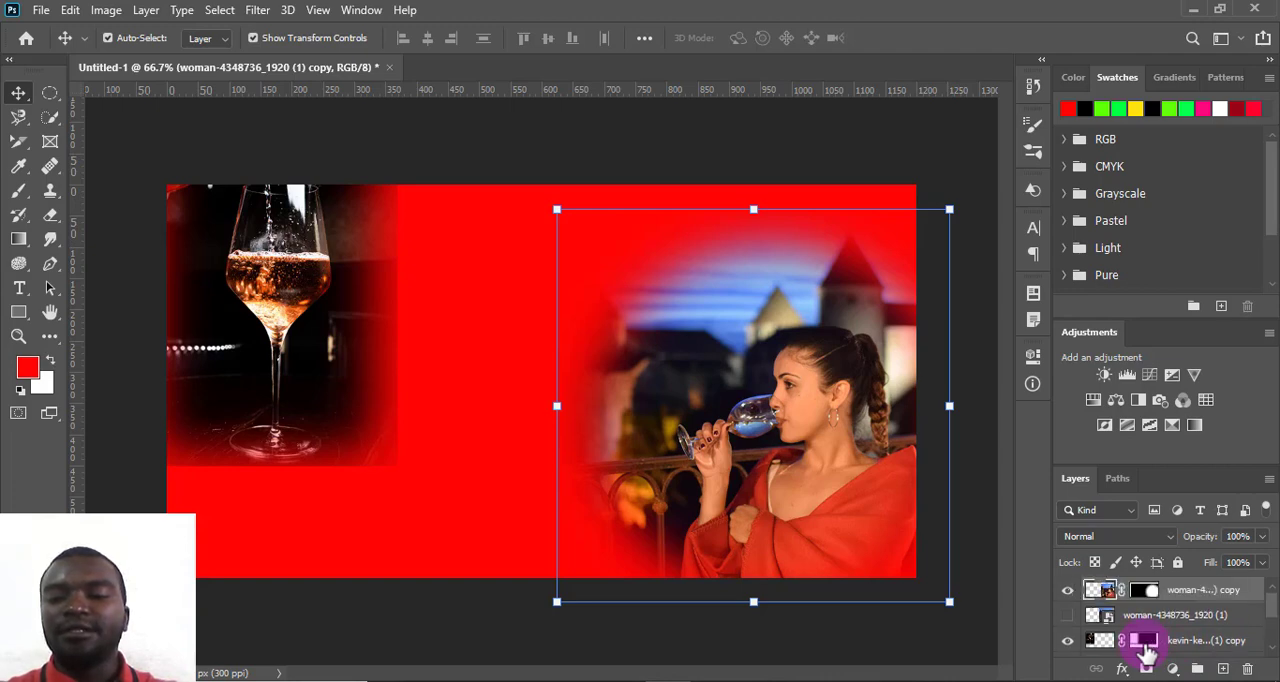
double_click(1145, 651)
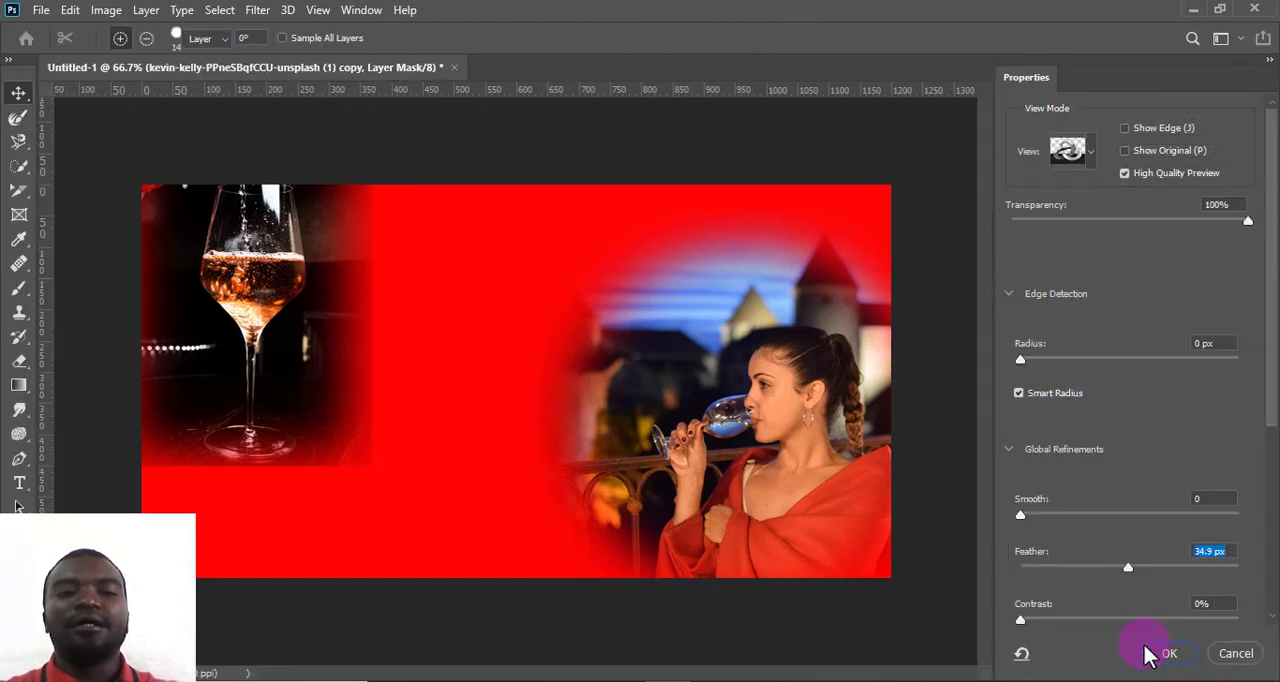
left_click(1148, 652)
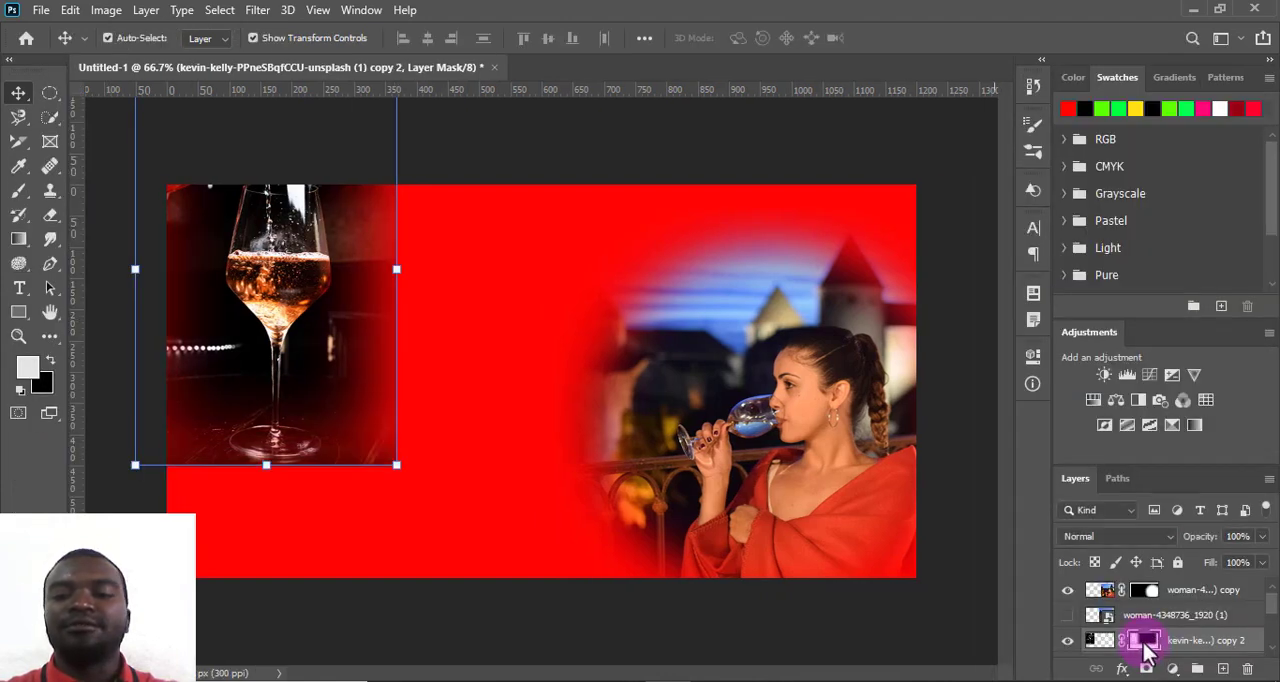
double_click(1145, 641)
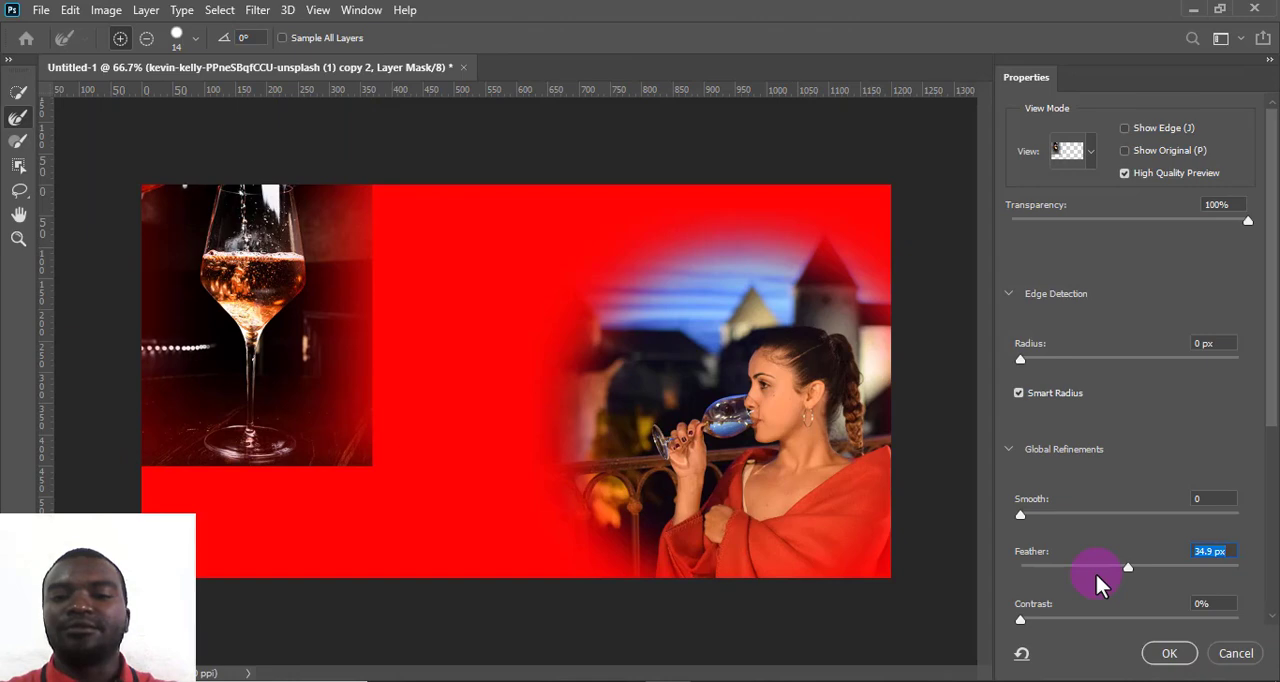
left_click_drag(1128, 567, 1174, 580)
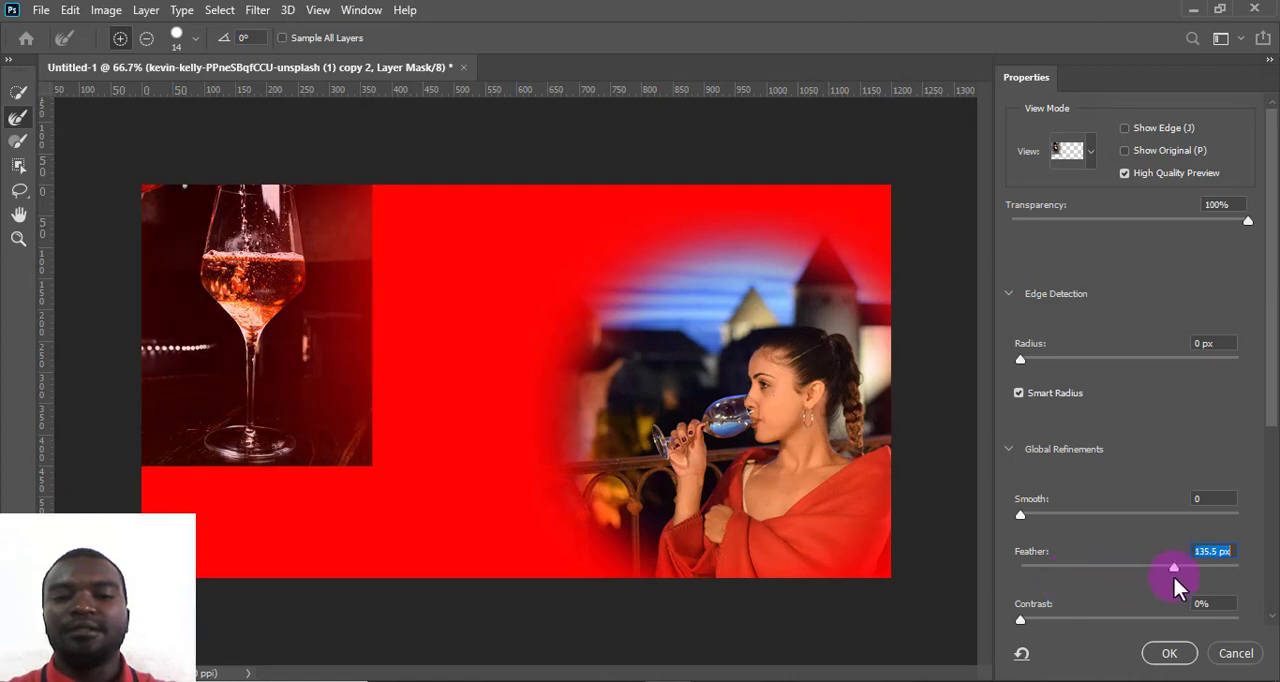
left_click_drag(1087, 569, 1133, 572)
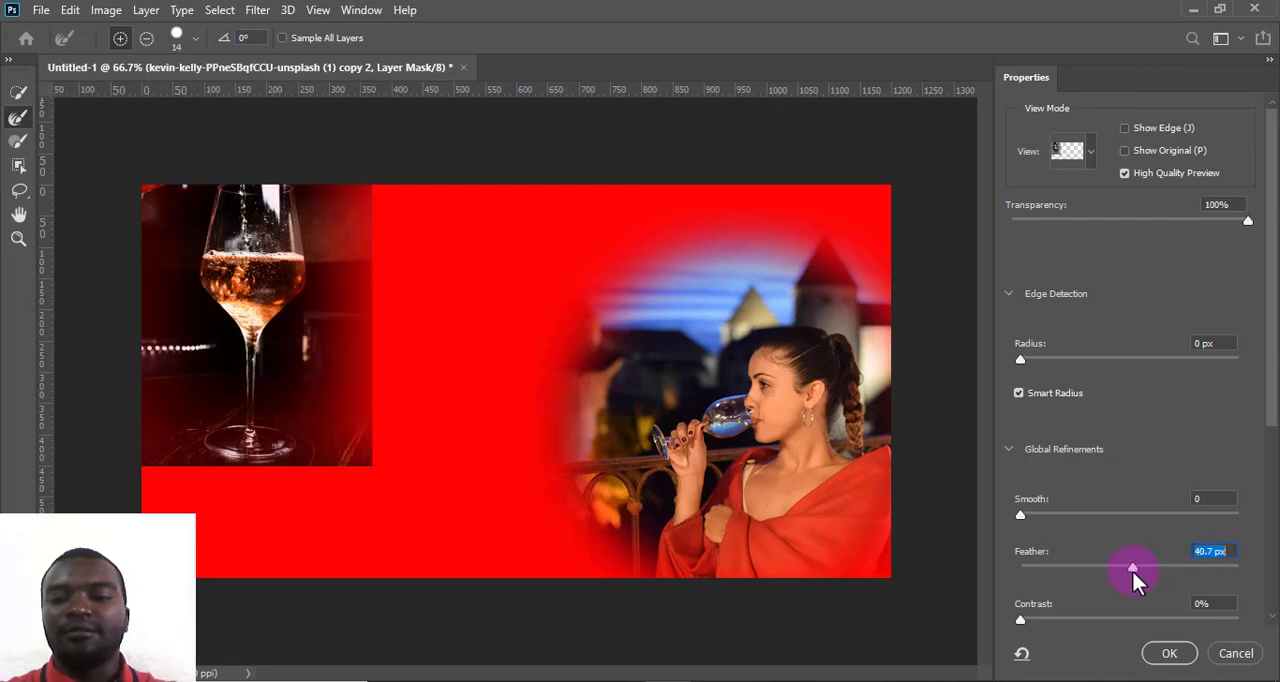
left_click(1232, 655)
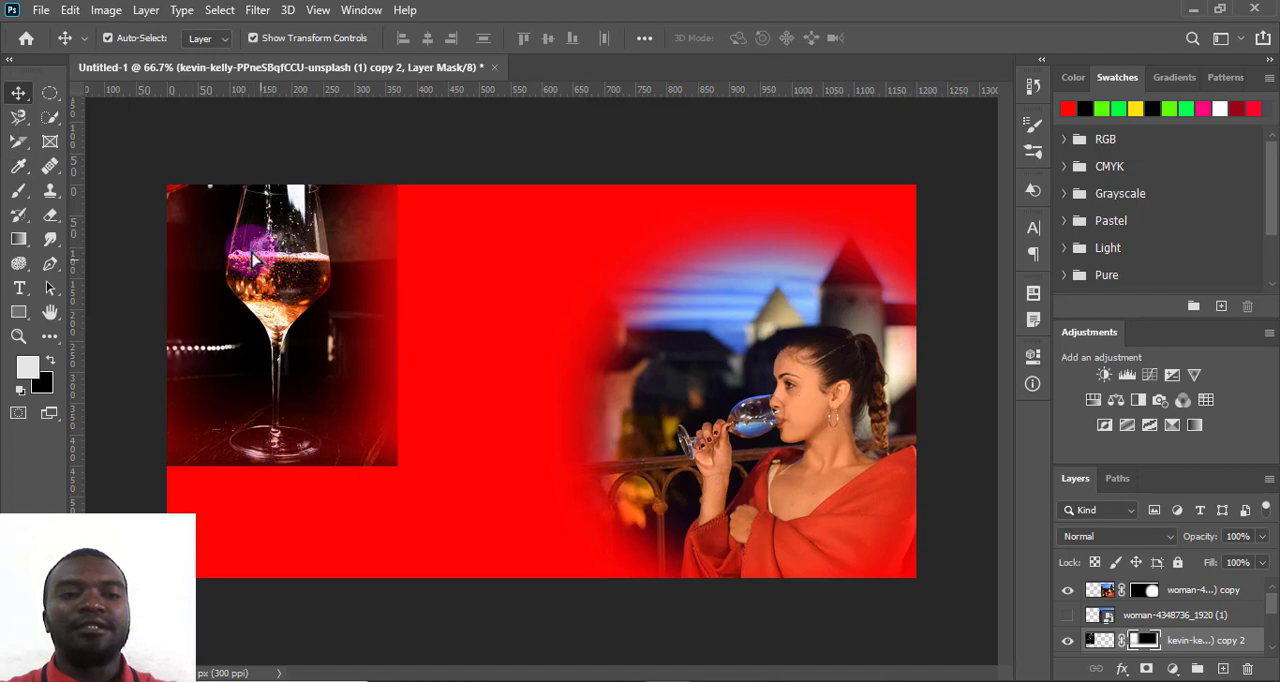
- Move the wine-glass image further up and left, and unlink the layer mask from the woman copy layer
left_click_drag(268, 274, 254, 244)
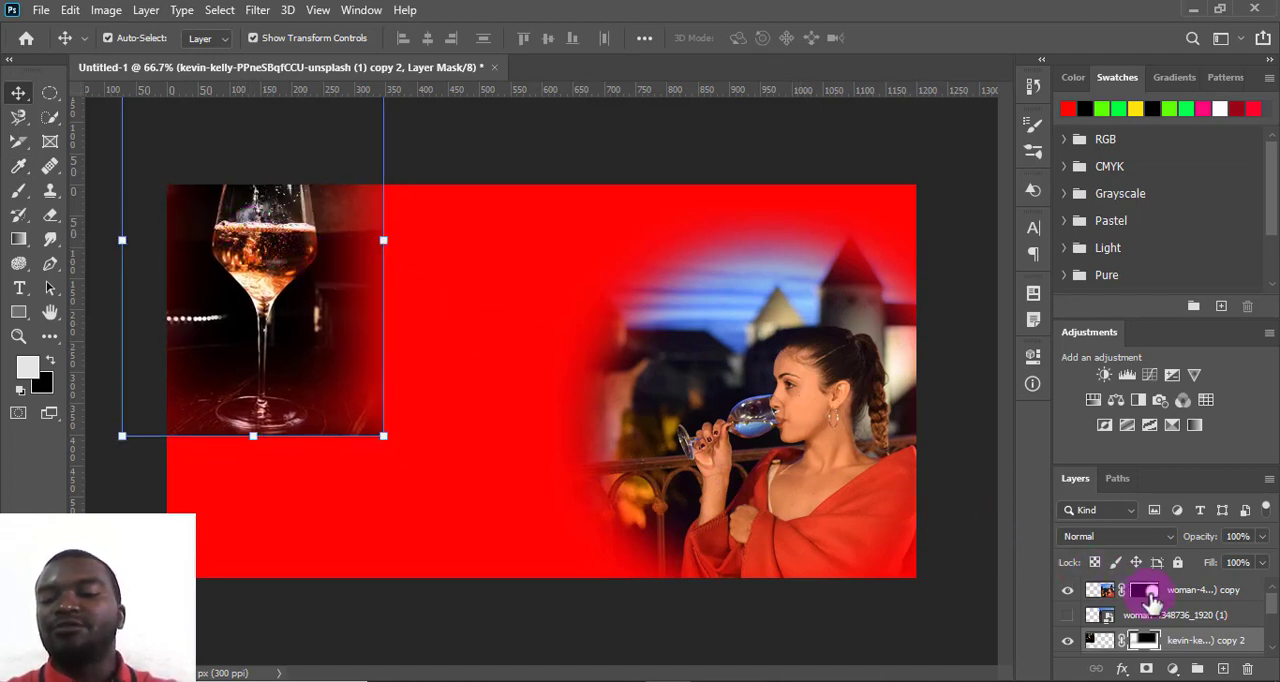
left_click(1122, 590)
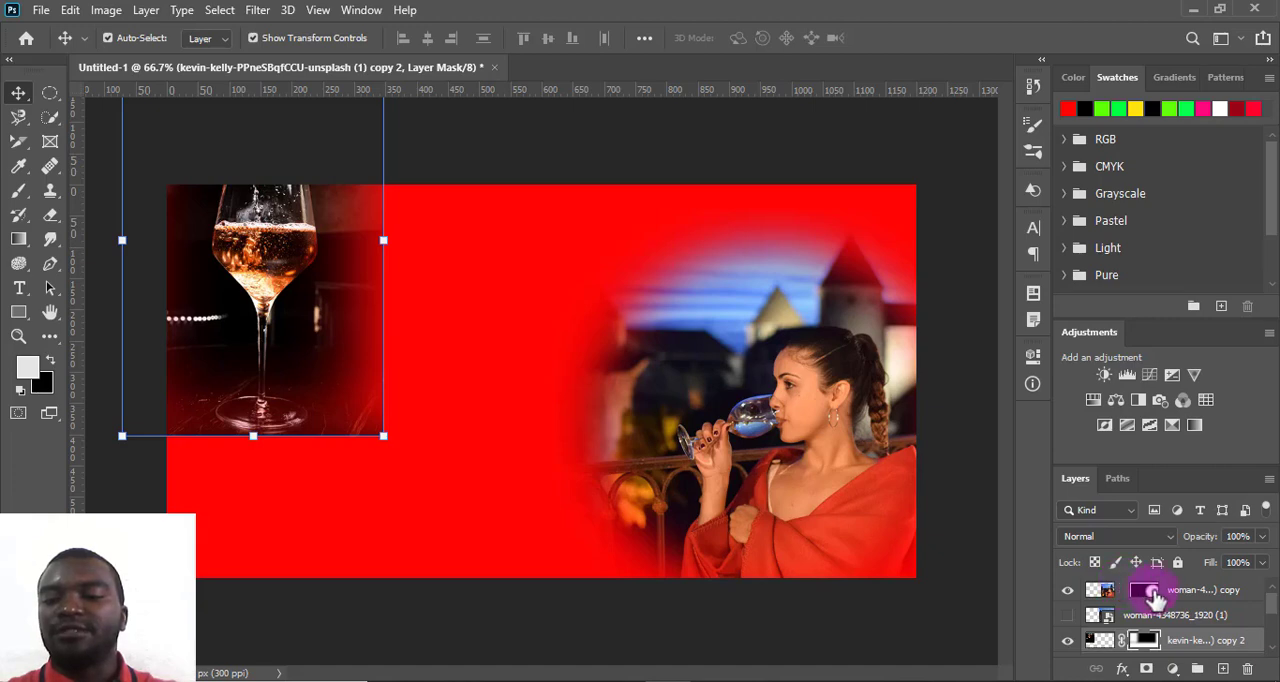
left_click(1150, 592)
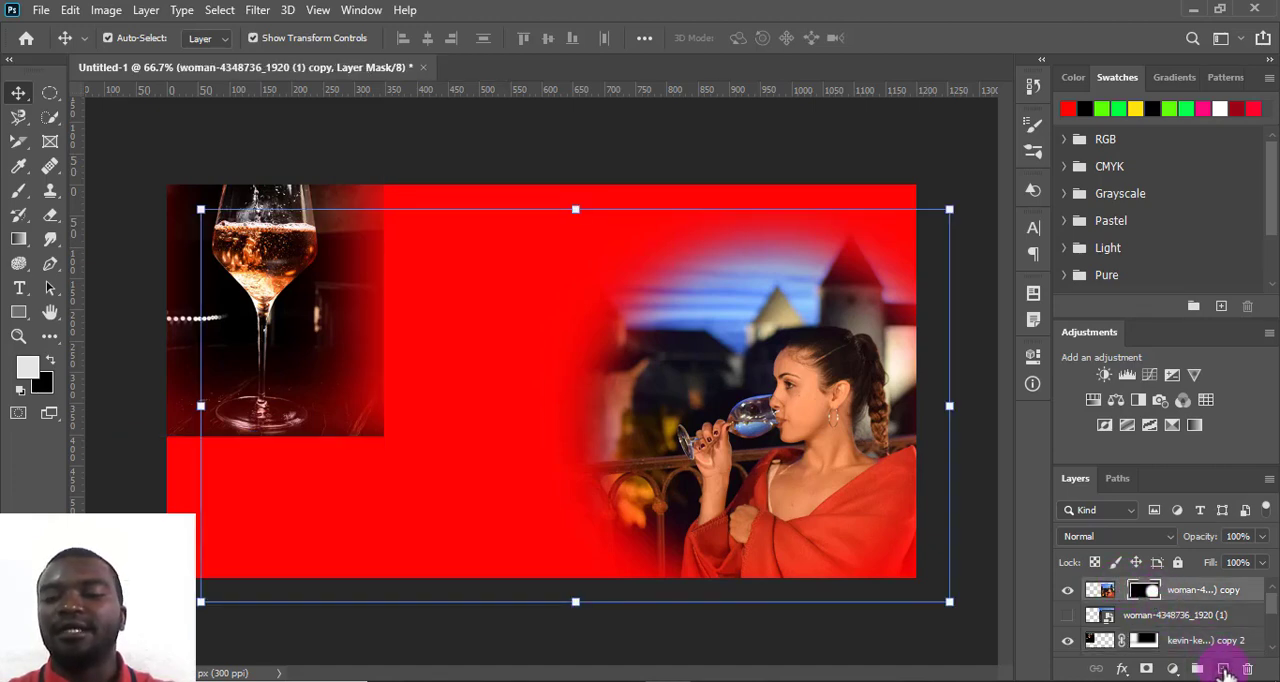
- Create a new layer above the woman copy, and copy the line "come and enjoy with us" from Notepad
left_click(1223, 669)
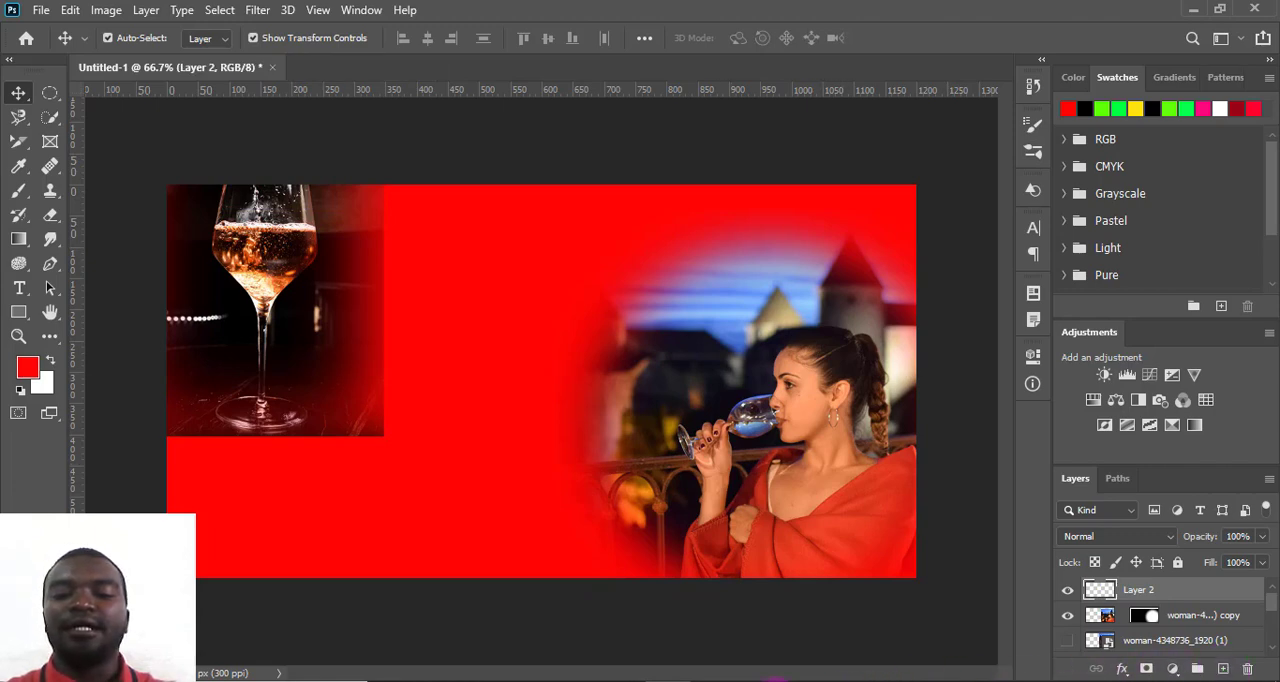
left_click(759, 681)
left_click_drag(464, 157, 681, 180)
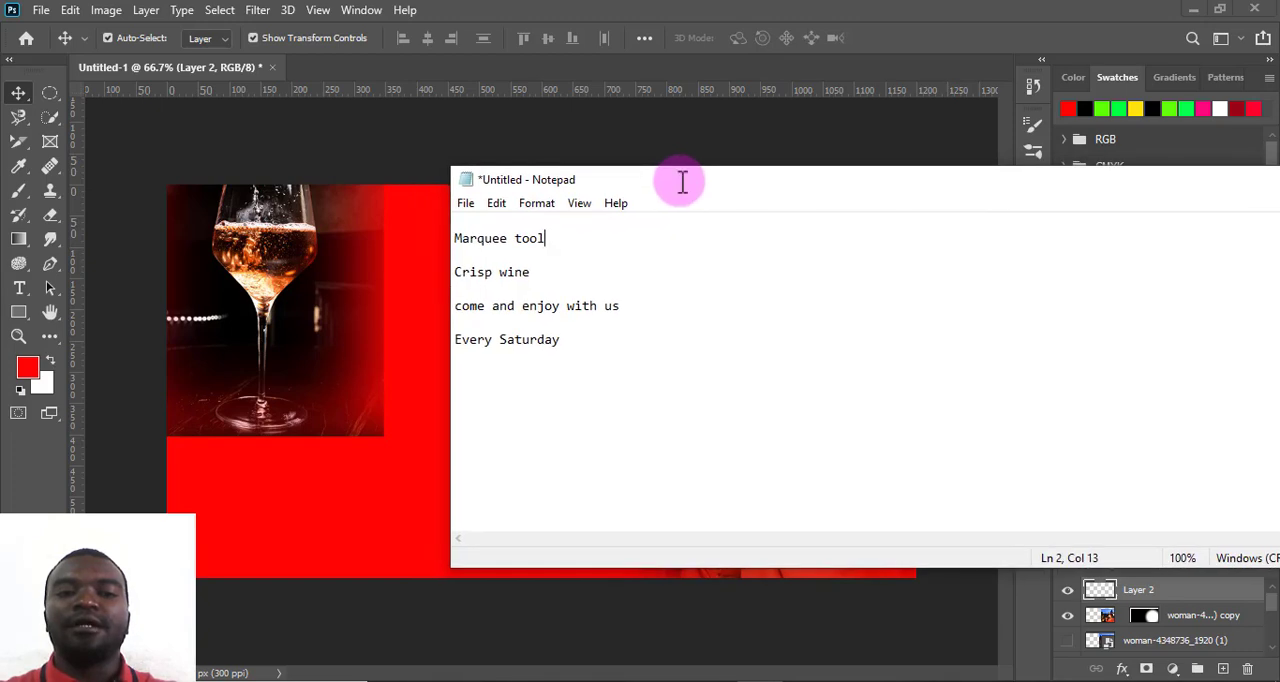
left_click(534, 270)
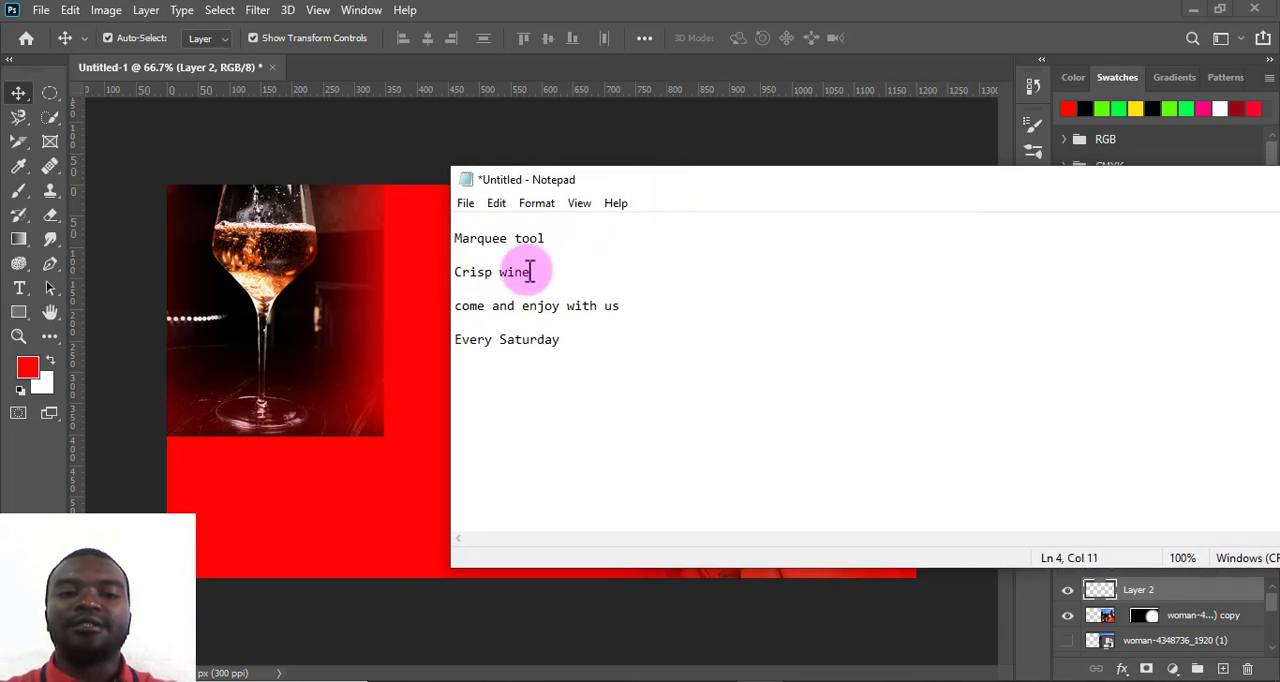
left_click_drag(626, 305, 452, 295)
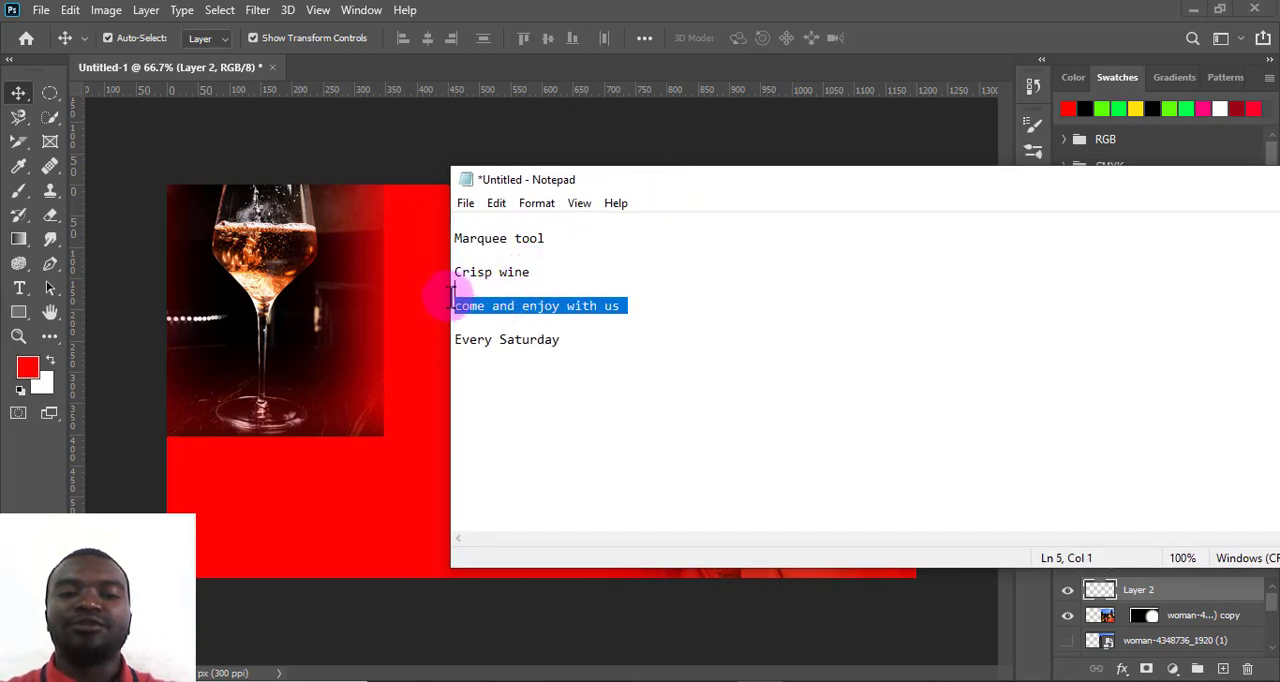
right_click(503, 302)
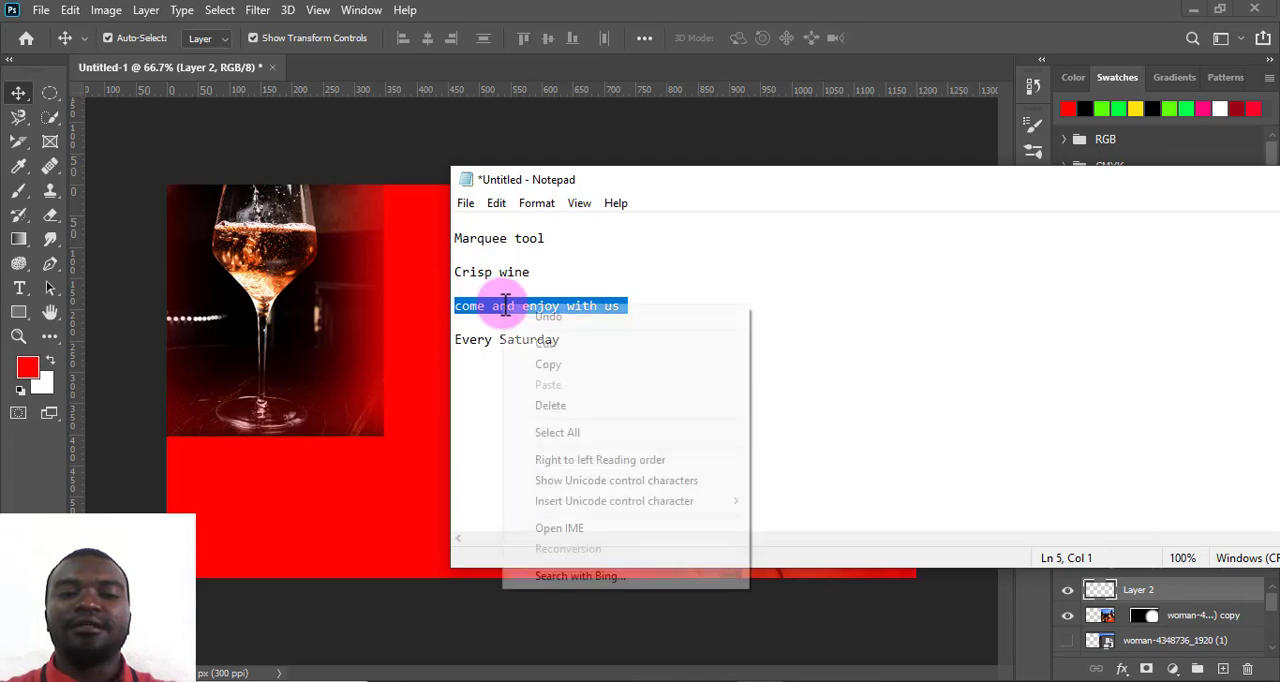
left_click(553, 368)
left_click_drag(691, 211, 434, 203)
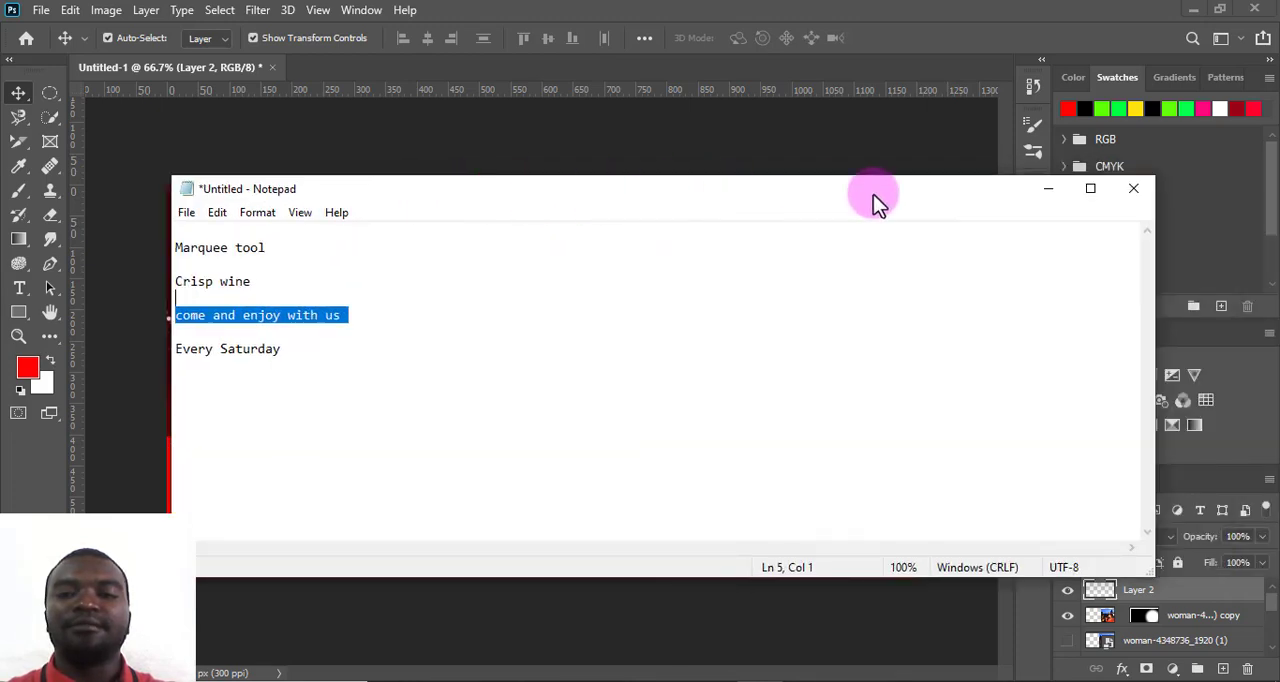
left_click(1040, 203)
- Activate the Type tool and set the foreground colour to black
left_click(19, 287)
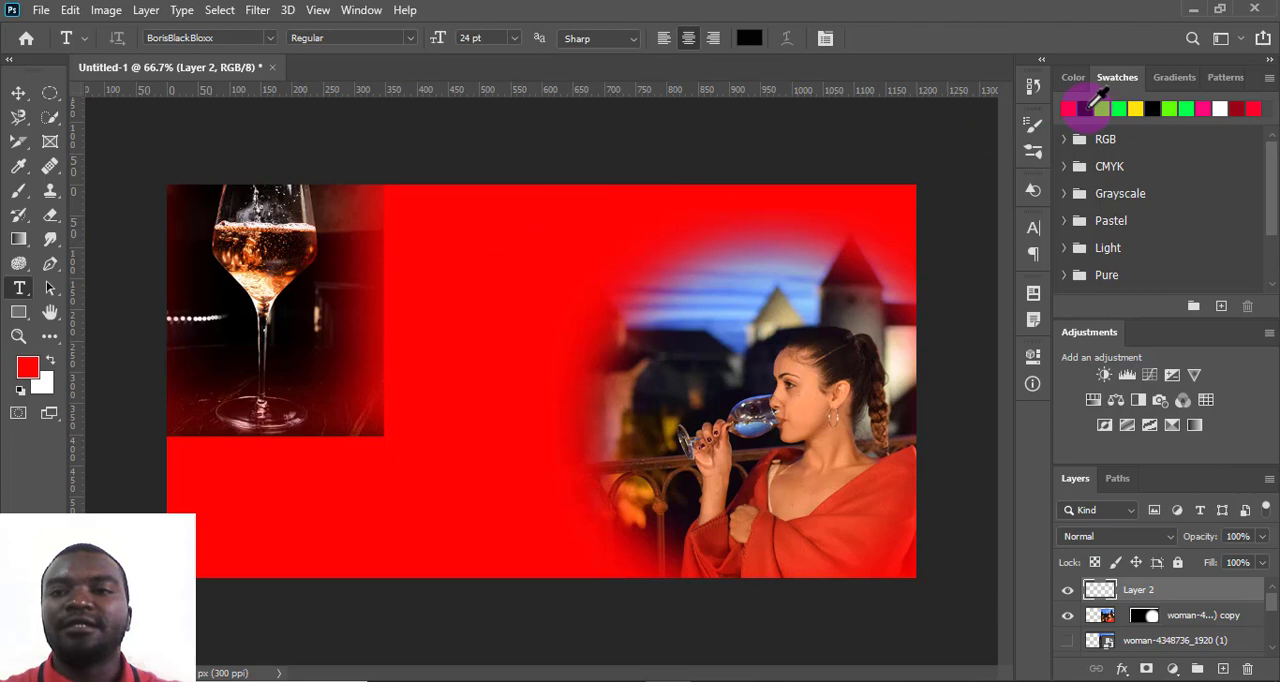
left_click(1075, 78)
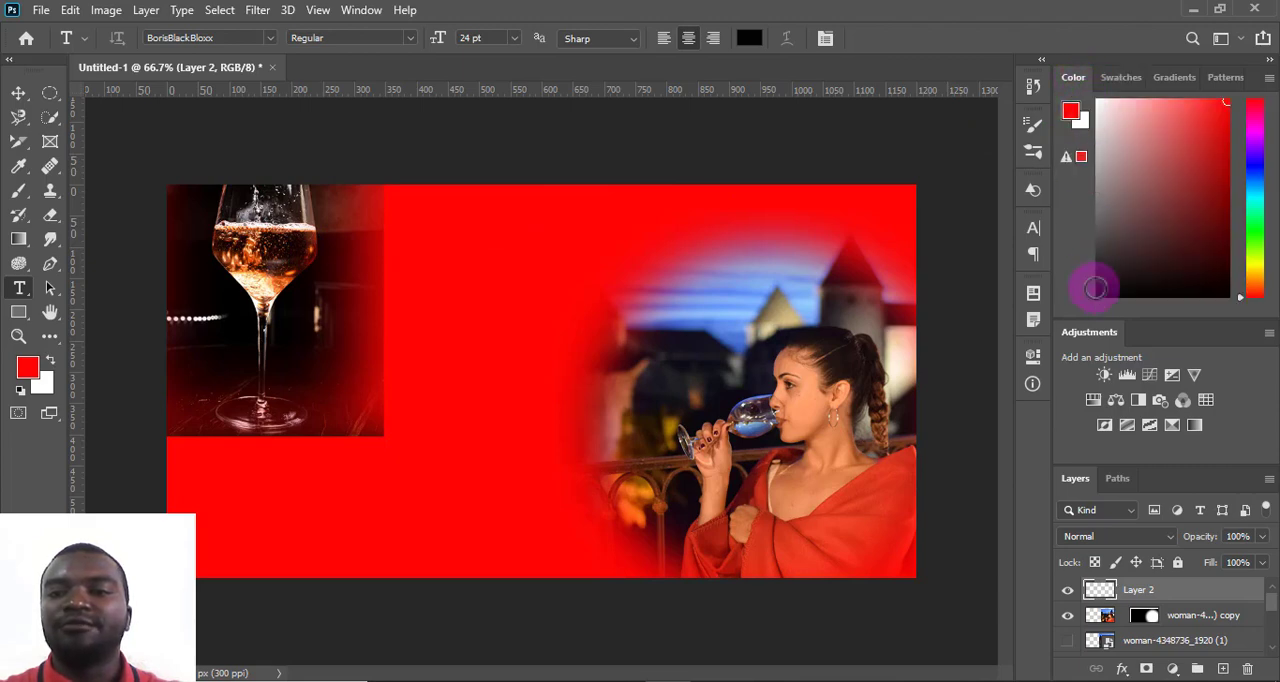
left_click(1100, 295)
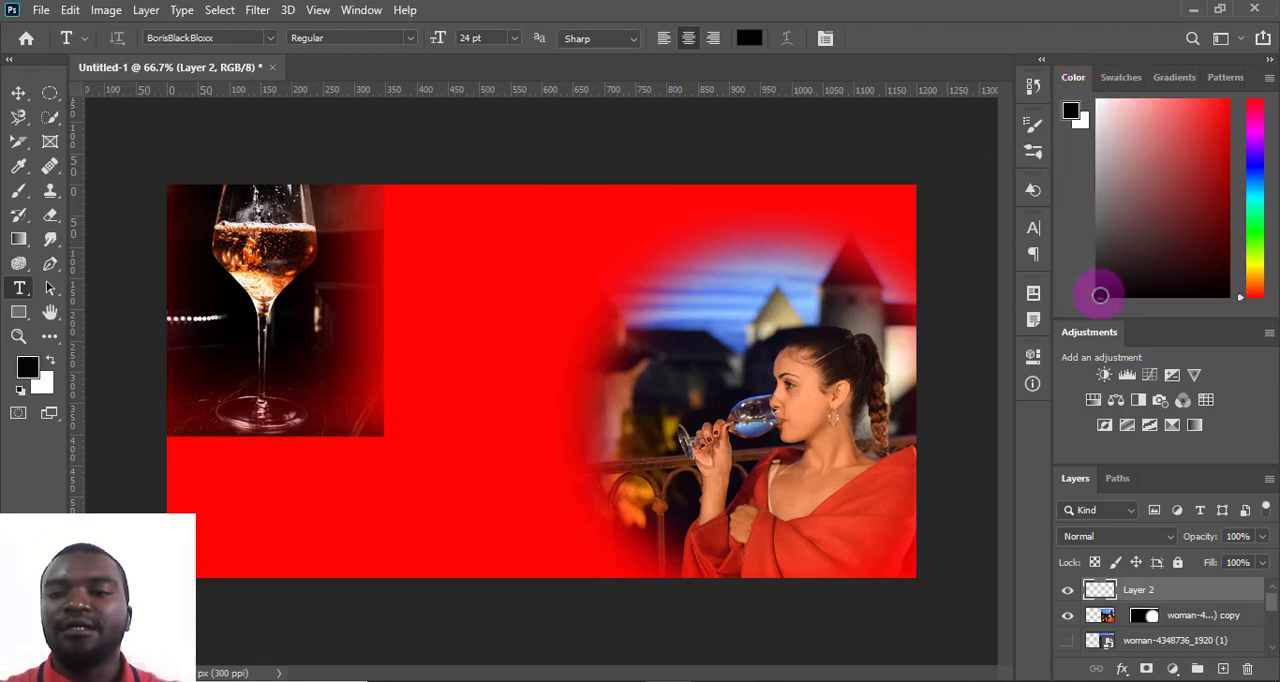
left_click(1112, 78)
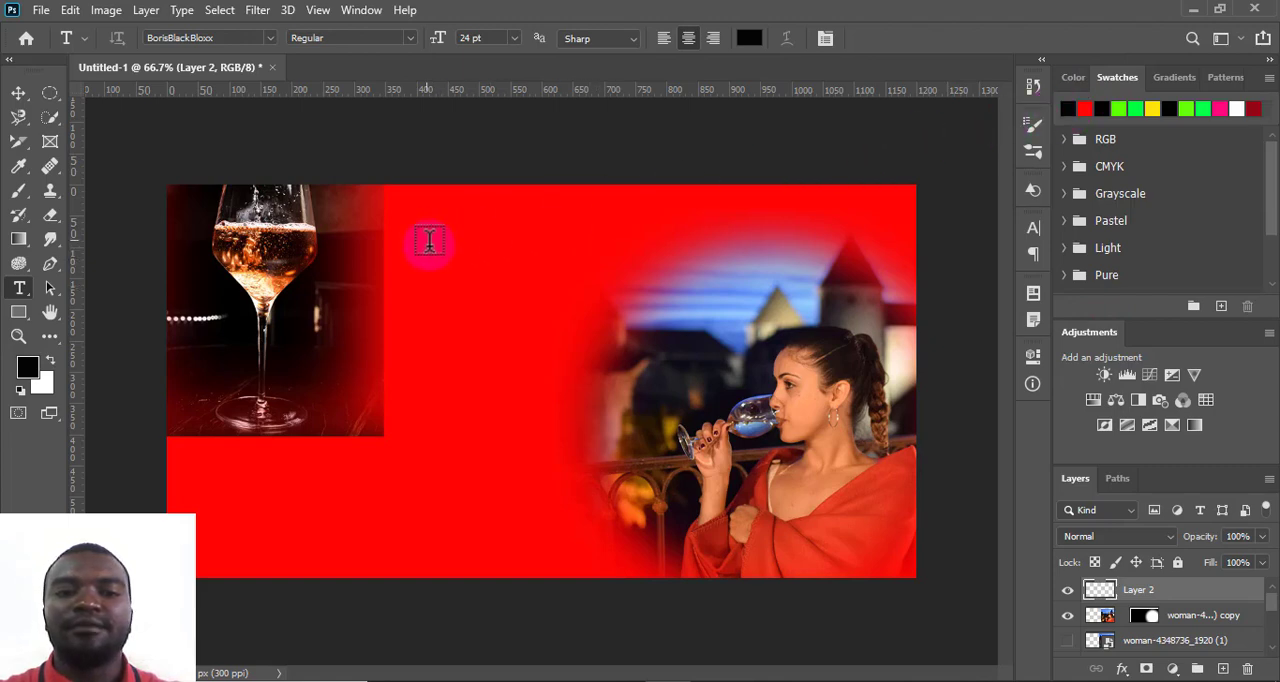
- Create a text box between the wine glass and the woman, paste in the copied line, and enlarge the box to fit it
left_click_drag(428, 241, 636, 339)
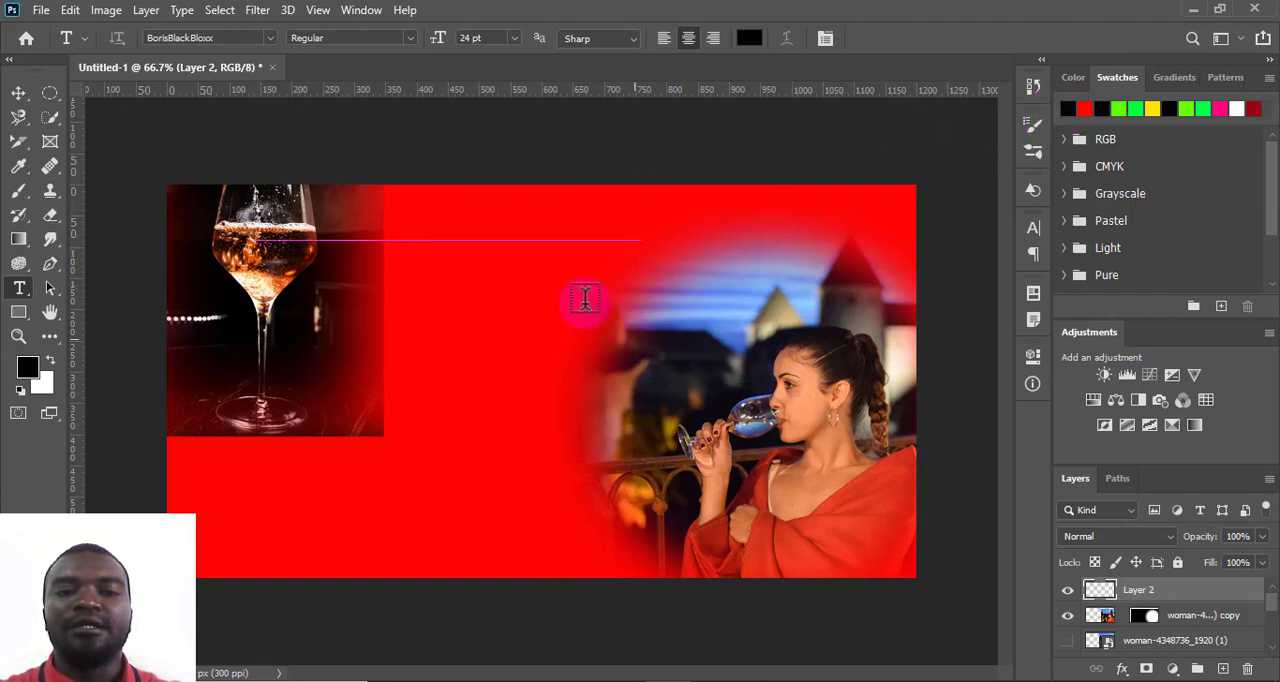
right_click(530, 270)
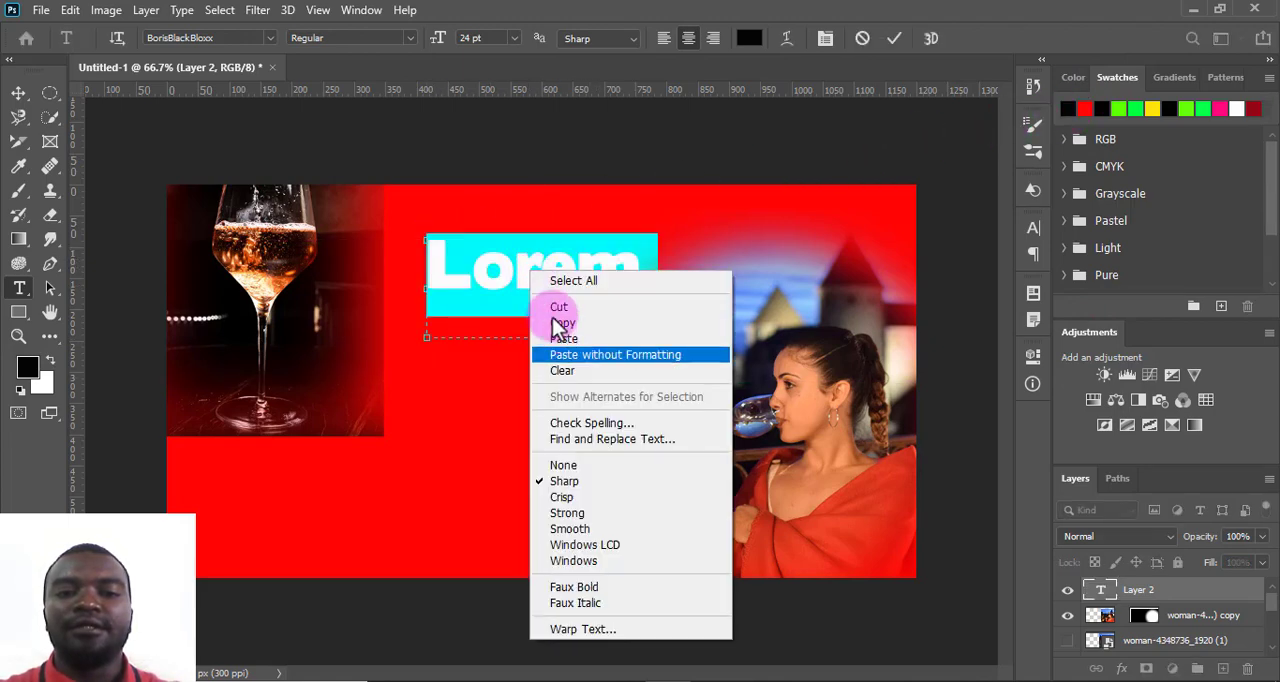
left_click(565, 340)
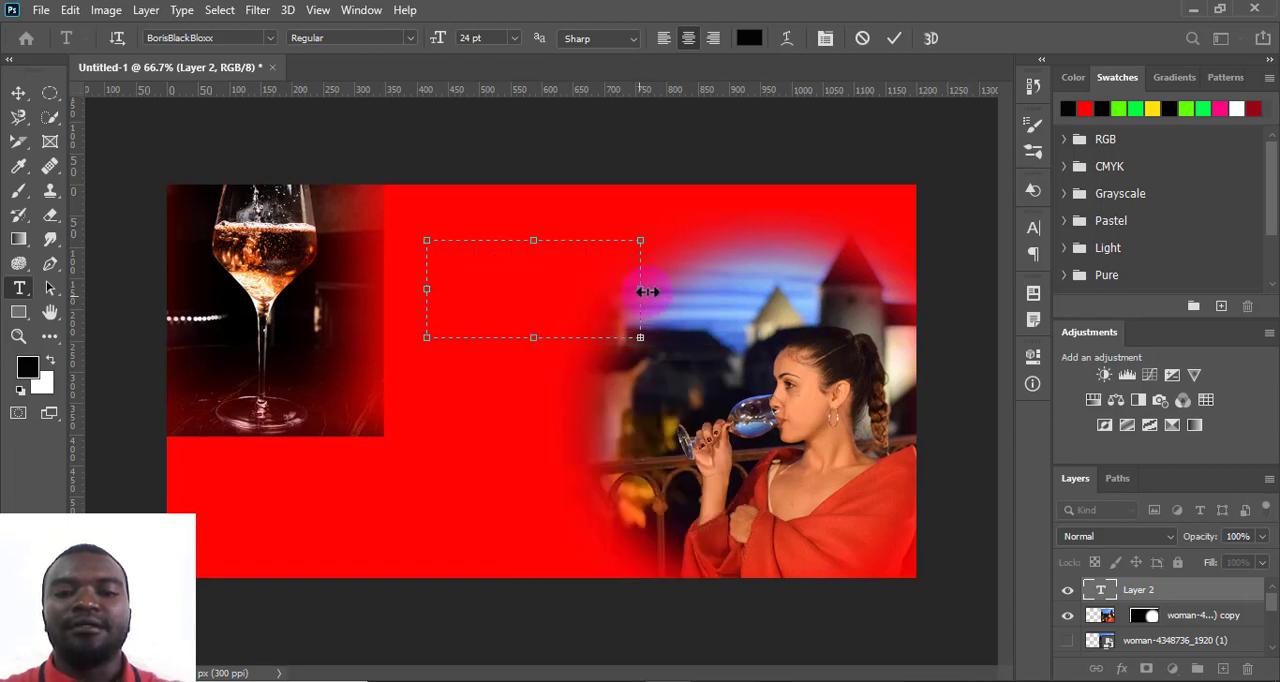
left_click_drag(640, 289, 784, 289)
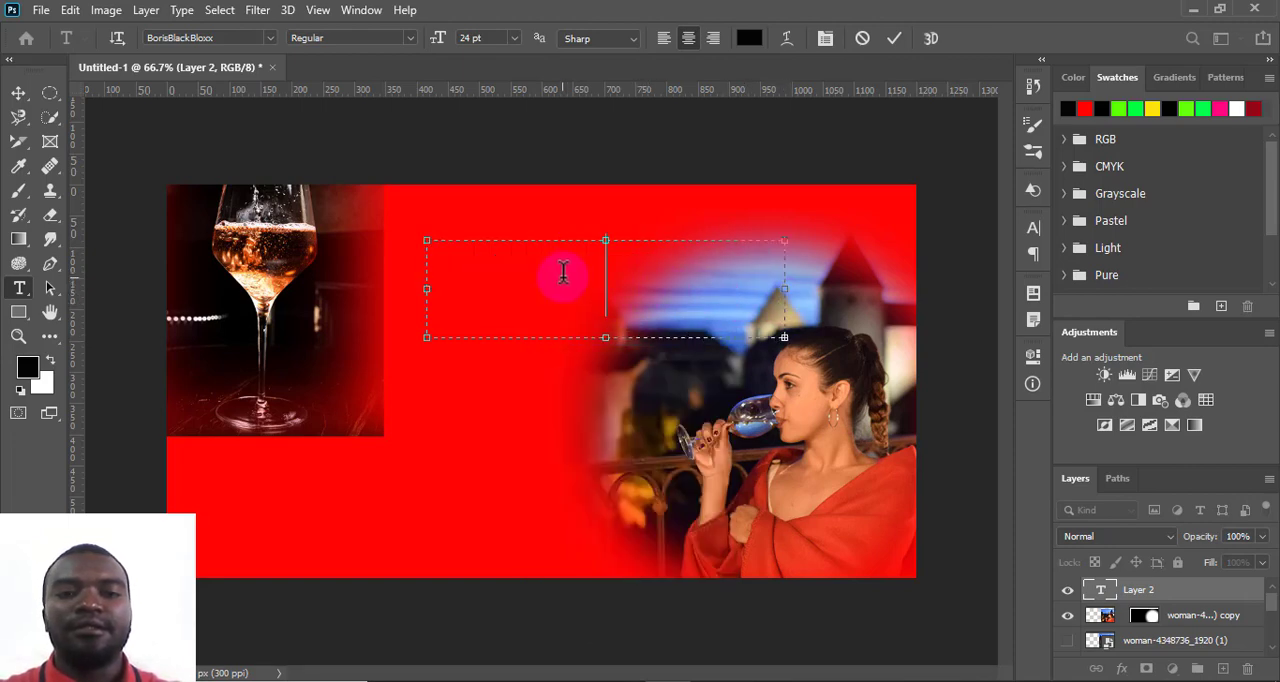
left_click_drag(608, 240, 606, 210)
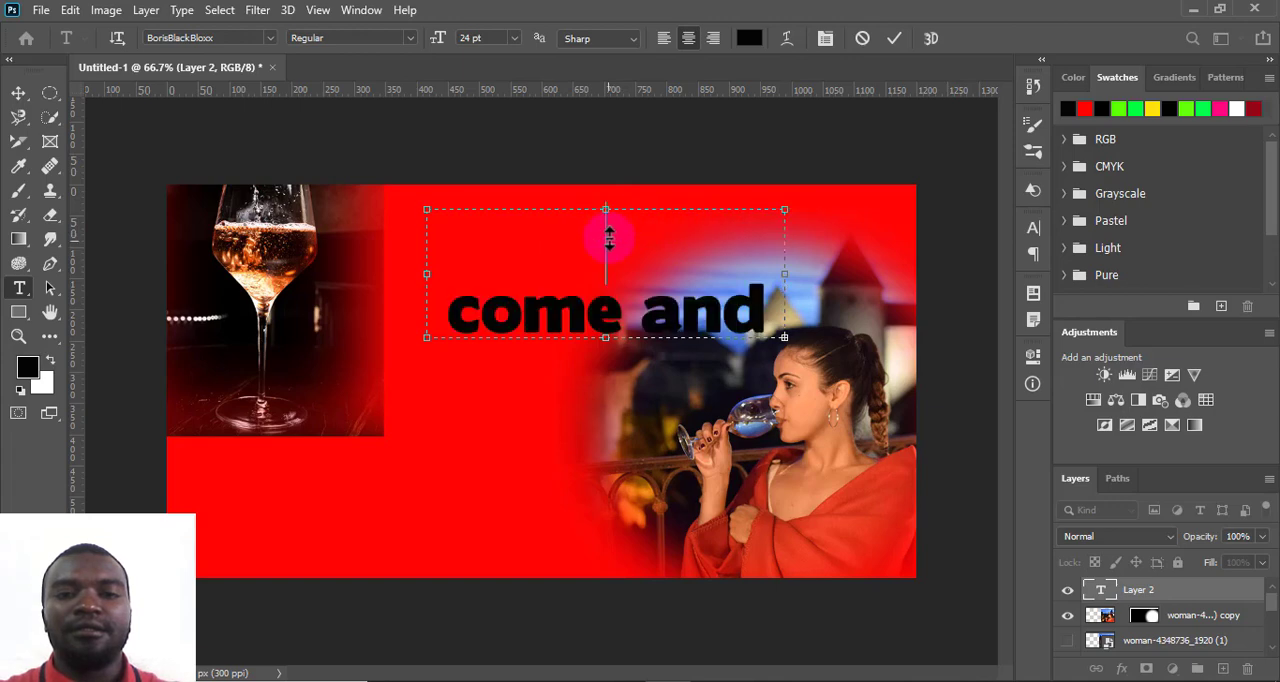
left_click_drag(605, 337, 606, 437)
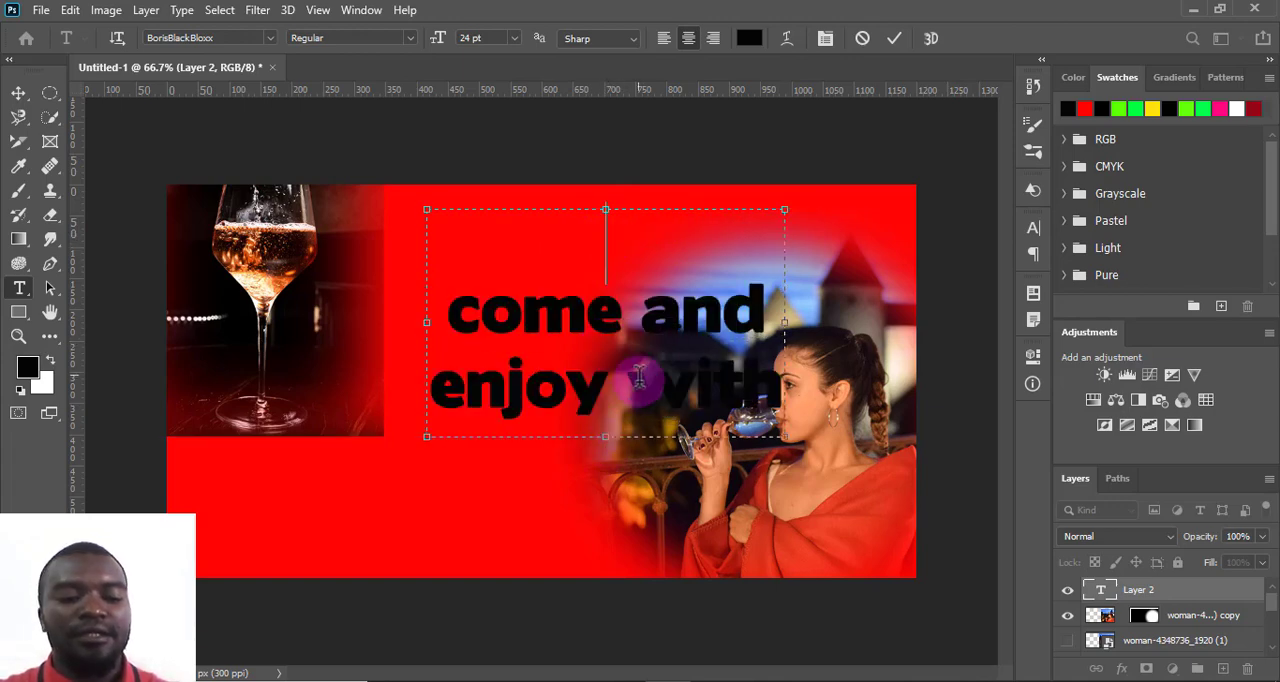
- Set all the pasted text to 14 pt, reduce the text box so it wraps onto three lines, and commit it
key("ctrl+a")
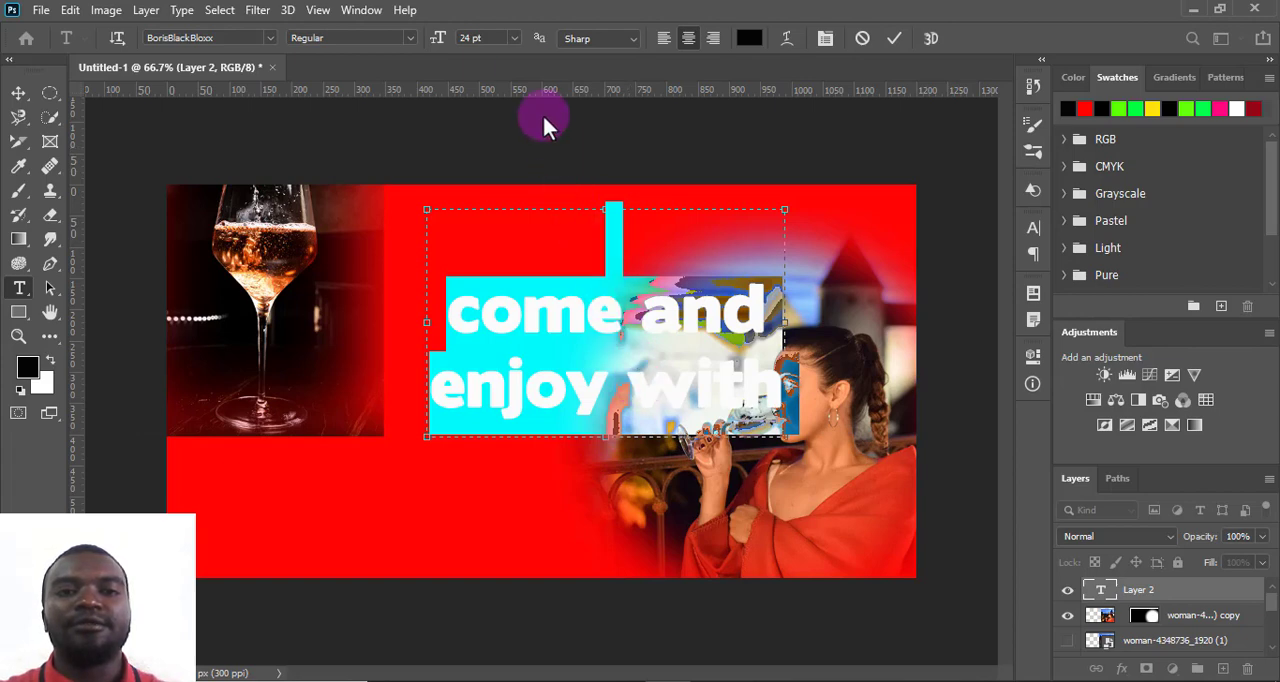
left_click(515, 38)
left_click(494, 164)
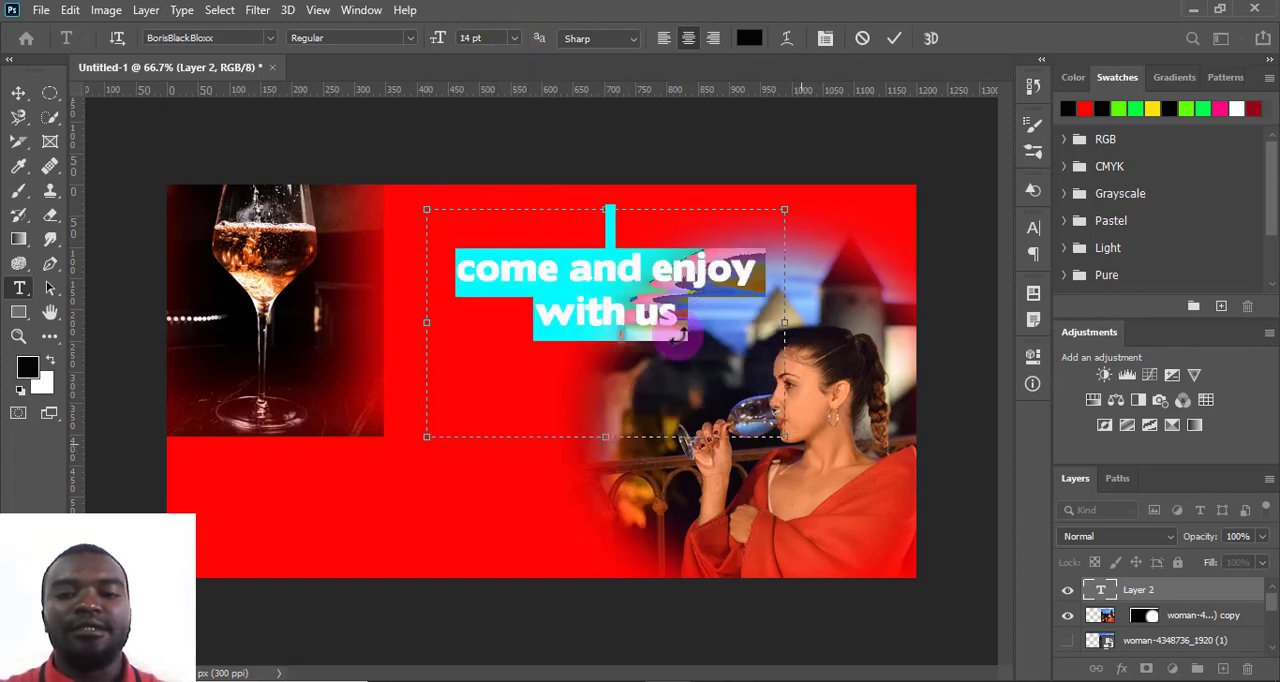
left_click_drag(786, 438, 682, 378)
left_click(895, 38)
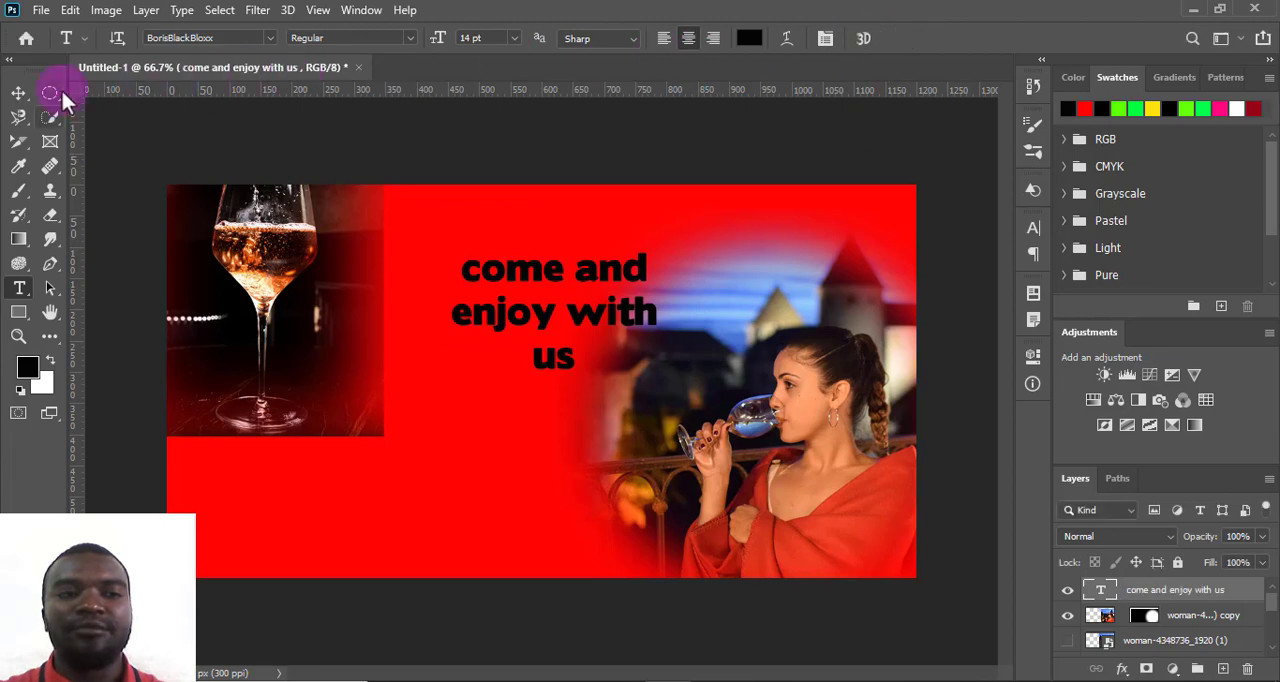
- Move the "come and enjoy with us" text up and left beside the wine glass, and duplicate it directly below
left_click(18, 92)
left_click_drag(500, 308, 449, 266)
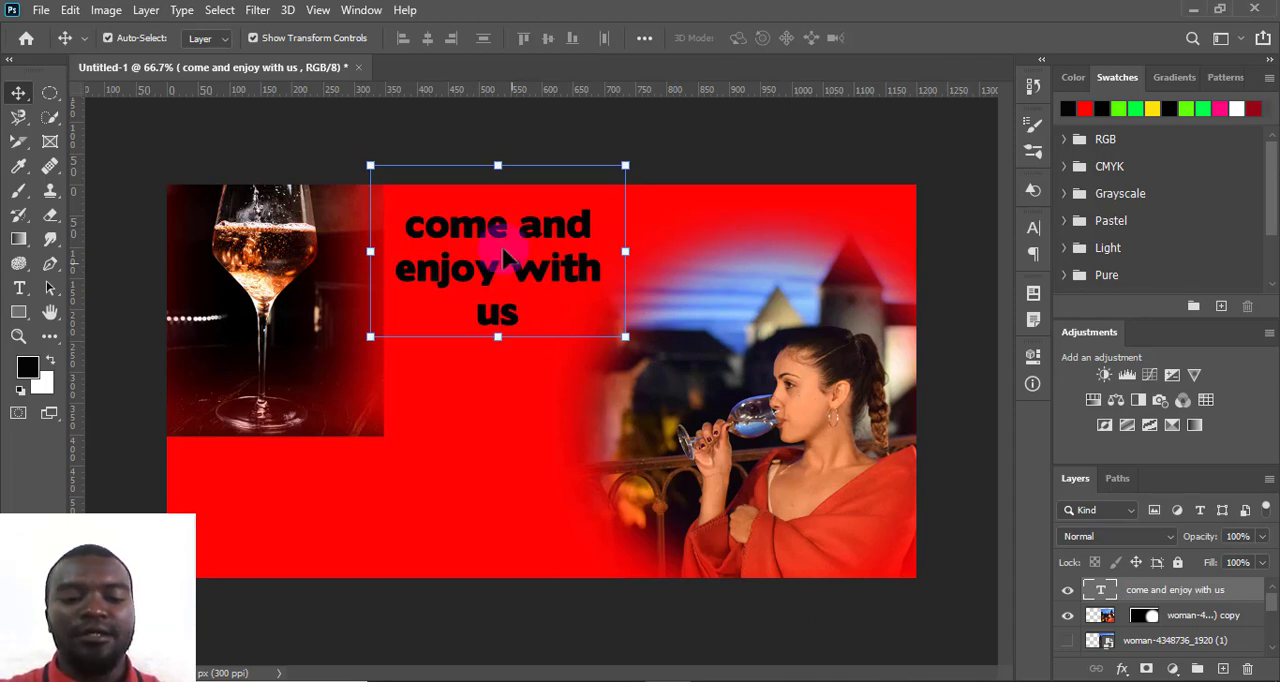
left_click_drag(505, 258, 517, 408)
- Replace the duplicate's text with "Every Saturday" copied from Notepad, shorten its text box, and commit the text
double_click(514, 408)
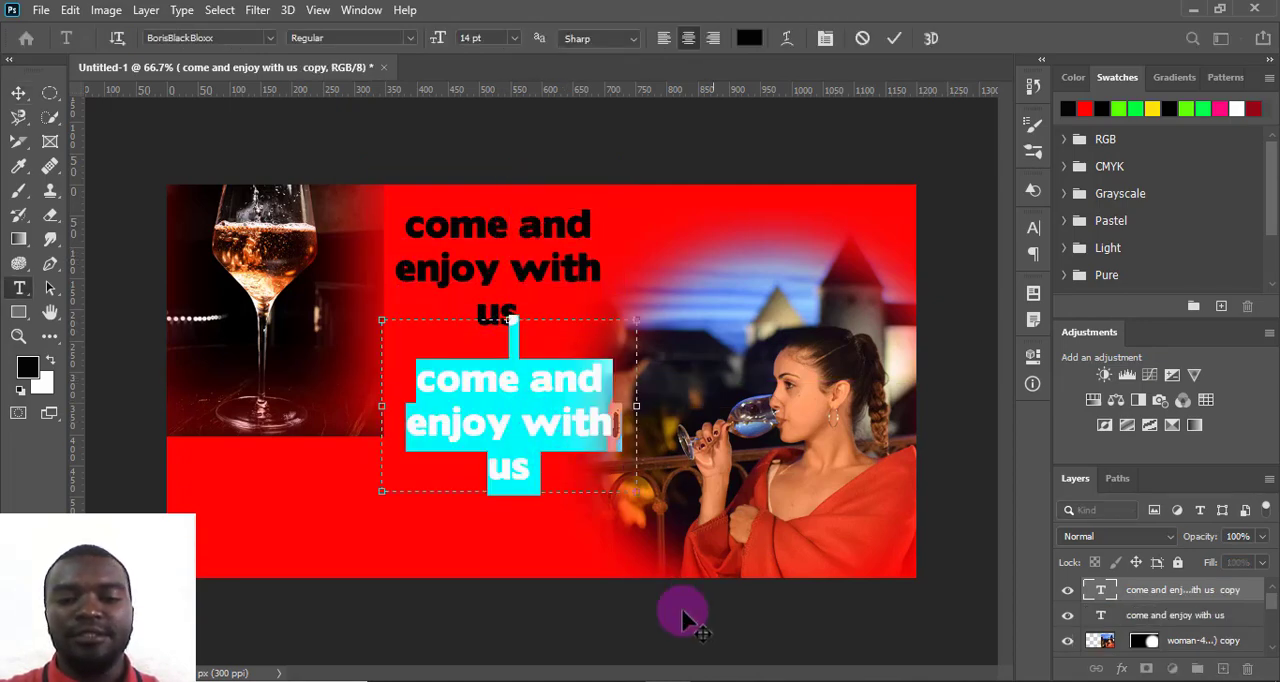
left_click(720, 676)
left_click(306, 360)
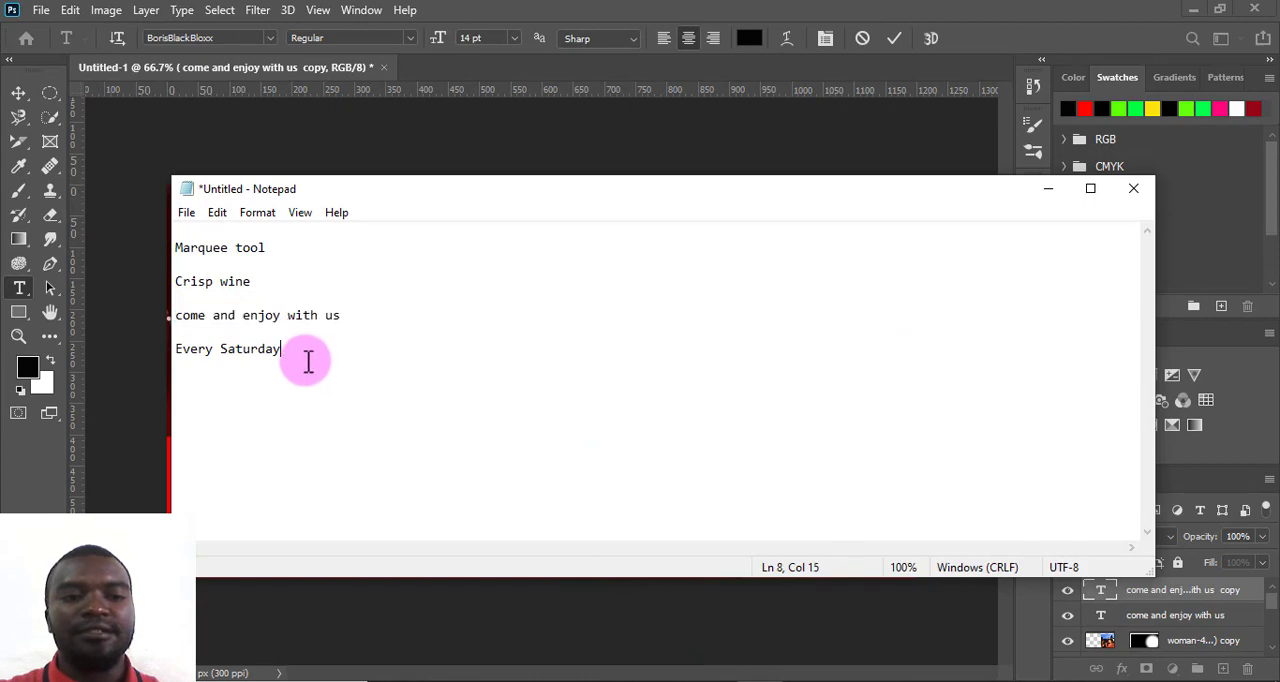
left_click_drag(306, 360, 177, 348)
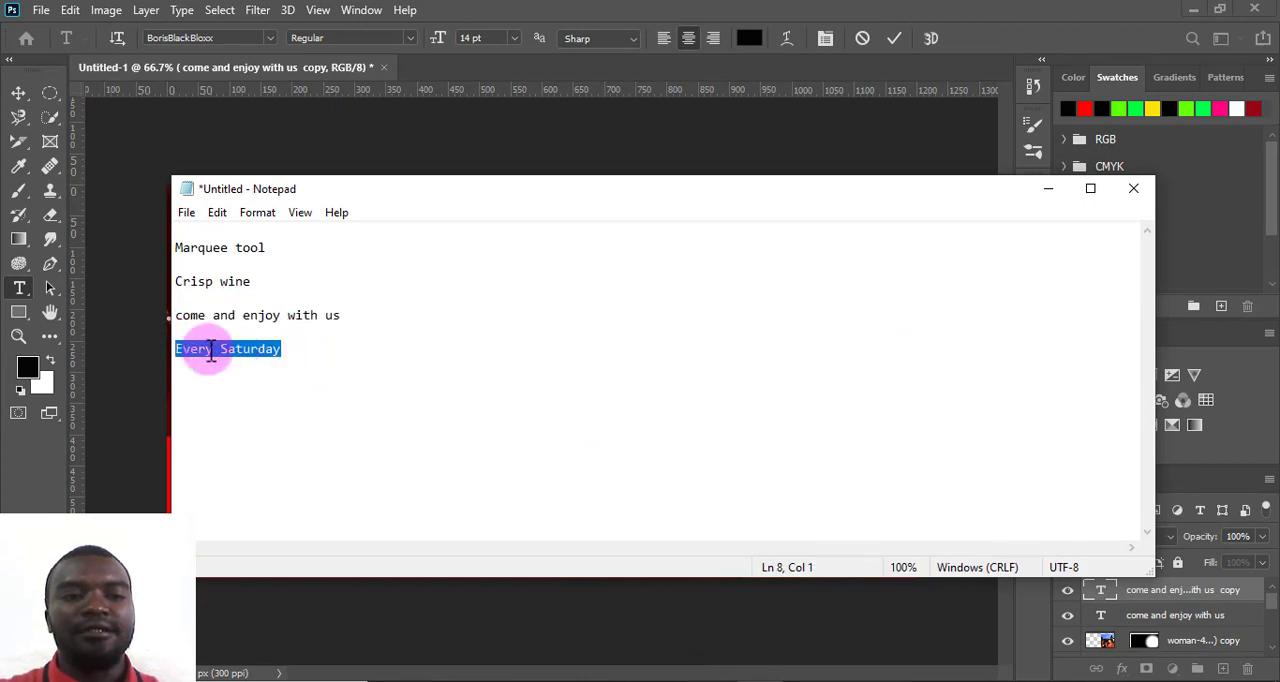
right_click(208, 350)
left_click(254, 410)
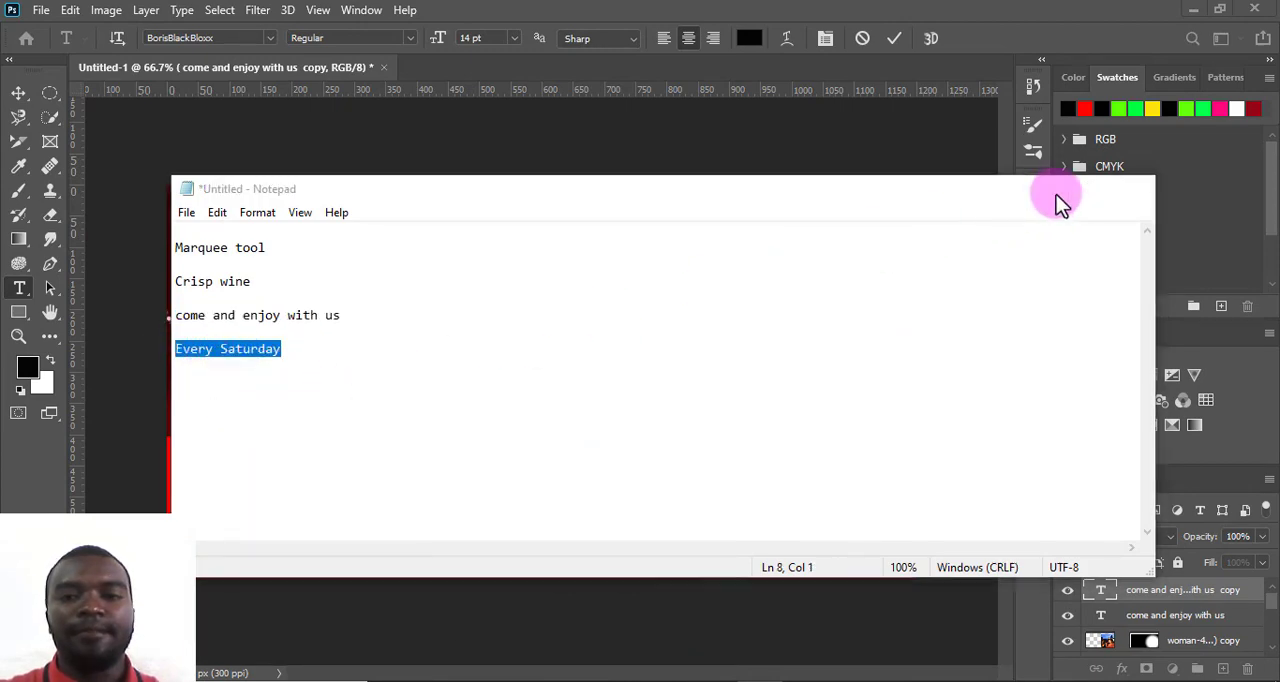
left_click(1048, 188)
right_click(541, 393)
left_click(556, 101)
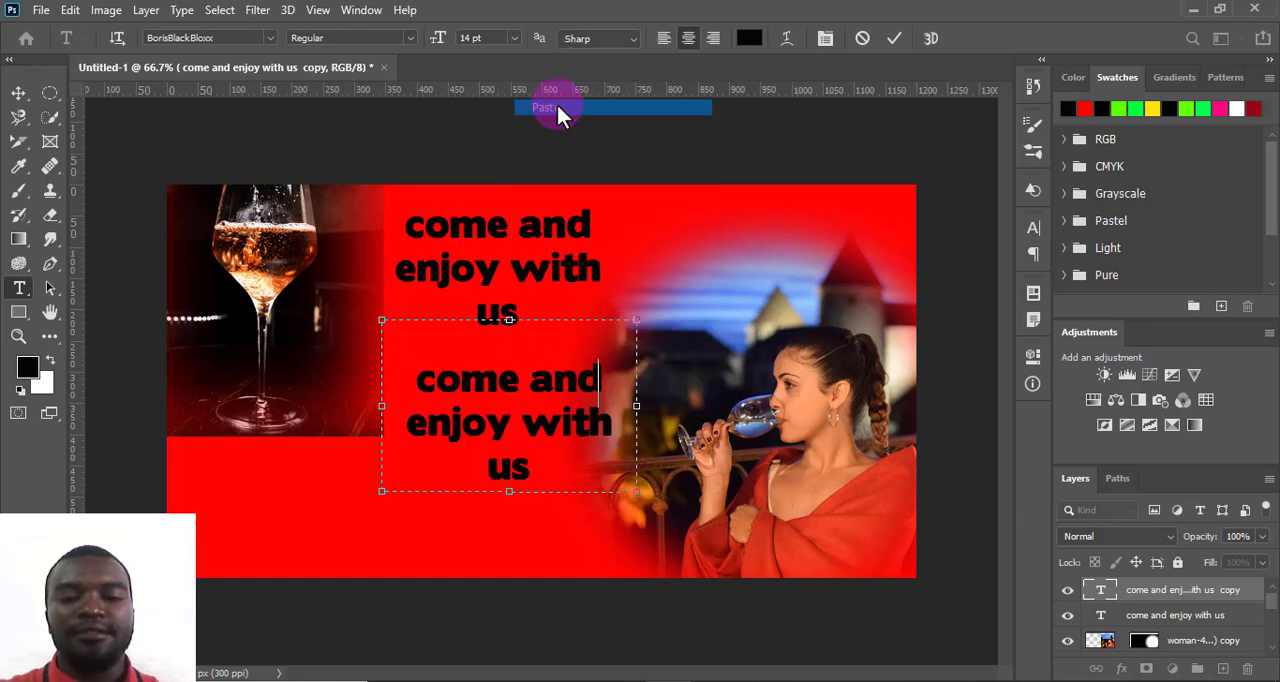
left_click_drag(509, 491, 522, 405)
left_click(893, 37)
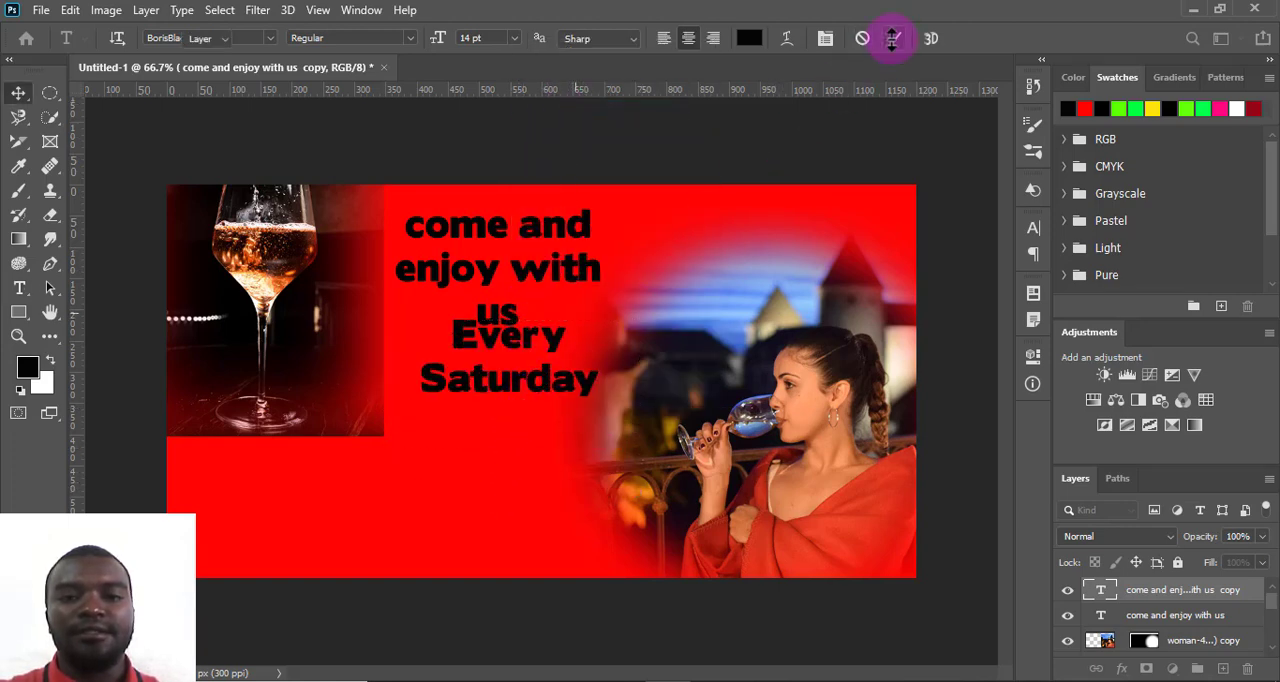
- Move the "Every Saturday" text down near the canvas's lower edge, and place a duplicate in the gap above it
left_click_drag(466, 334, 491, 469)
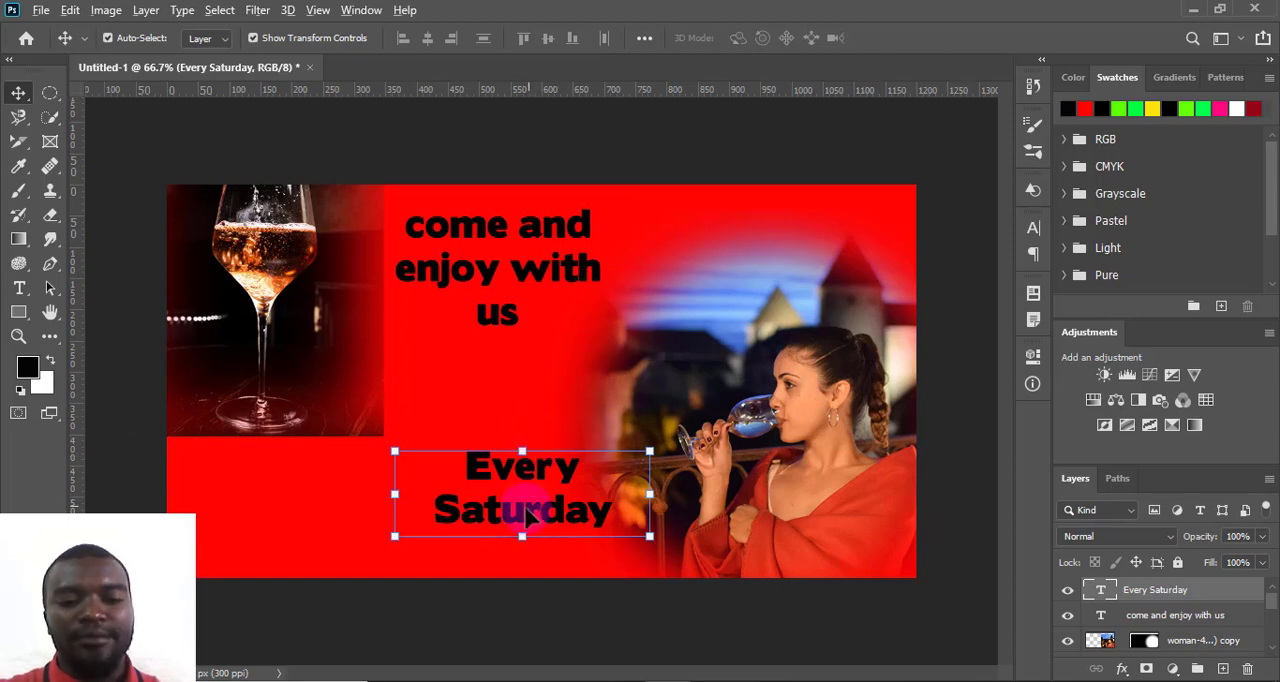
left_click_drag(530, 515, 515, 412)
- Replace the middle duplicate's text with "Crisp wine" copied from Notepad, shorten its text box to one line, and commit the text
double_click(512, 403)
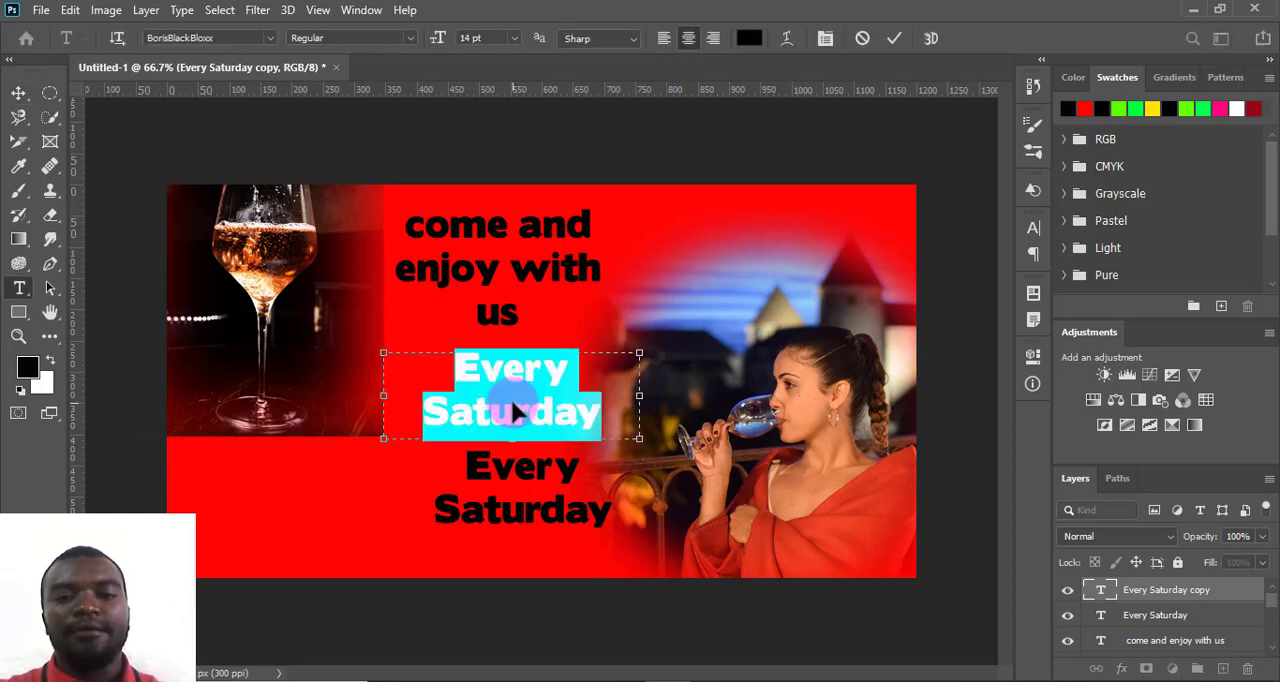
left_click(764, 681)
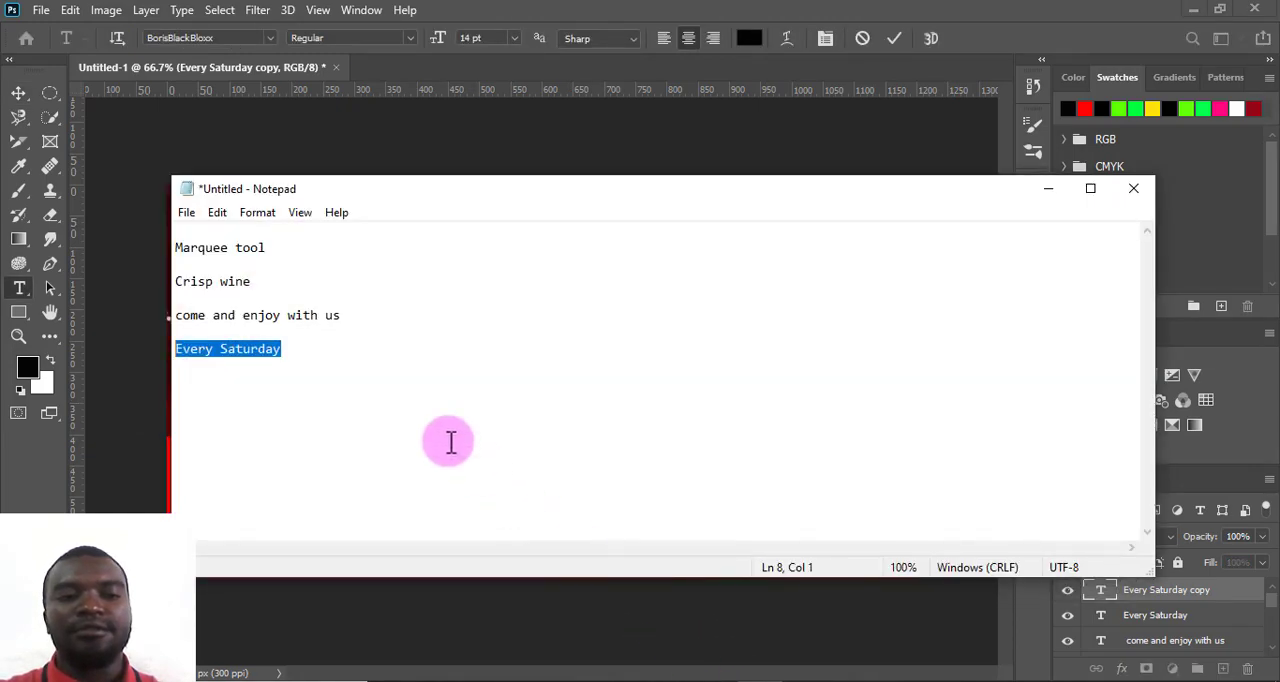
left_click_drag(257, 277, 183, 273)
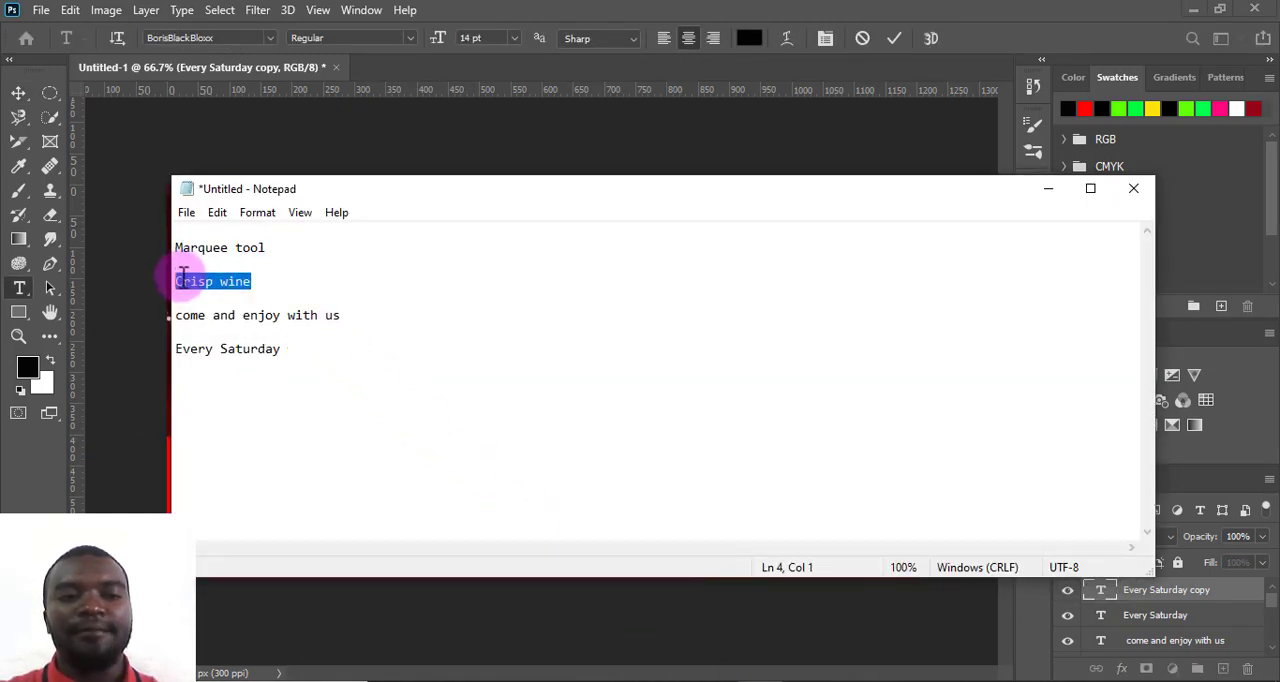
right_click(184, 280)
left_click(237, 343)
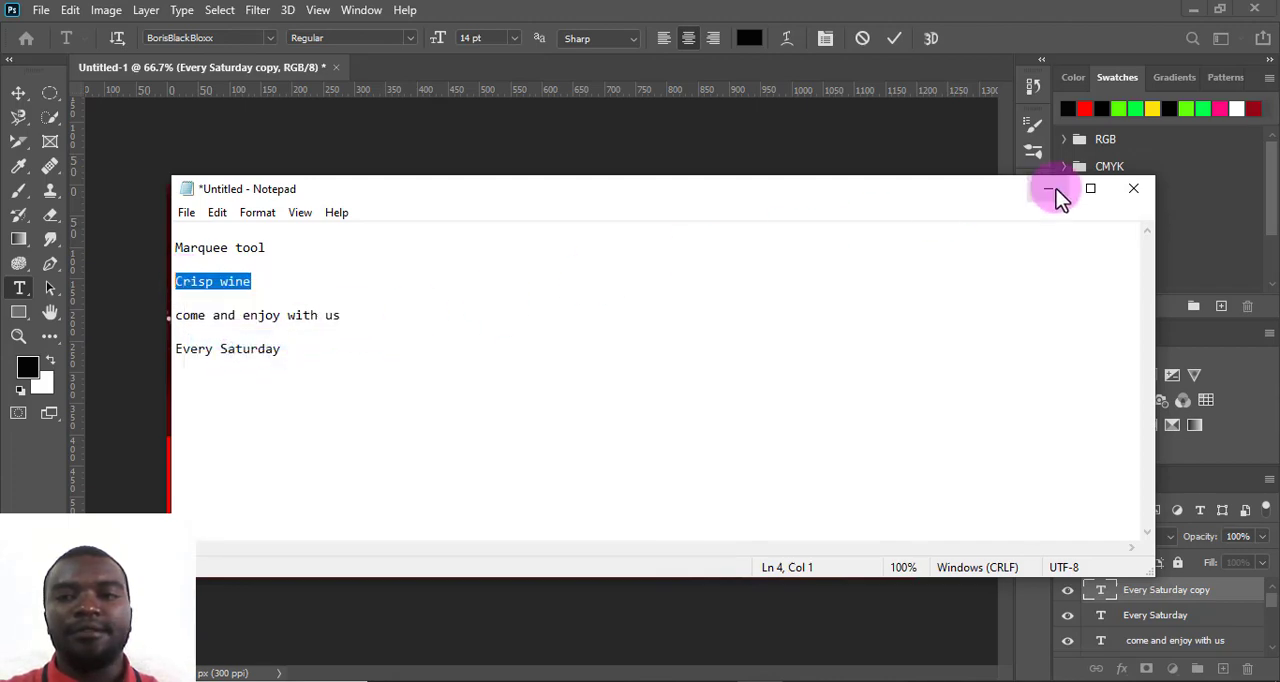
left_click(1050, 189)
right_click(550, 392)
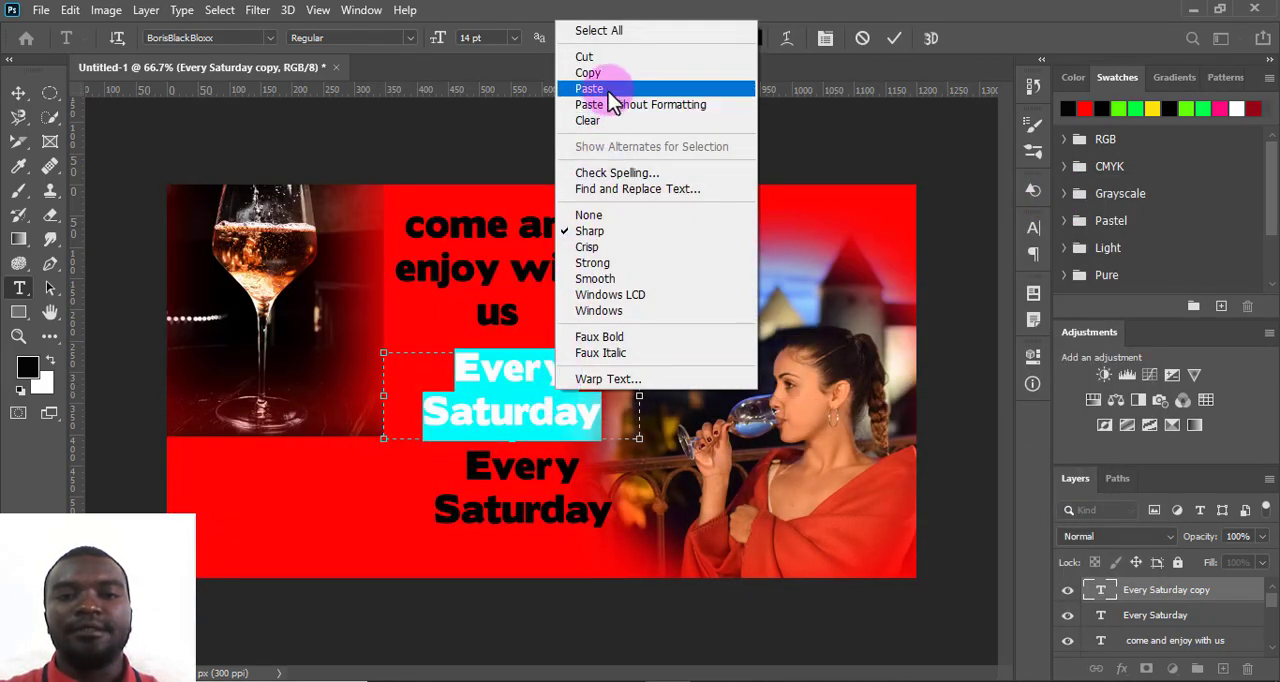
left_click(608, 91)
left_click_drag(513, 428, 514, 390)
left_click(893, 37)
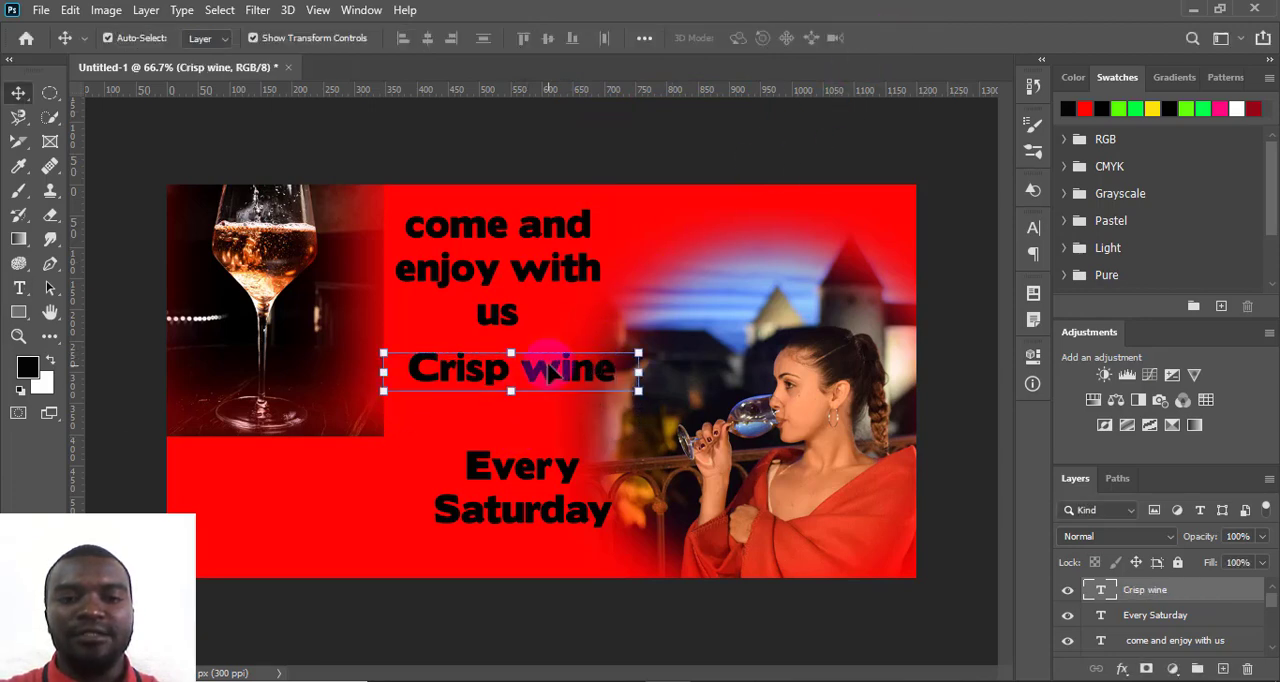
- Capitalize the first letter of "come and enjoy with us" so the line starts with "Come"
double_click(494, 246)
left_click(430, 228)
key("BackSpace")
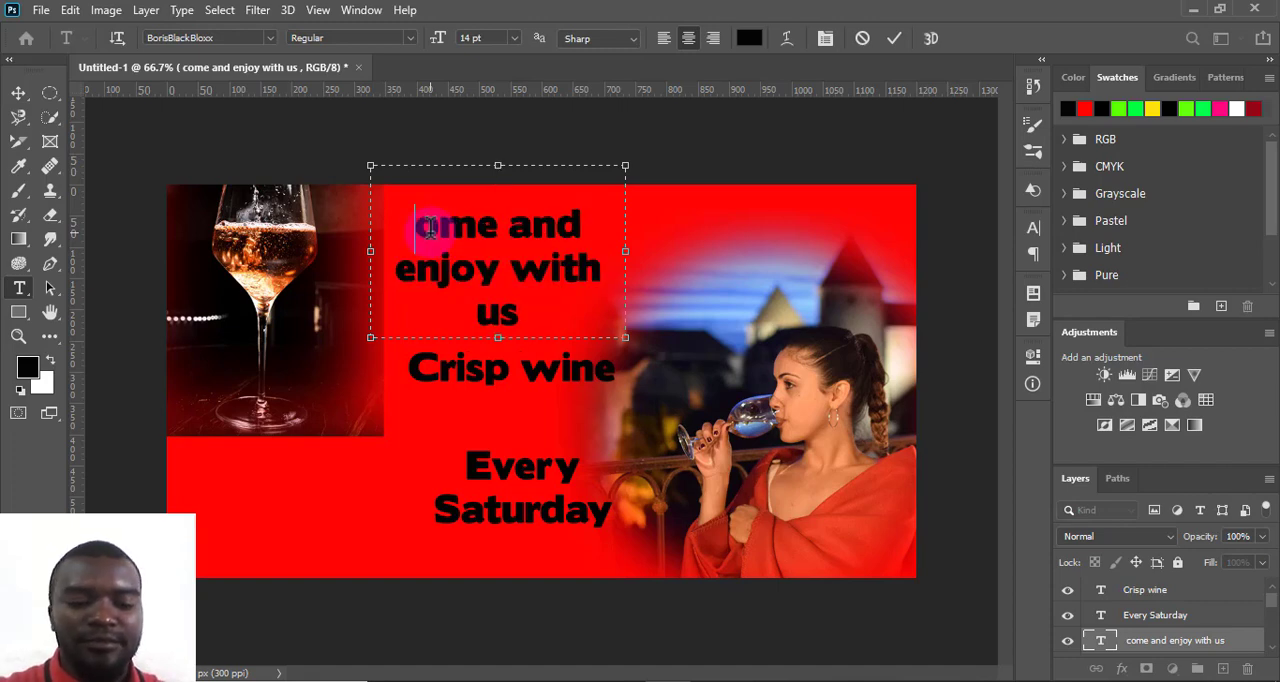
type("C")
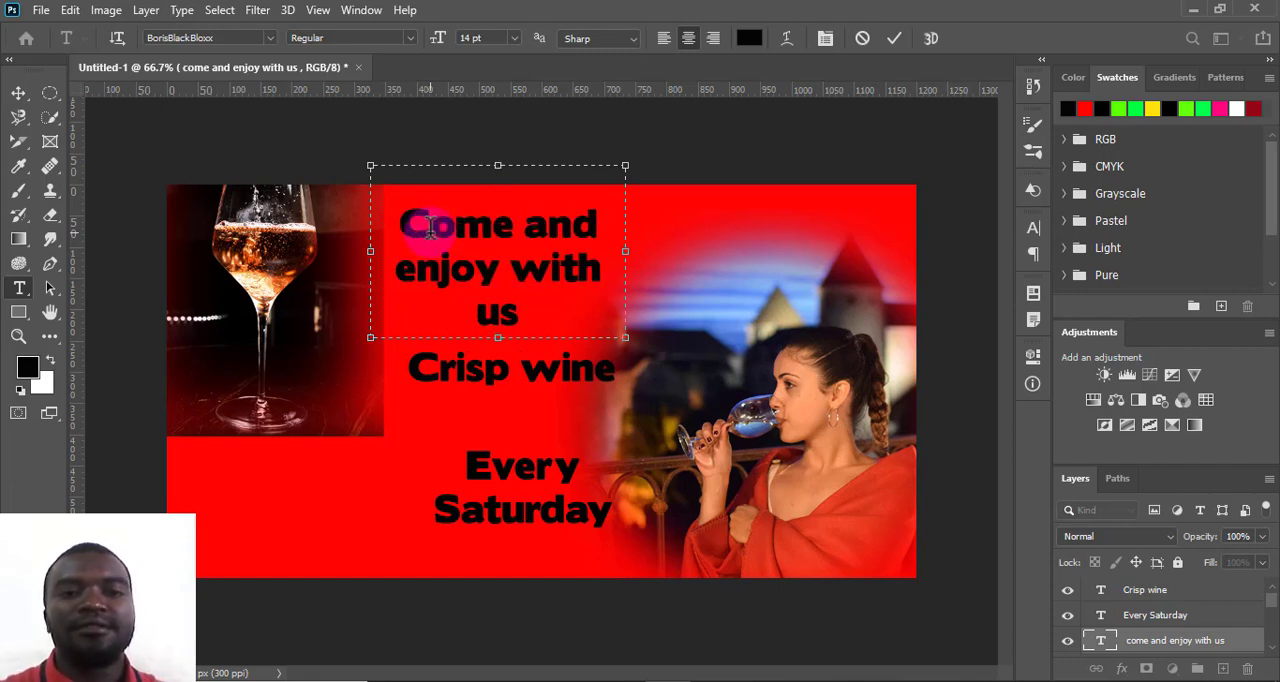
- Commit the edited "Come and enjoy with us" line and move the "Crisp wine" text beneath the wine glass photo
left_click(888, 38)
left_click_drag(543, 375, 306, 488)
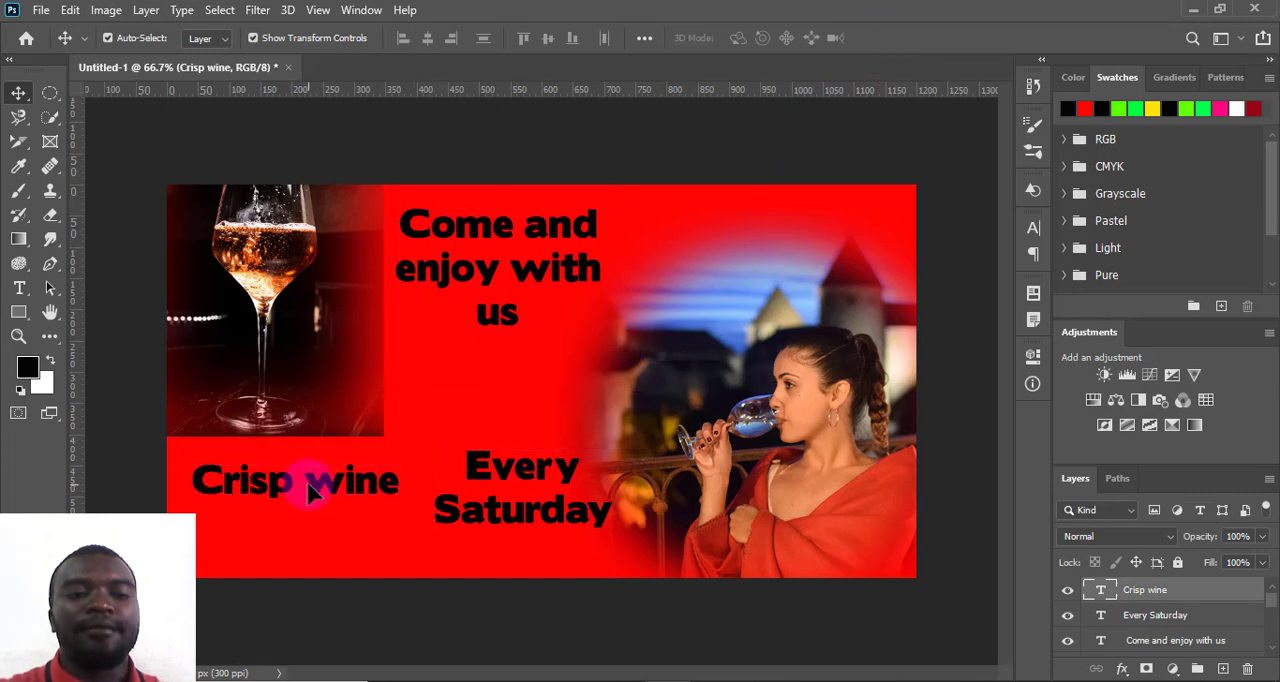
- Restyle the "Crisp wine" text in the All Pony font at 18 pt in white, and commit it
double_click(312, 480)
left_click(271, 38)
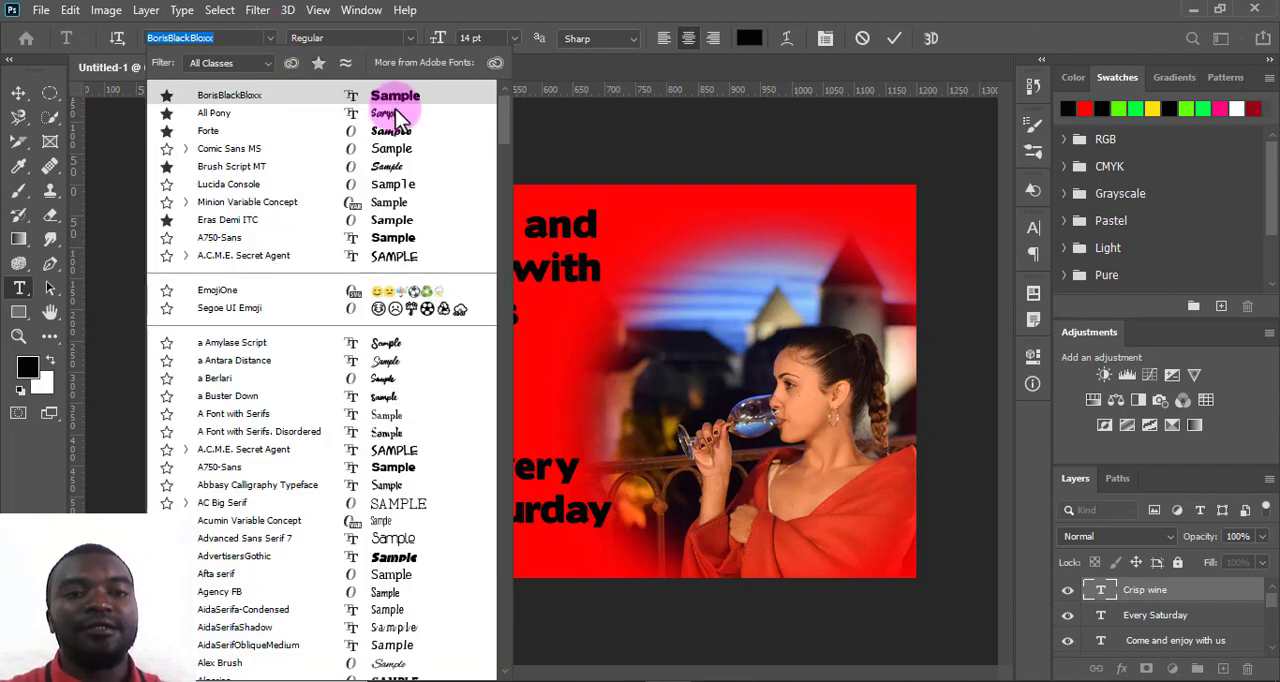
left_click(393, 104)
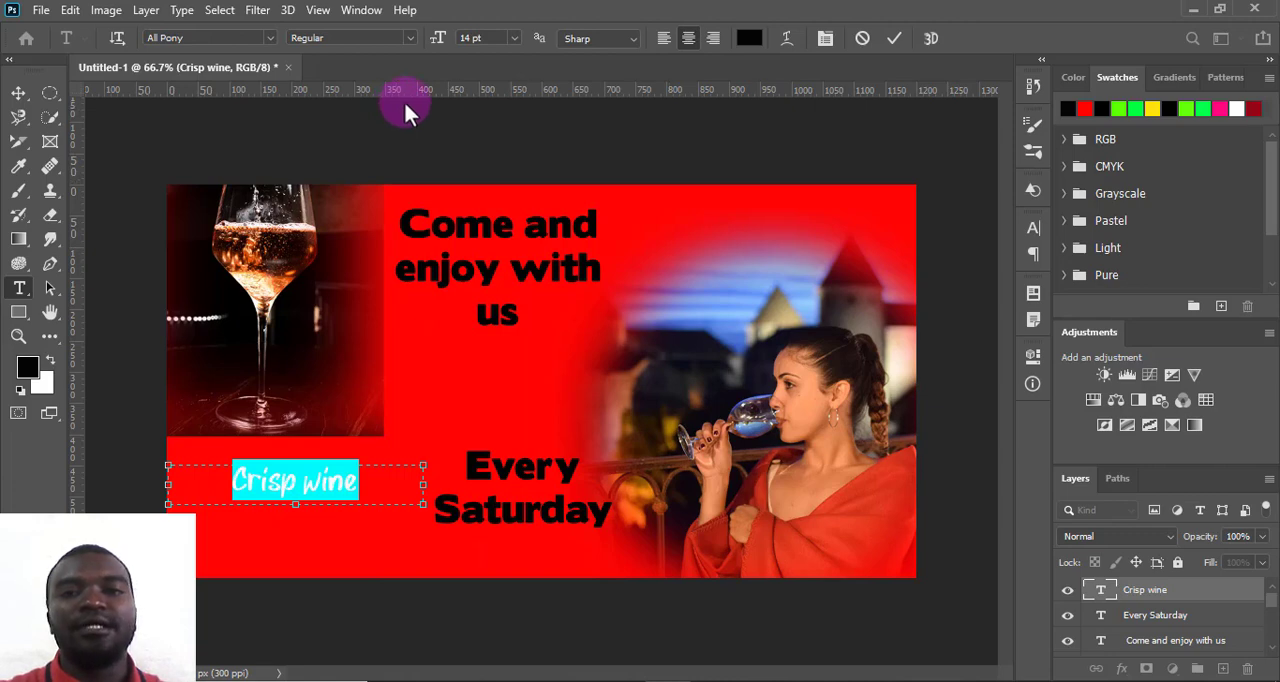
left_click(513, 38)
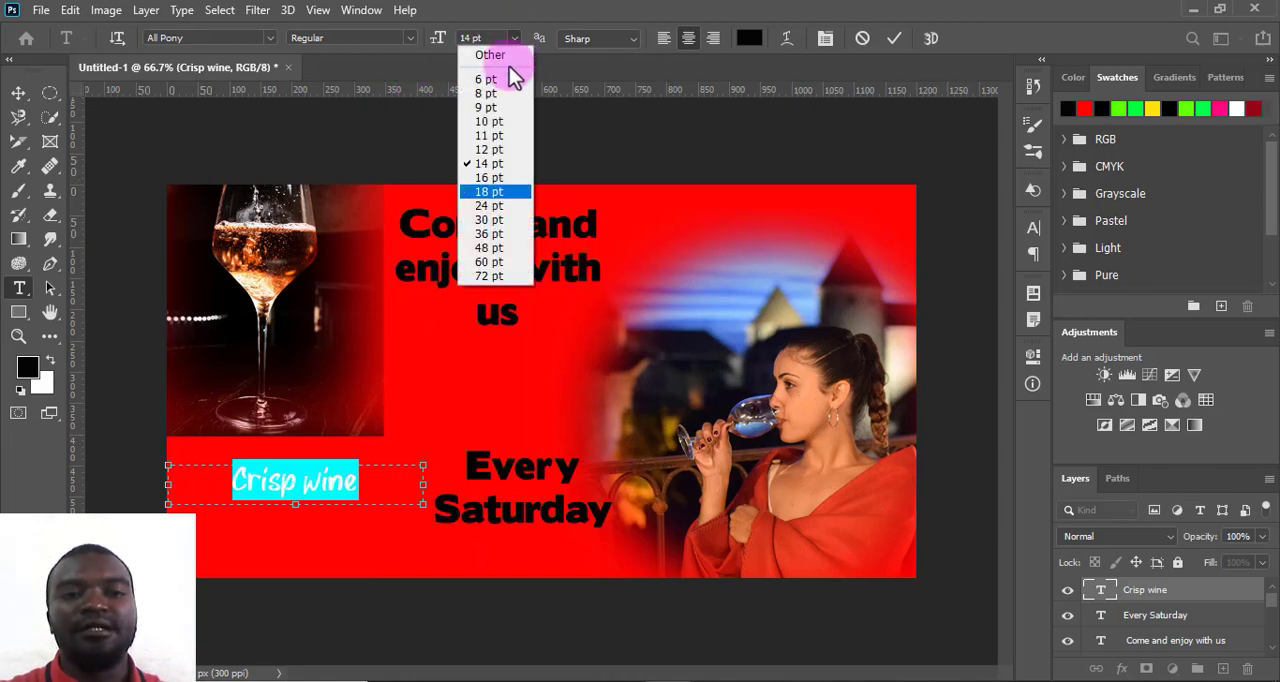
left_click(490, 203)
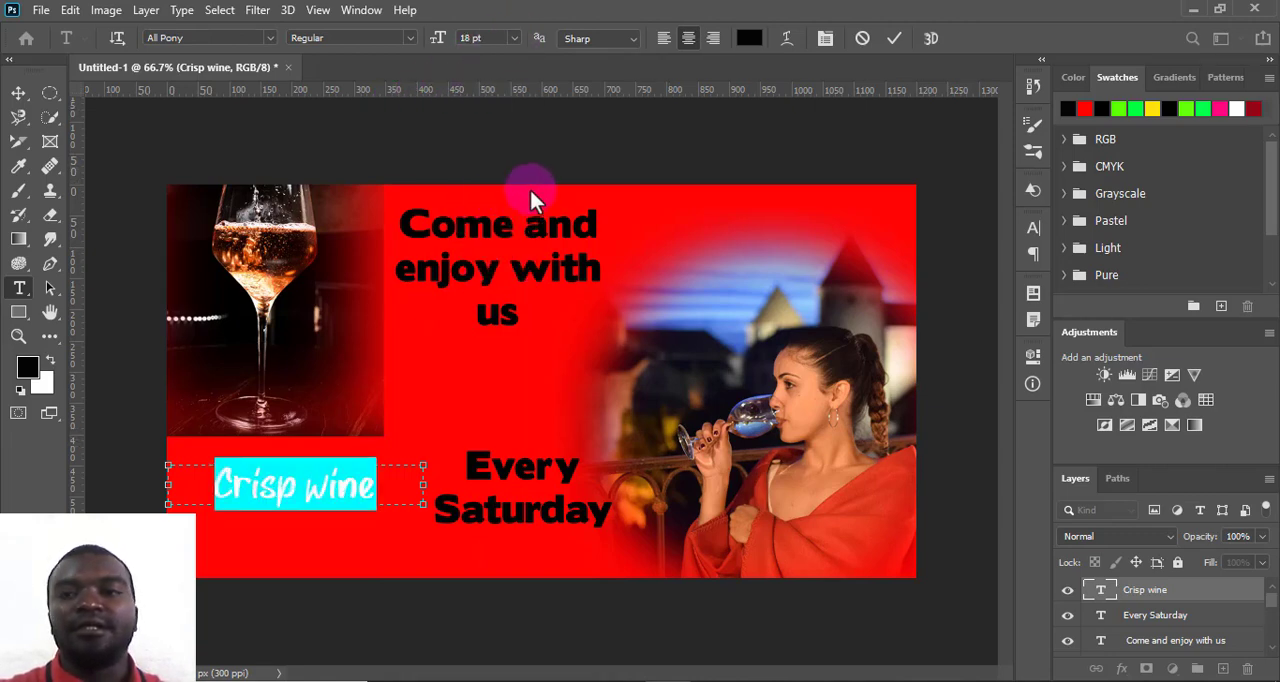
left_click(1236, 108)
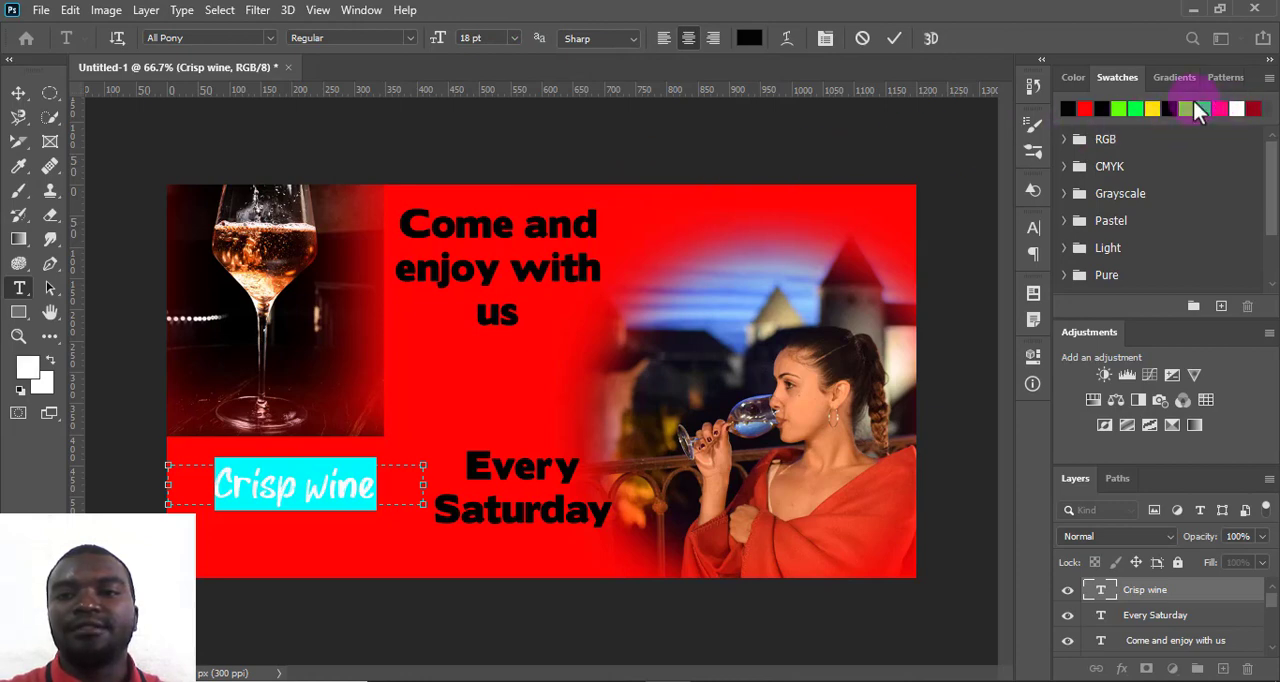
left_click(896, 38)
- Scale the "Crisp wine" text up to about 117% and place it close under the wine glass photo
key("v")
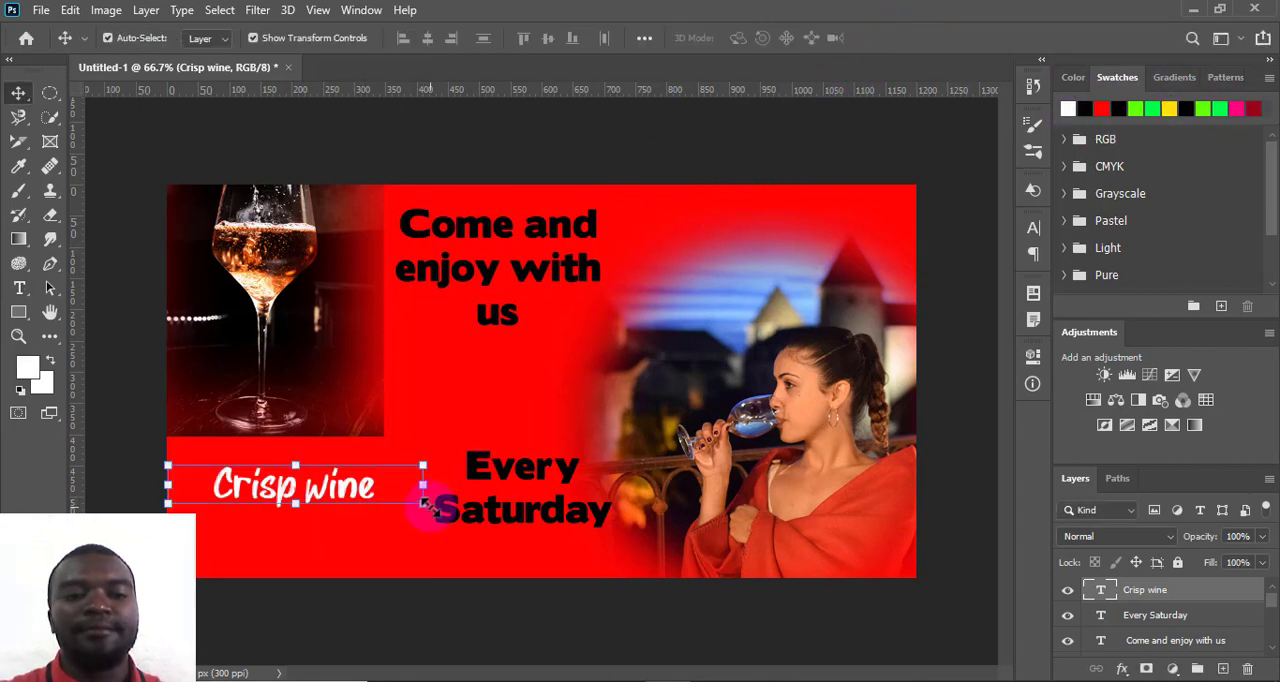
left_click_drag(424, 505, 471, 523)
left_click_drag(360, 503, 309, 475)
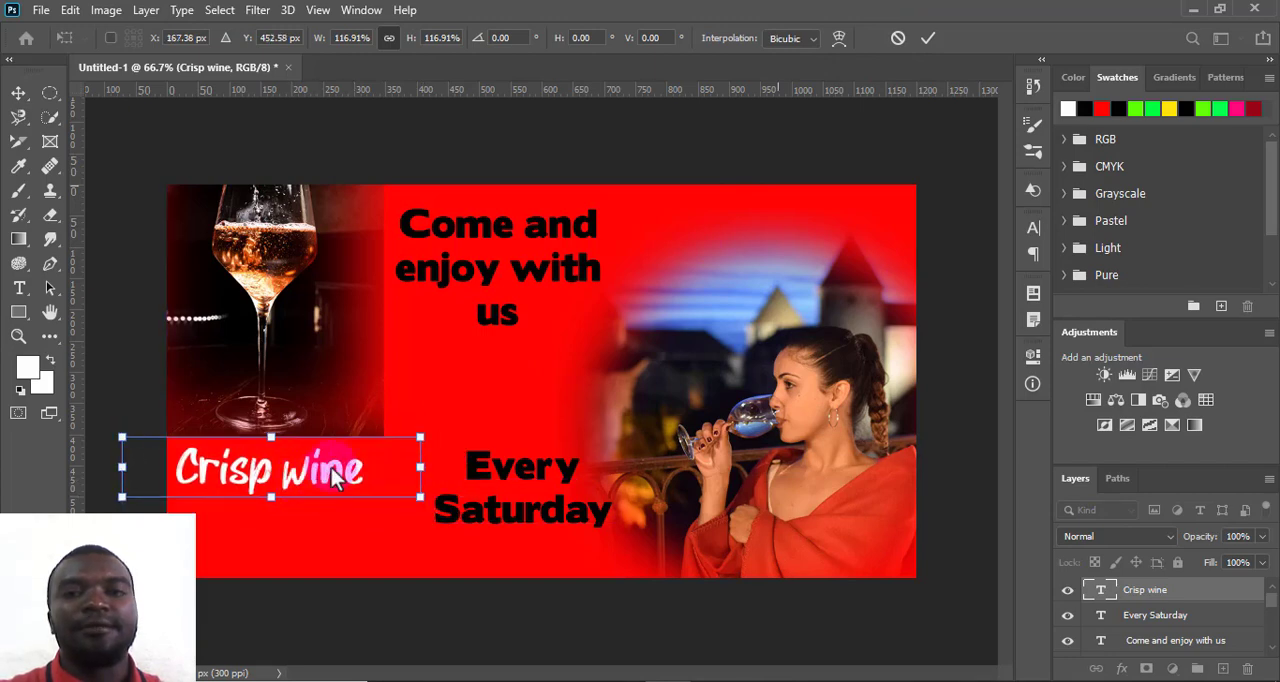
left_click(928, 38)
- Recolor the "Come and enjoy with us" text white and the "Every Saturday" text yellow
left_click(551, 214)
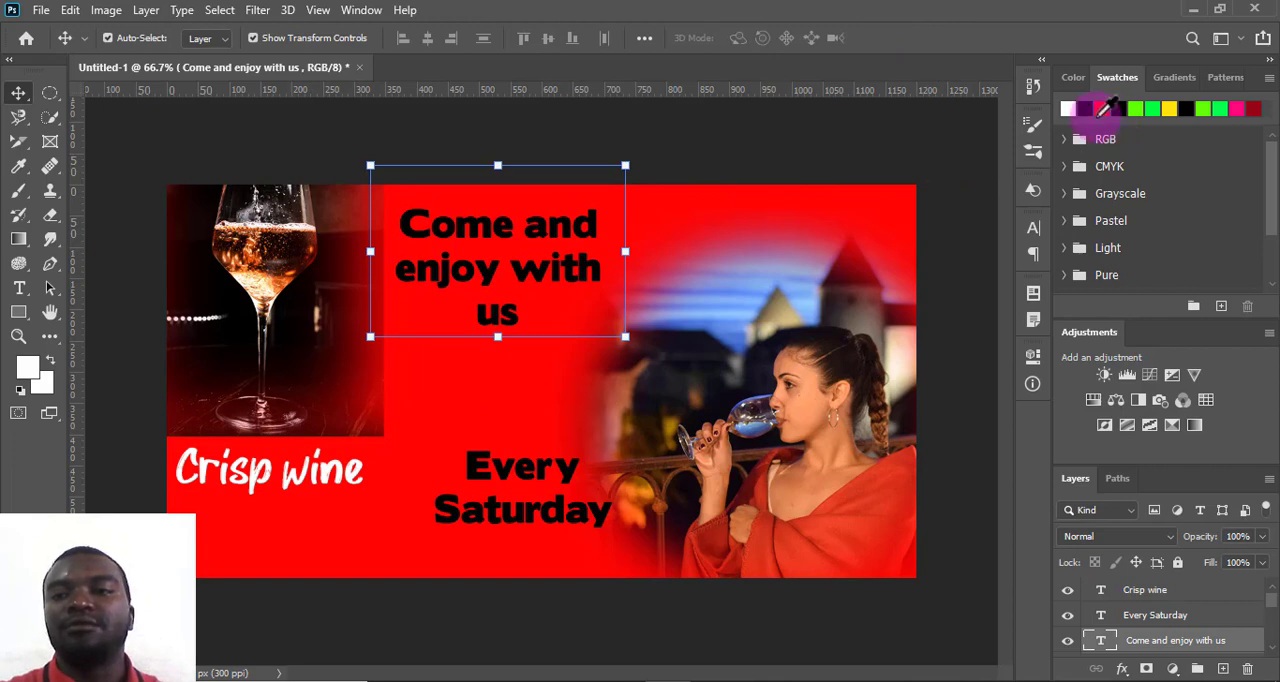
left_click(1068, 108)
key("alt+BackSpace")
left_click(545, 475)
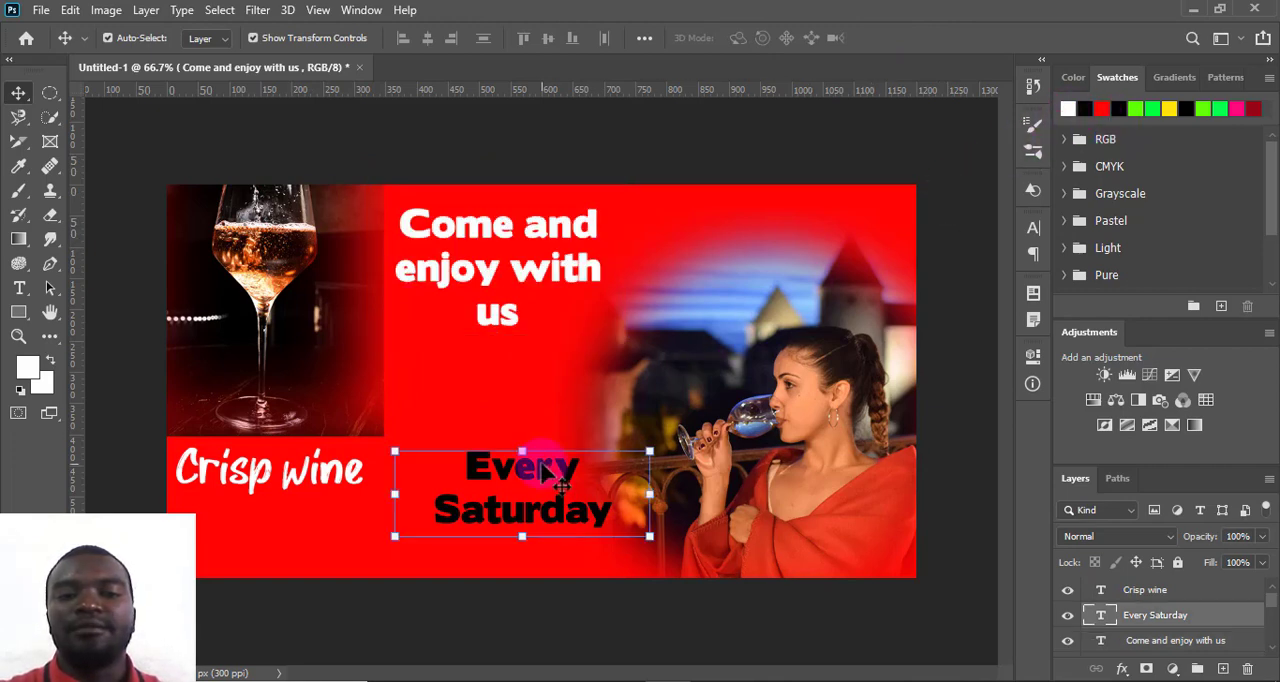
left_click(1170, 108)
key("alt+BackSpace")
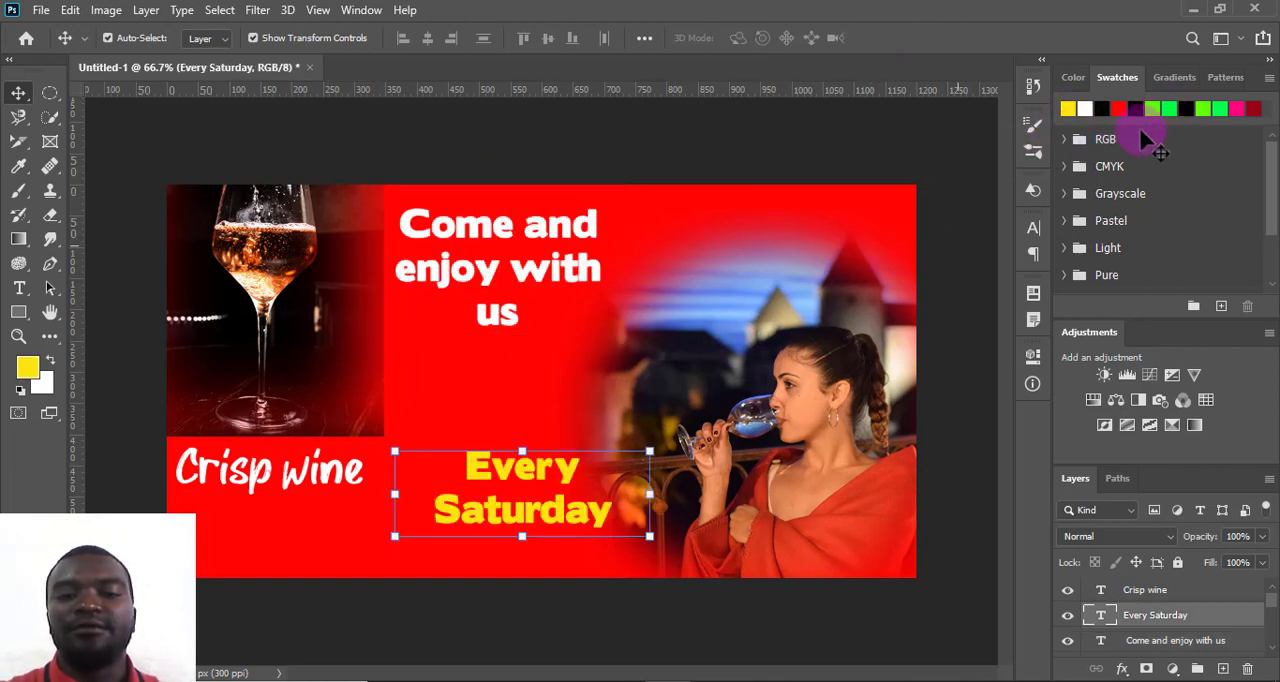
- Shift "Every Saturday" down and to the right, and enlarge "Crisp wine" to about 121%, placing it lower on the canvas
left_click_drag(541, 511, 580, 524)
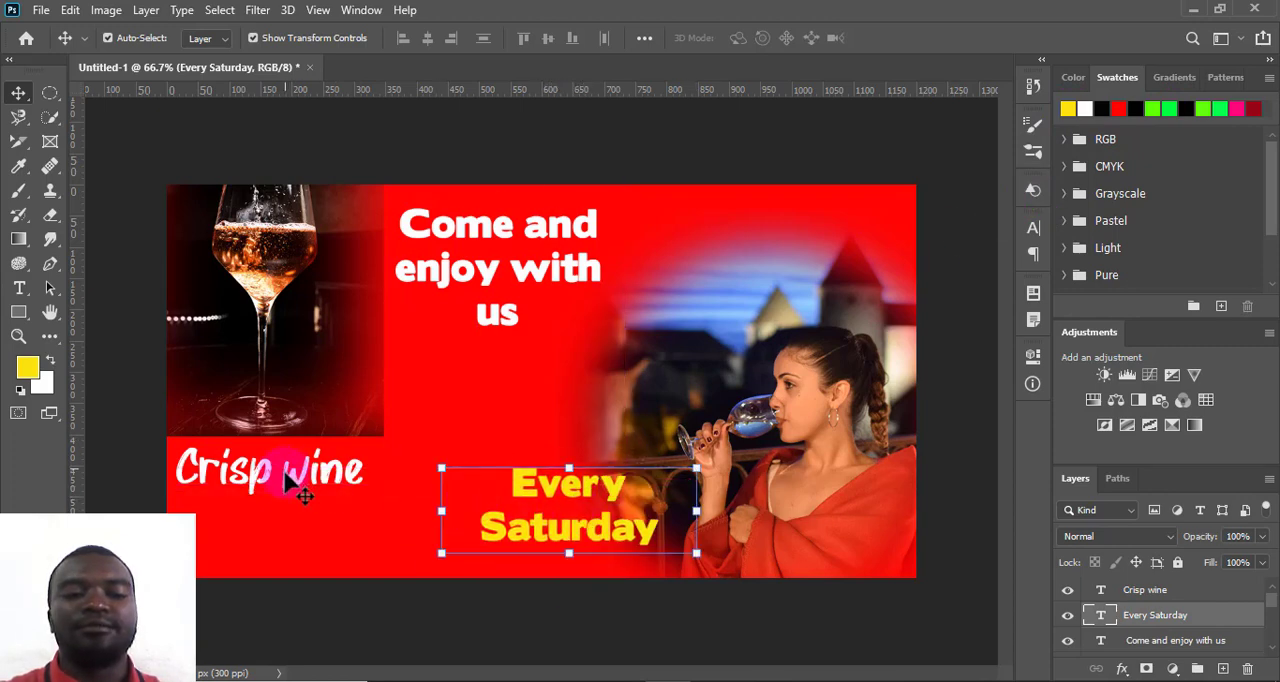
left_click_drag(286, 474, 305, 497)
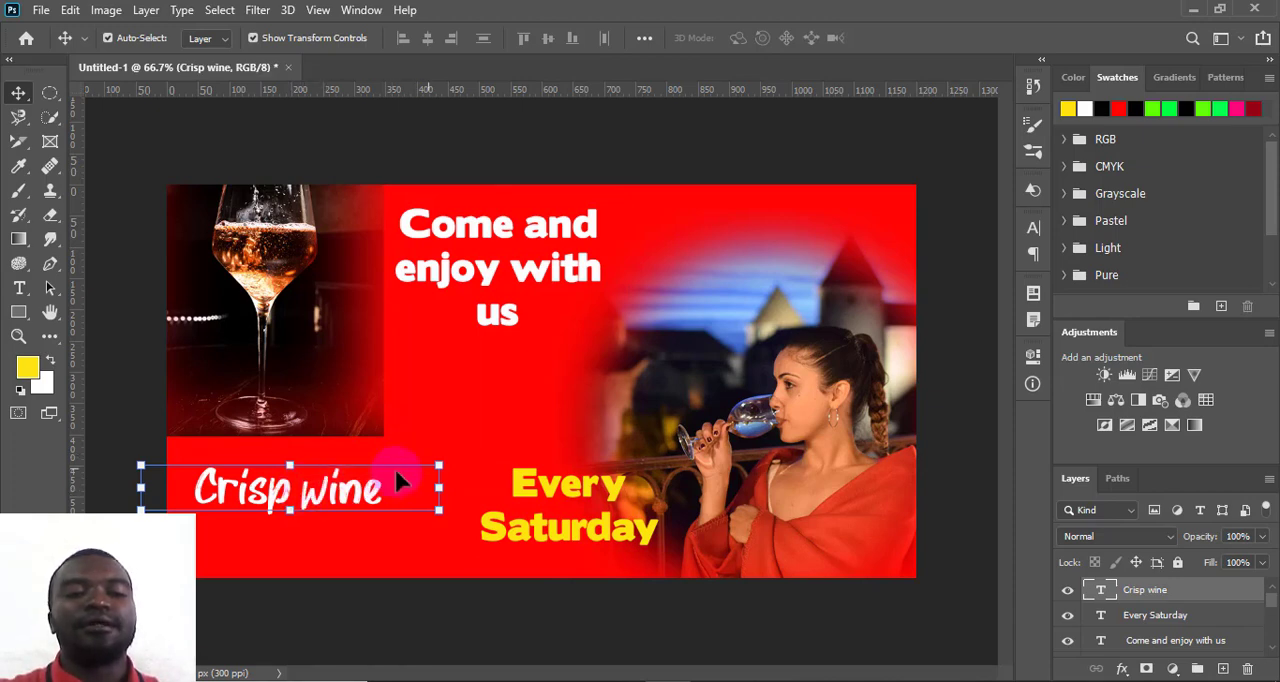
left_click_drag(464, 451, 507, 436)
left_click_drag(334, 486, 306, 514)
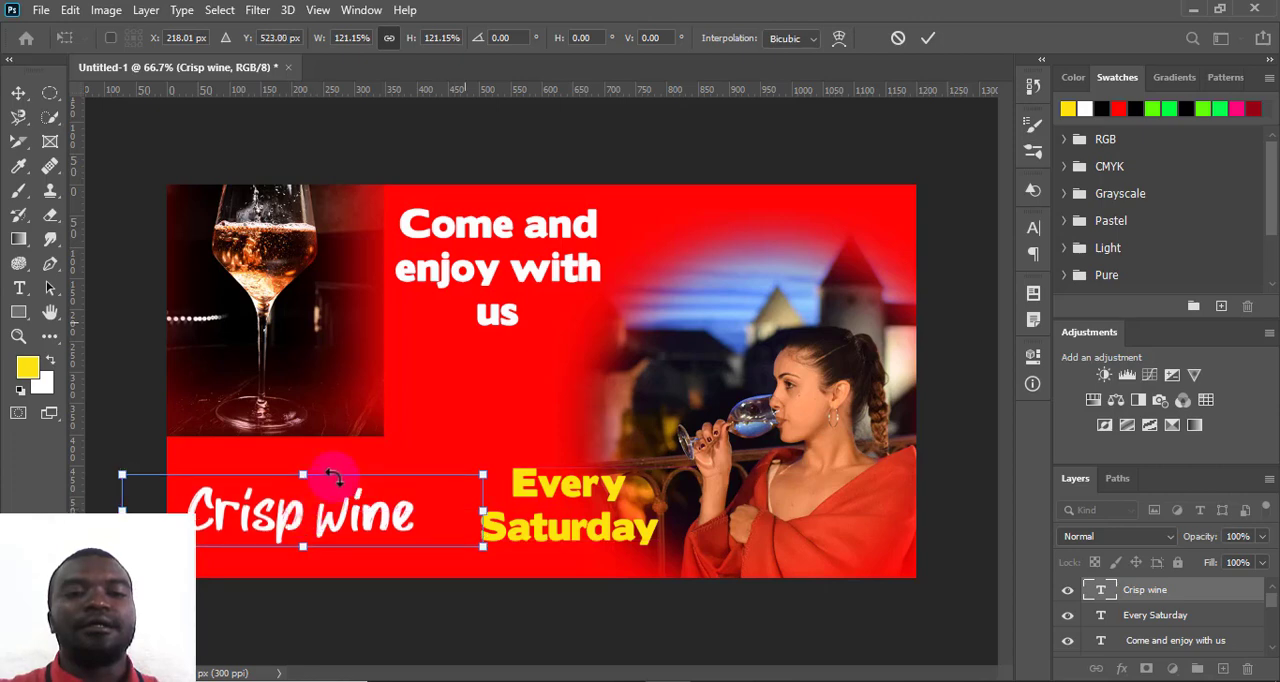
- Nudge "Come and enjoy with us" slightly right and move "Every Saturday" to the canvas's lower edge, overlapping the woman's photo
left_click(500, 268)
mouse_move(497, 262)
left_mouse_down()
mouse_move(512, 250)
mouse_move(504, 262)
left_mouse_up()
left_click_drag(548, 519, 622, 536)
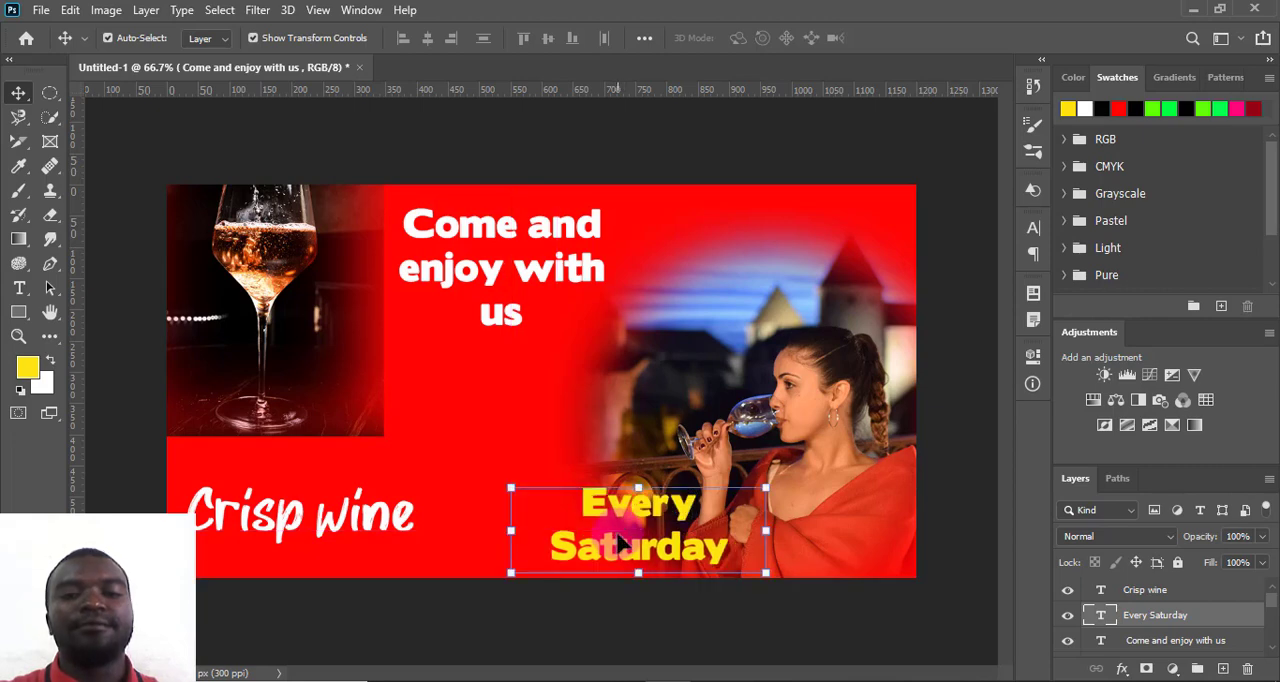
- Add a drop shadow to the "Come and enjoy with us" text
left_click(499, 260)
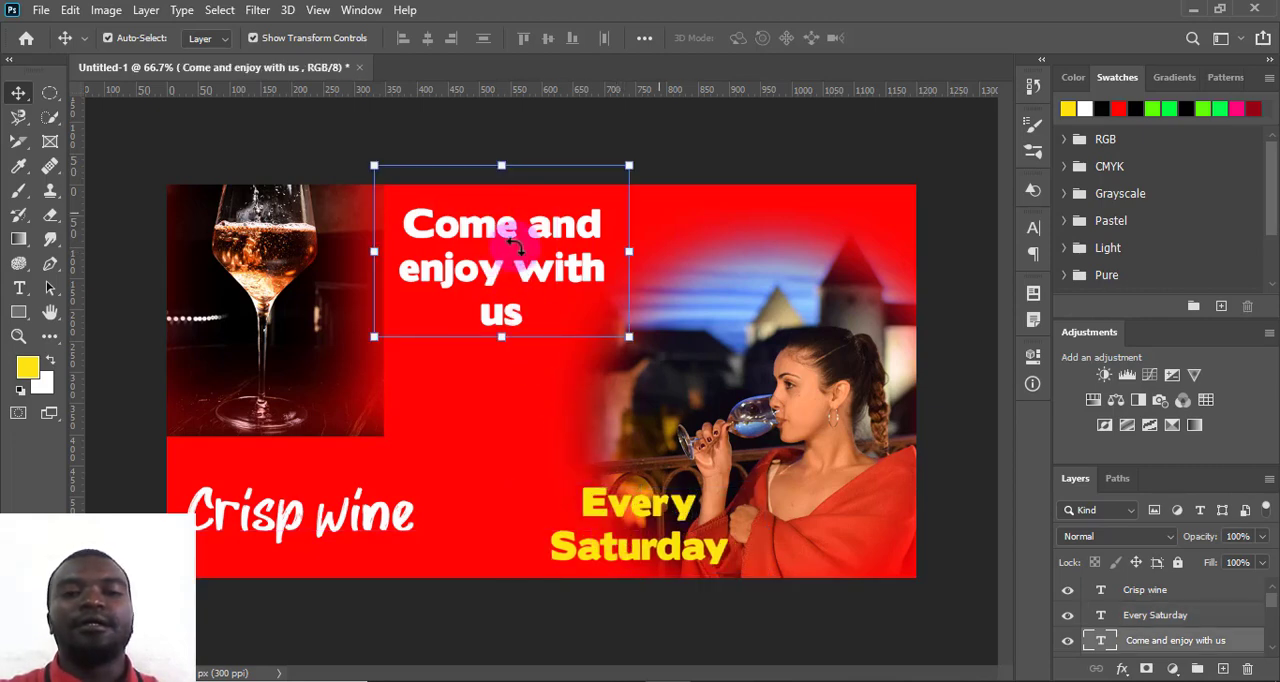
double_click(546, 232)
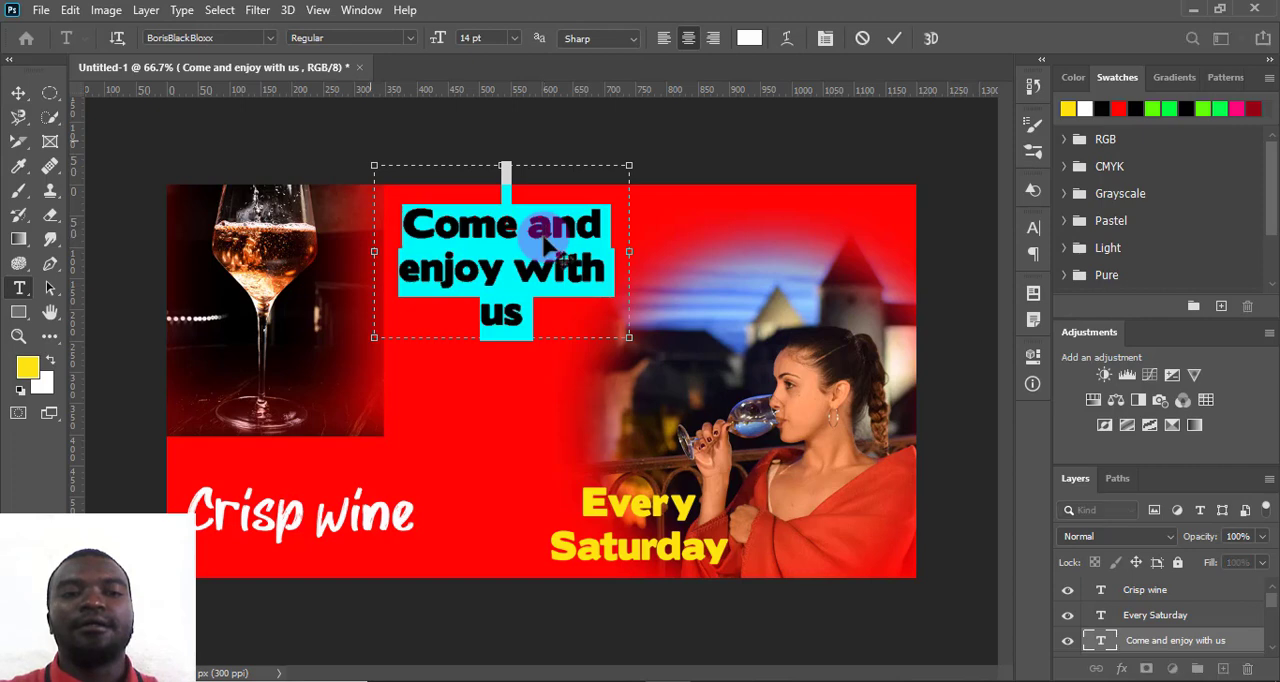
left_click(893, 38)
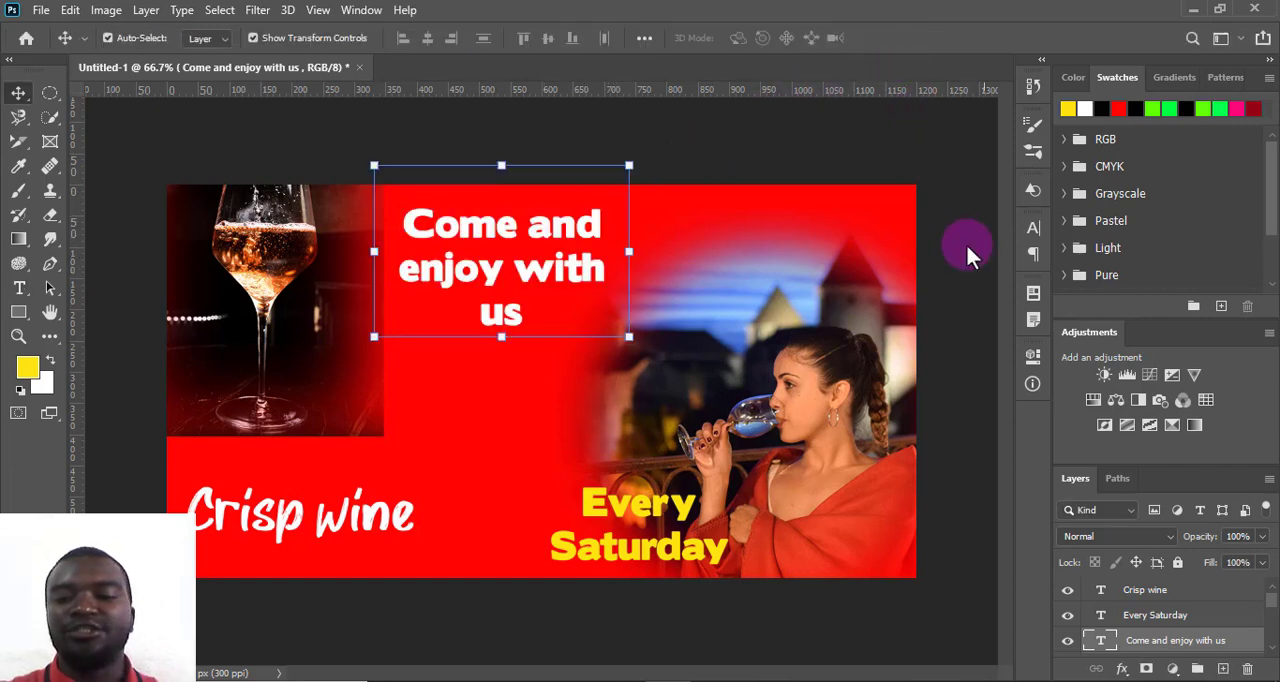
left_click(1122, 667)
left_click(1136, 661)
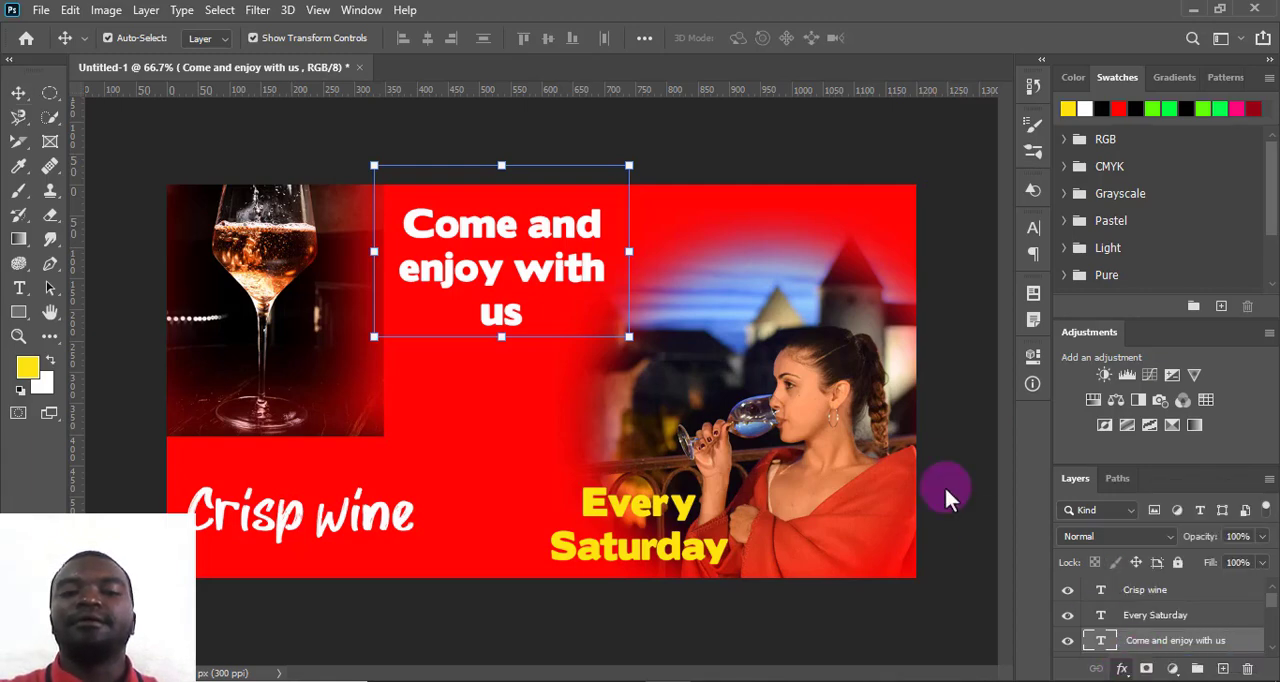
left_click_drag(771, 223, 736, 175)
left_click(1068, 214)
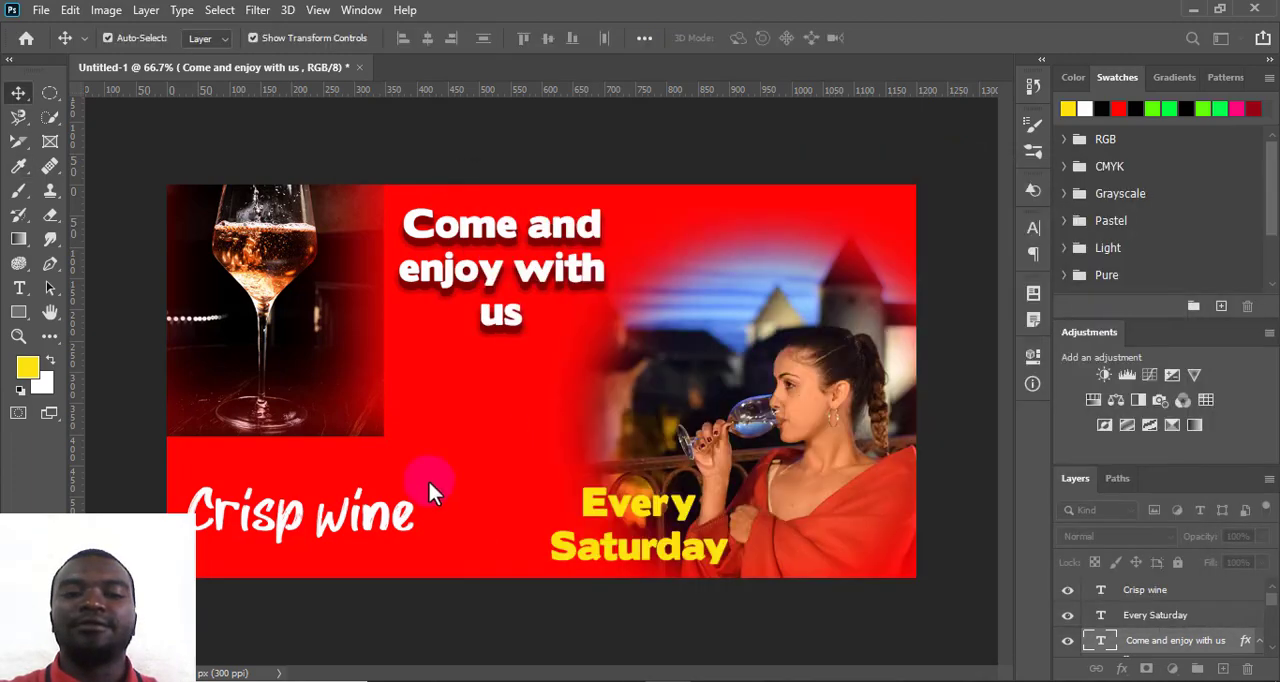
- Add a drop shadow to the "Crisp wine" text, keeping the preset shadow settings
left_click(335, 522)
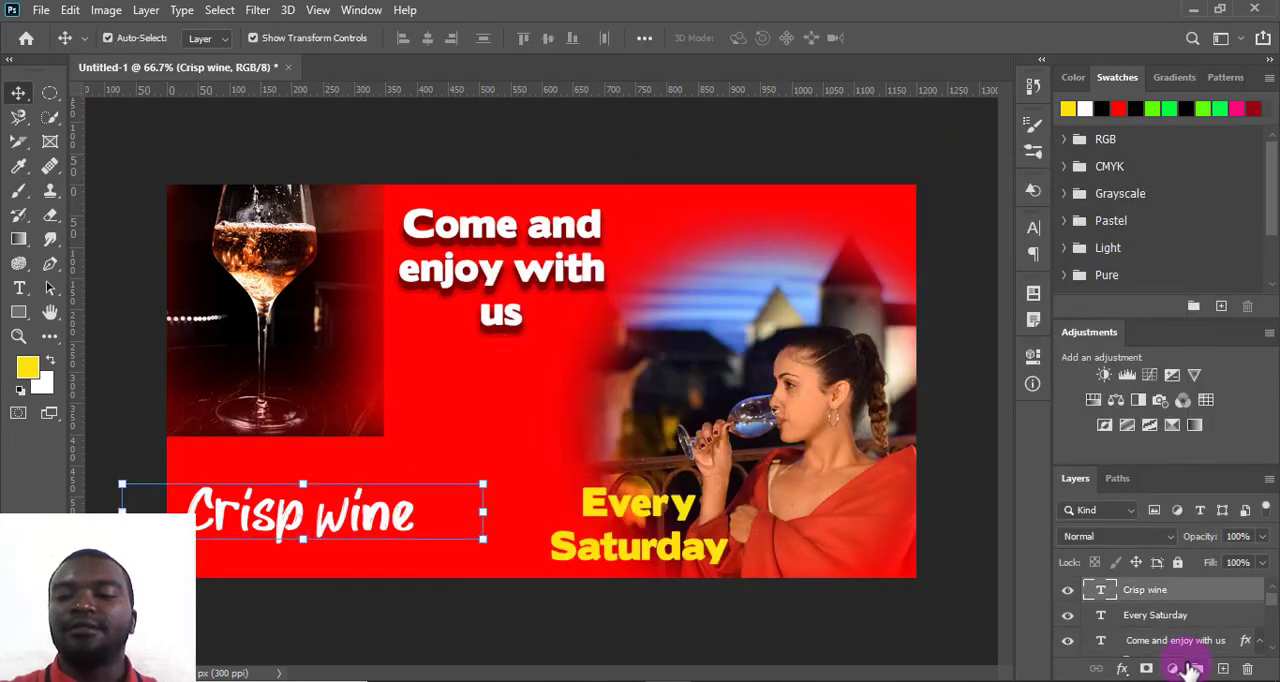
left_click(1122, 668)
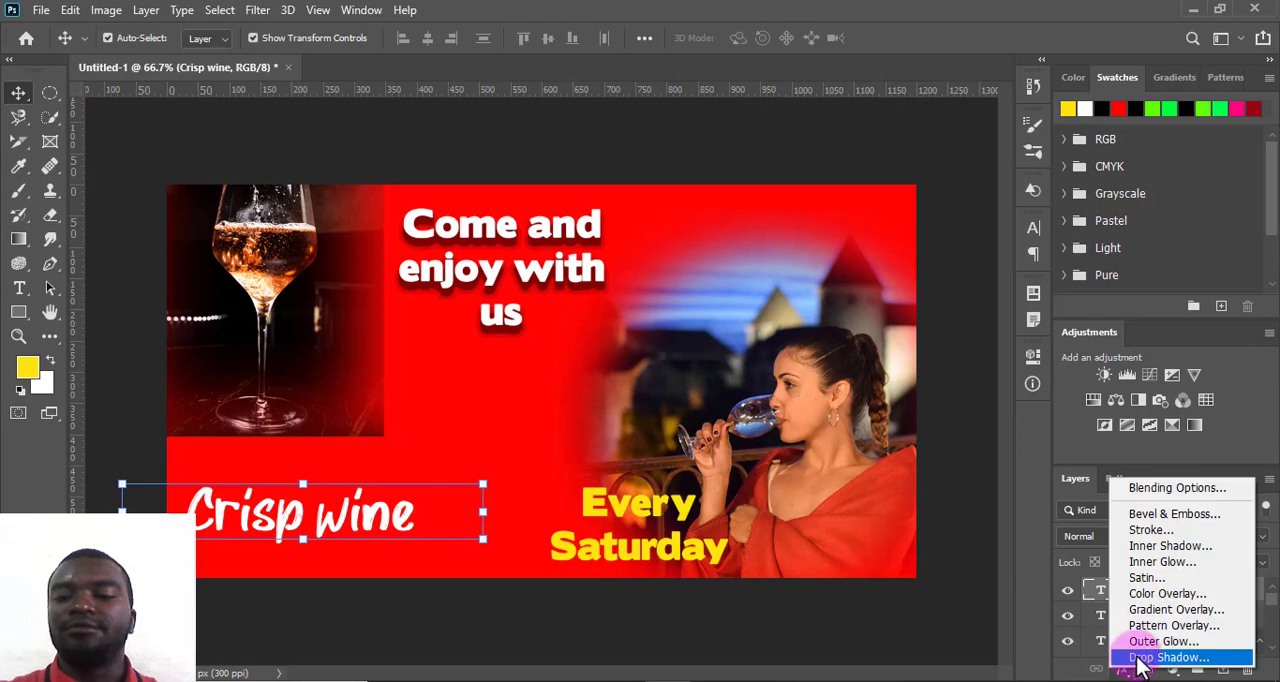
left_click(1130, 658)
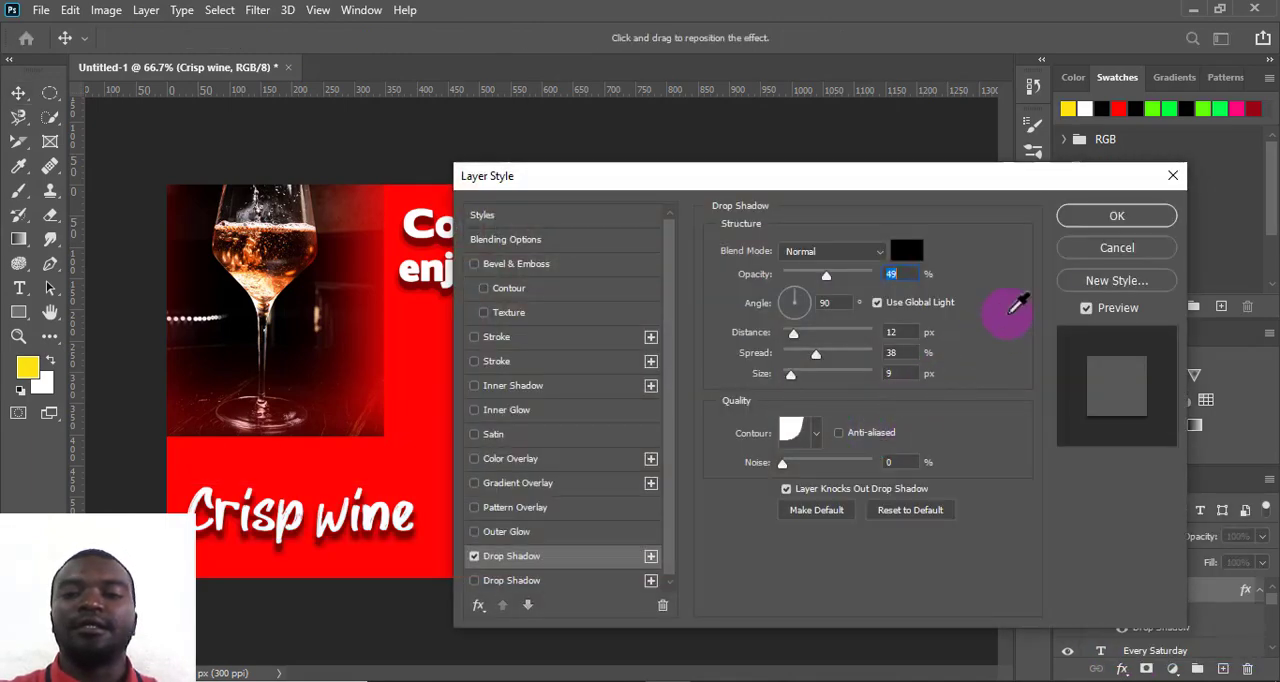
left_click(1117, 224)
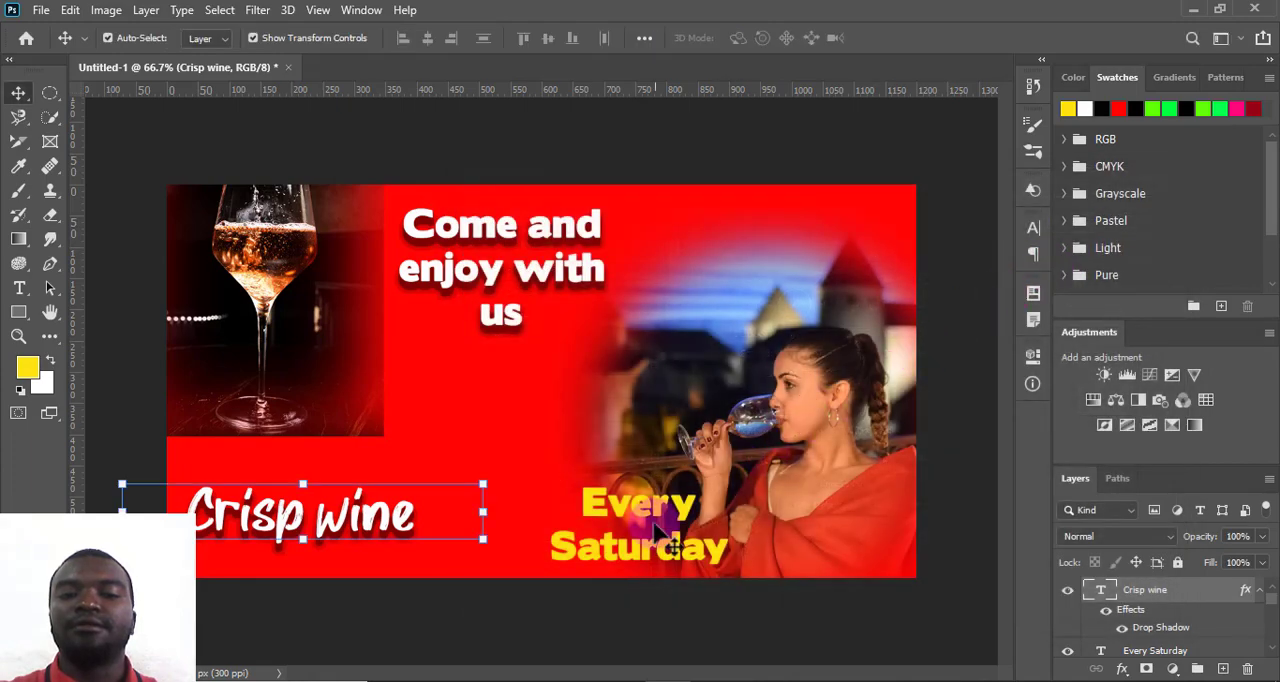
- Add a drop shadow with 52% opacity to the "Every Saturday" text
left_click(658, 528)
left_click(1122, 668)
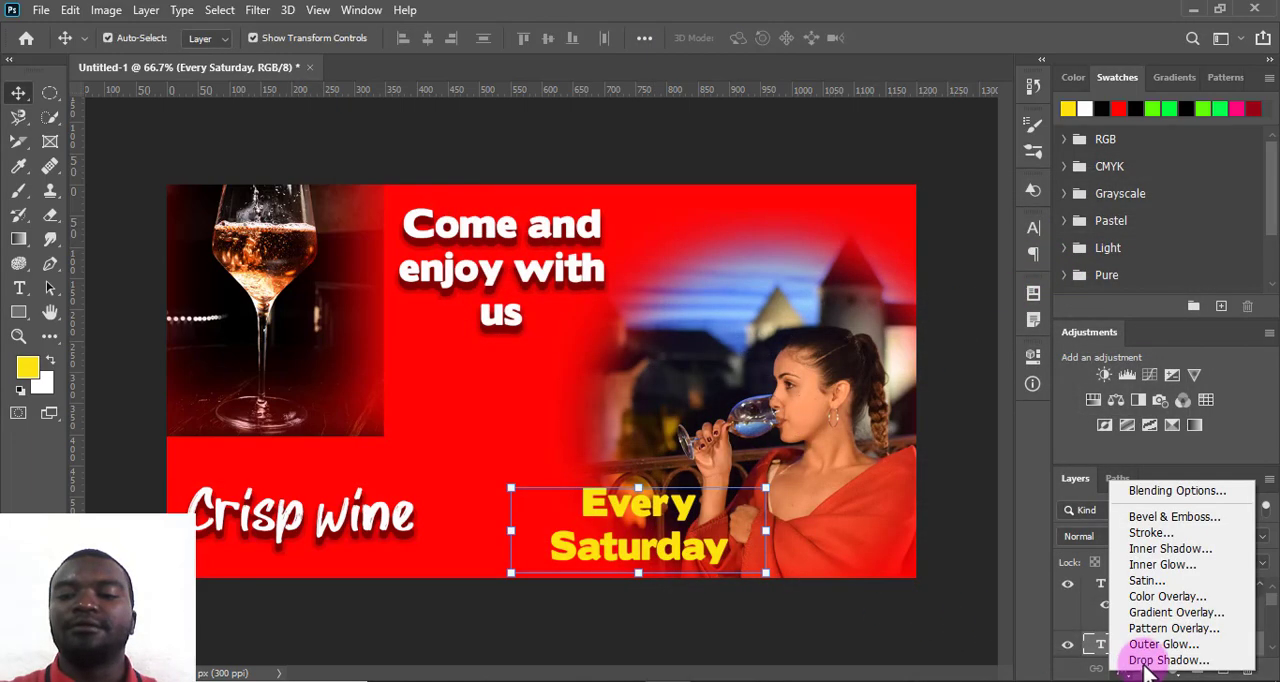
left_click(1168, 660)
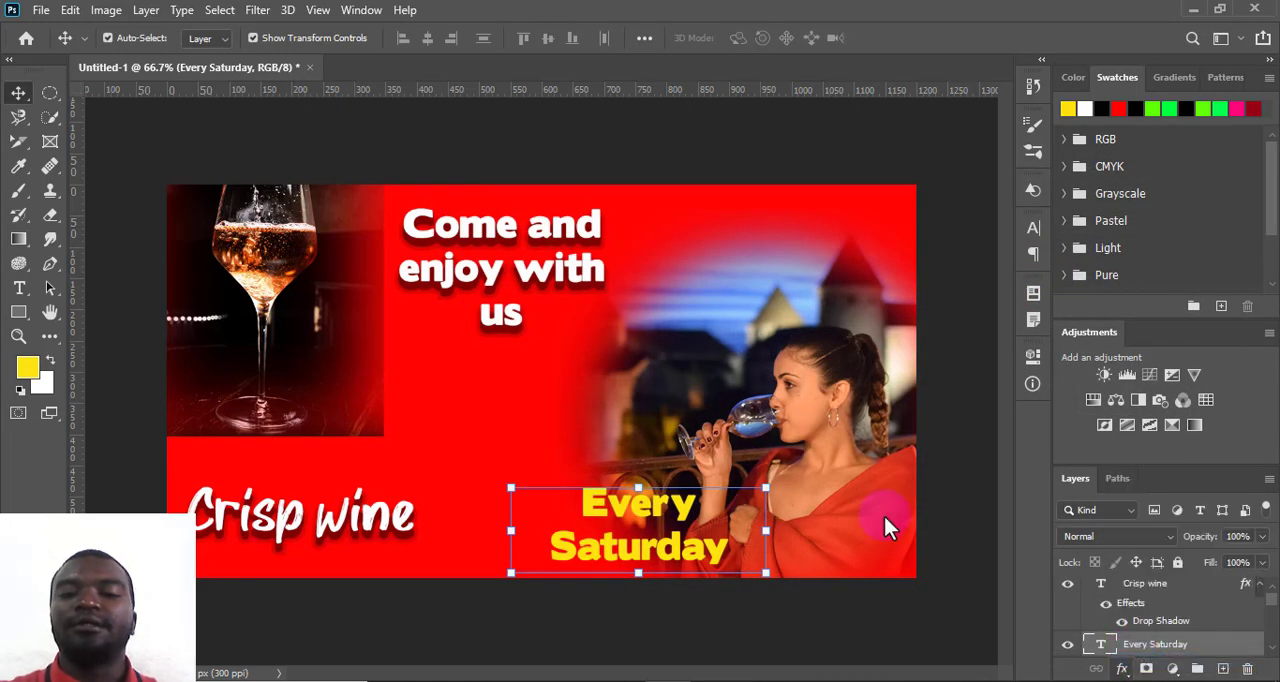
left_click_drag(736, 177, 1103, 123)
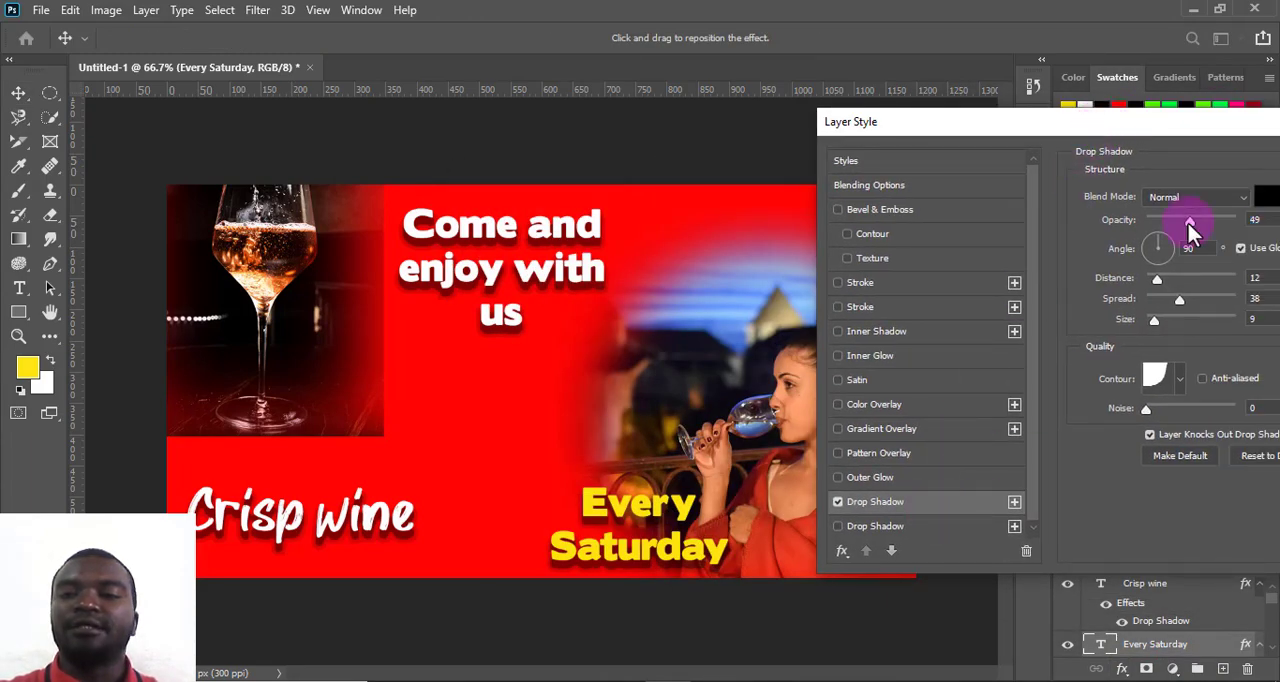
left_click_drag(1188, 223, 1194, 223)
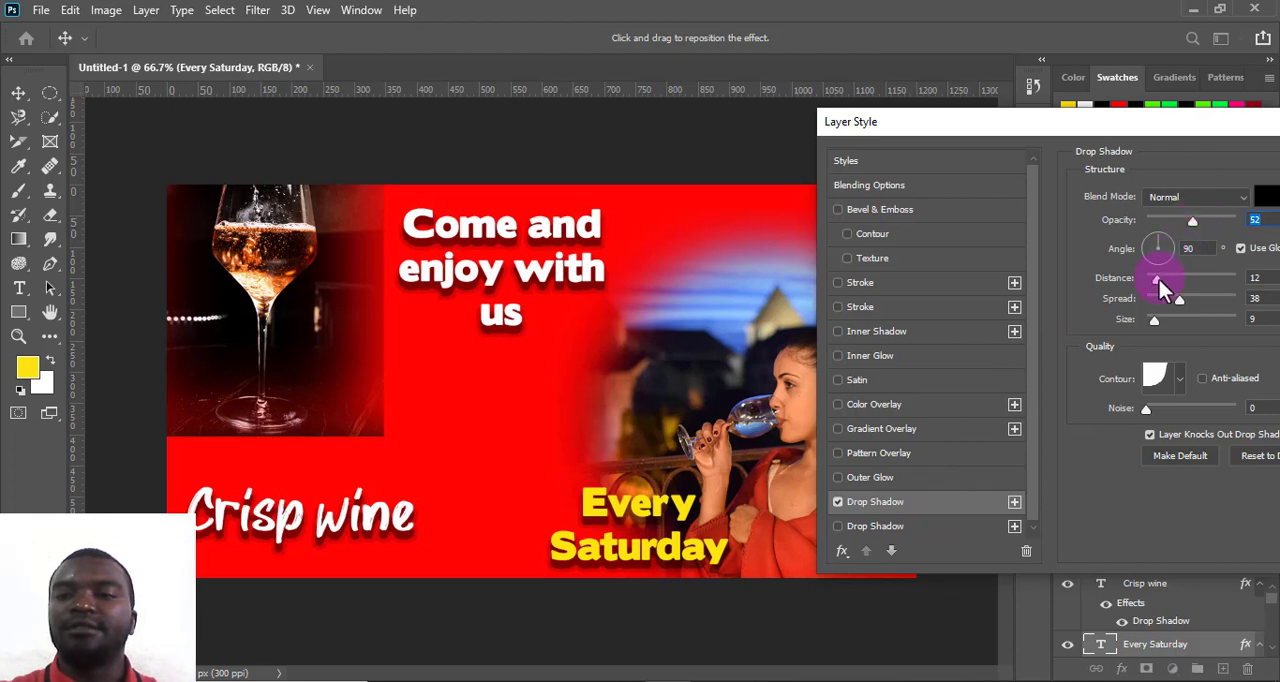
left_click_drag(1159, 280, 1157, 280)
left_click_drag(1109, 128, 757, 152)
left_click(1130, 185)
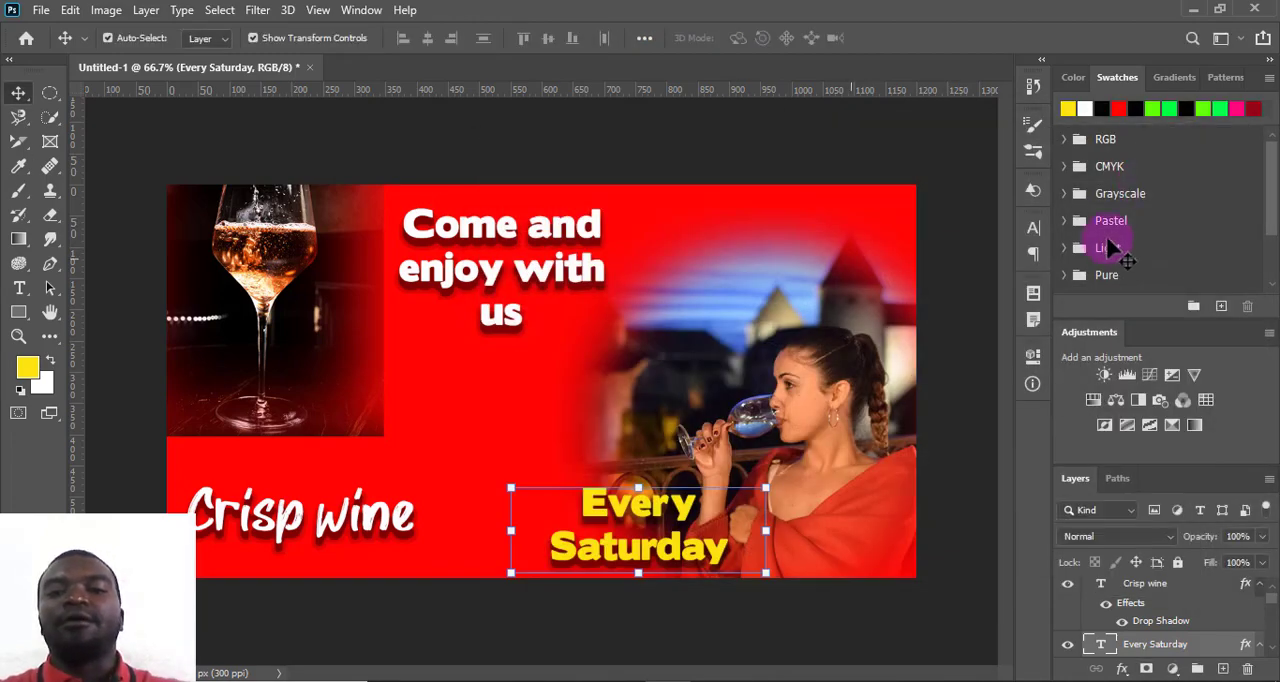